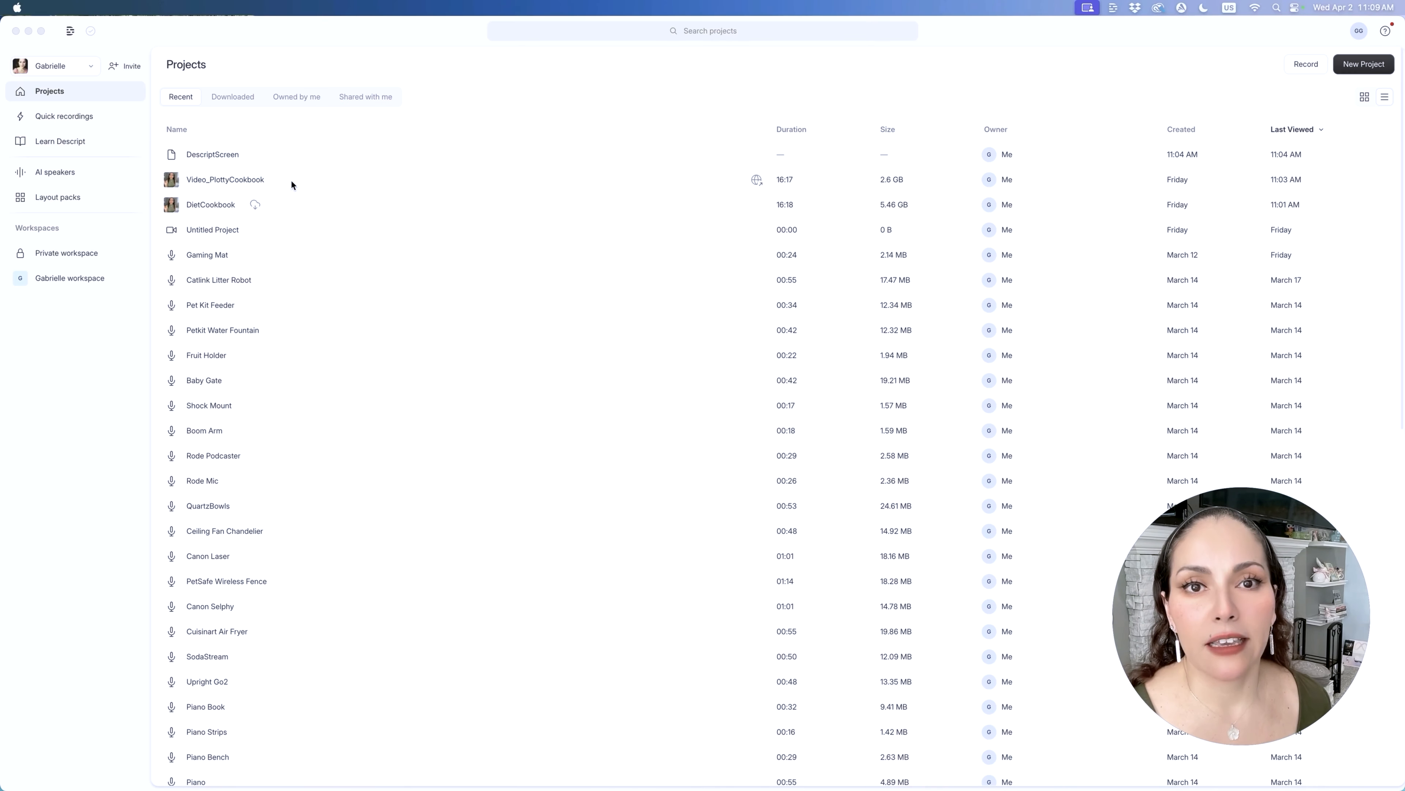
Open the Video_PlottyCookbook project and place the cursor at the end of the script's second paragraph.
click(292, 180)
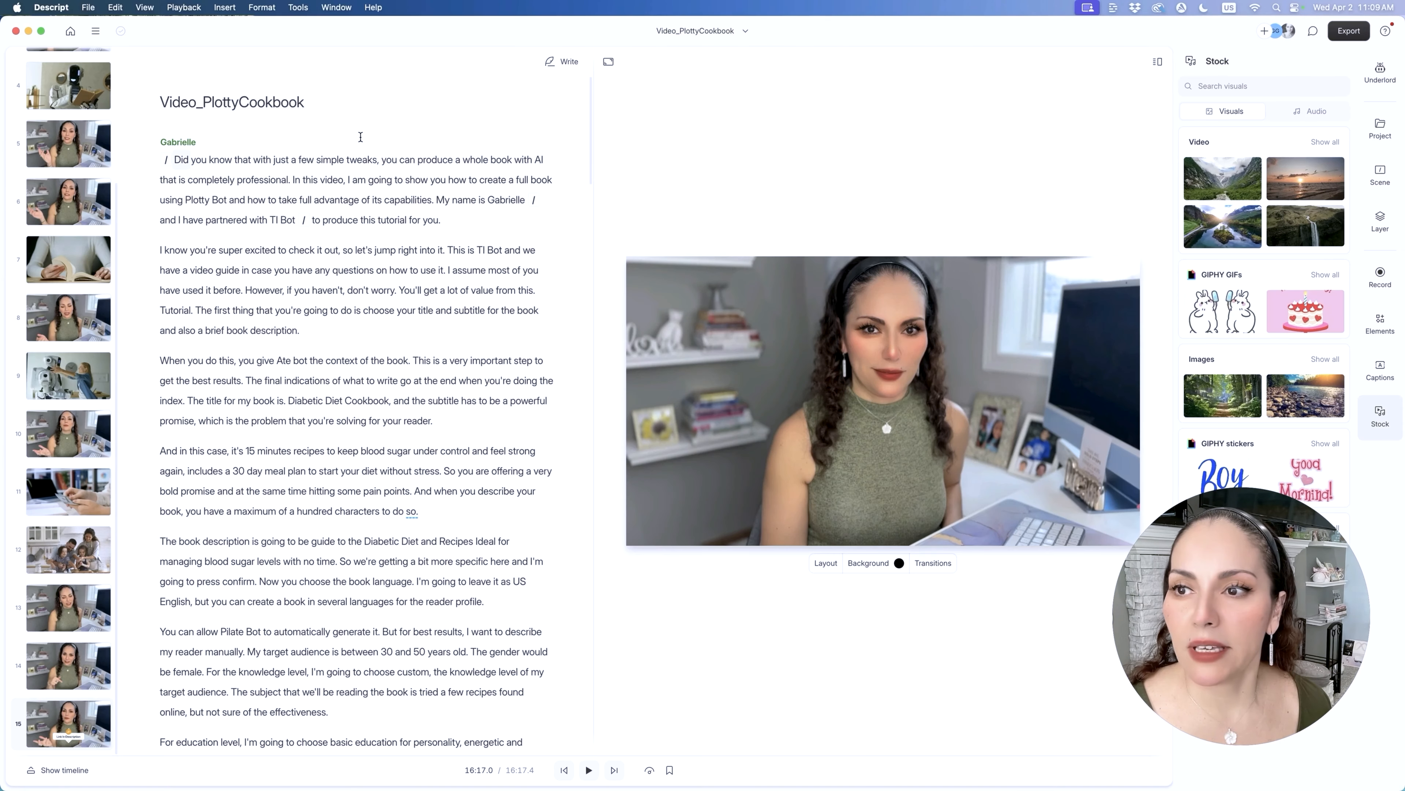
drag(191, 161, 349, 332)
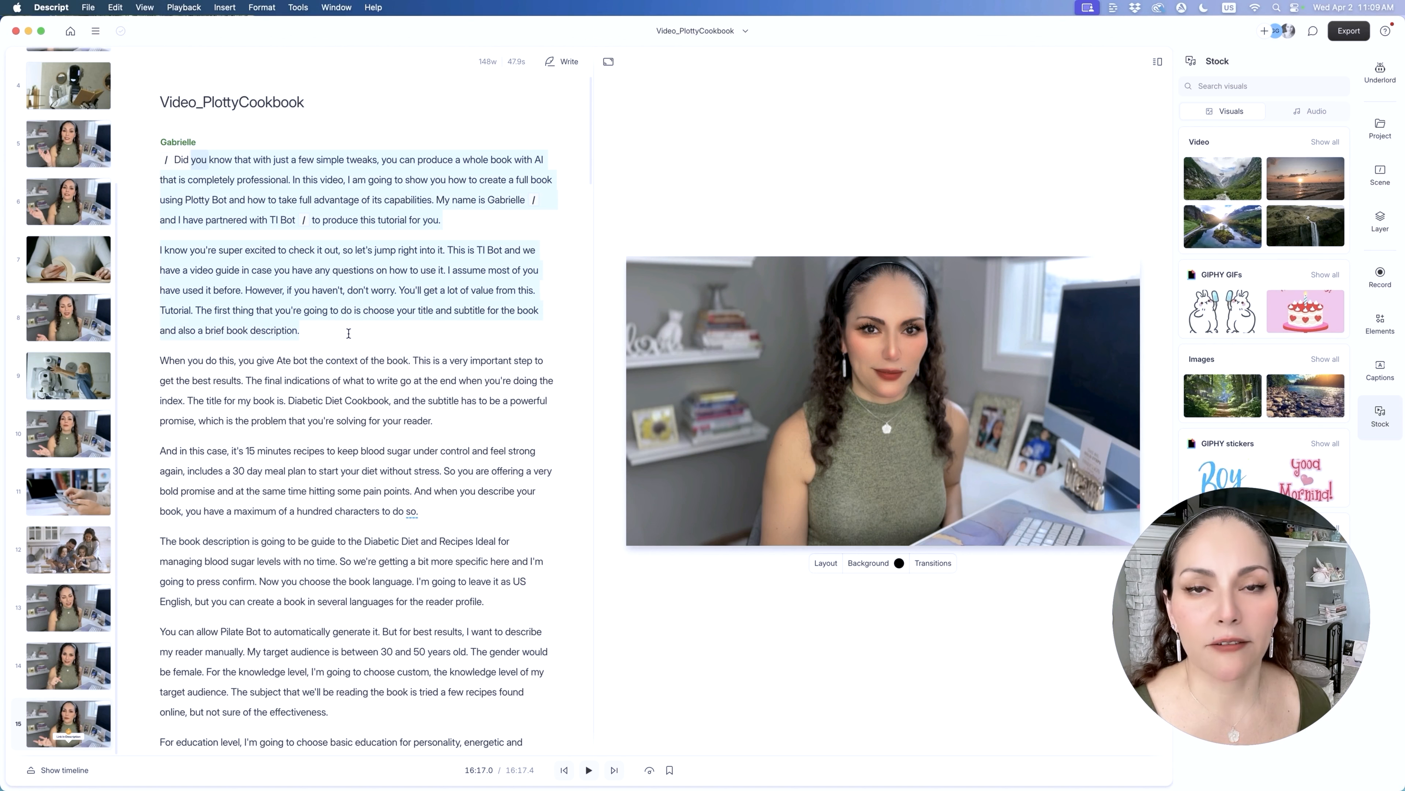
click(330, 334)
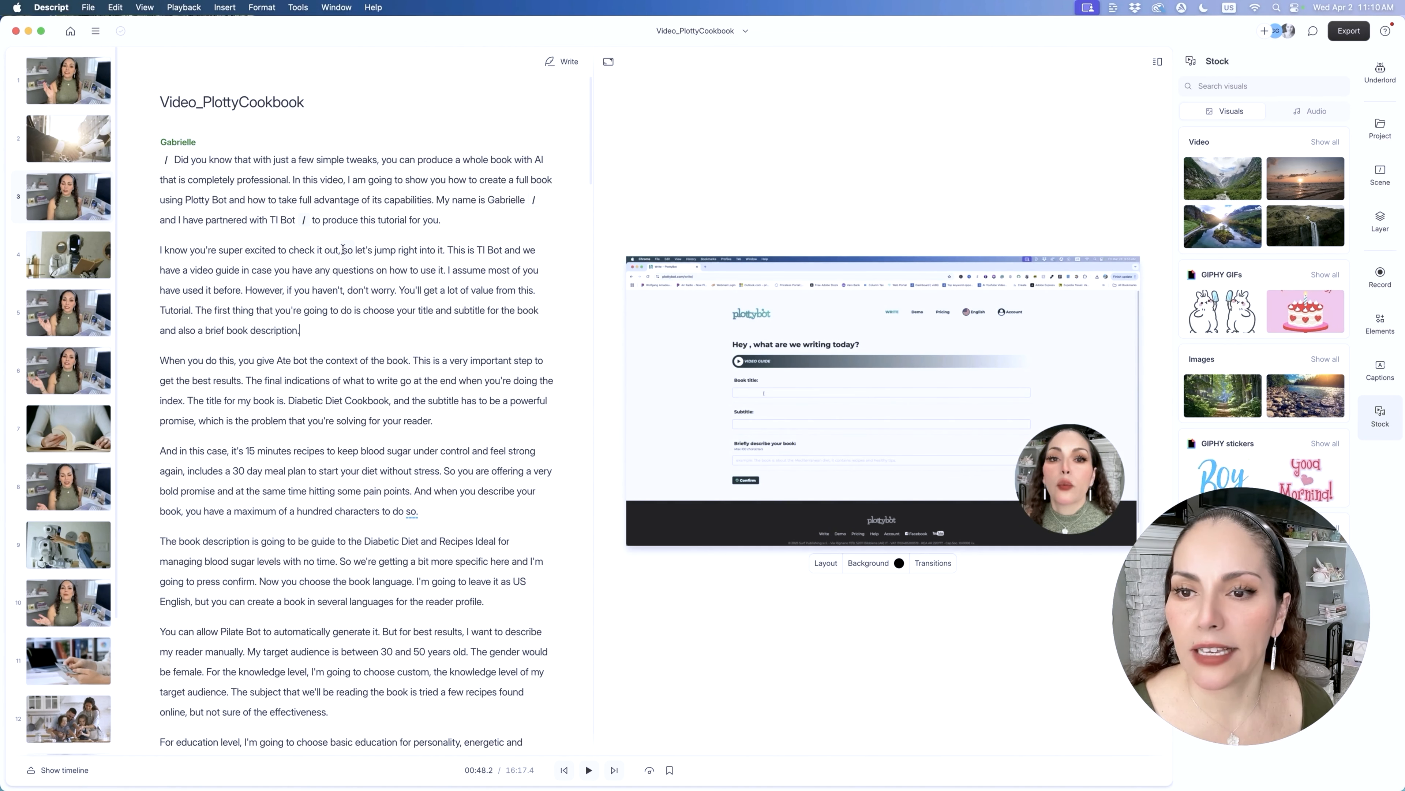
Strike out the phrase "so let's jump right into it." in the second paragraph and restore it.
drag(342, 251, 447, 250)
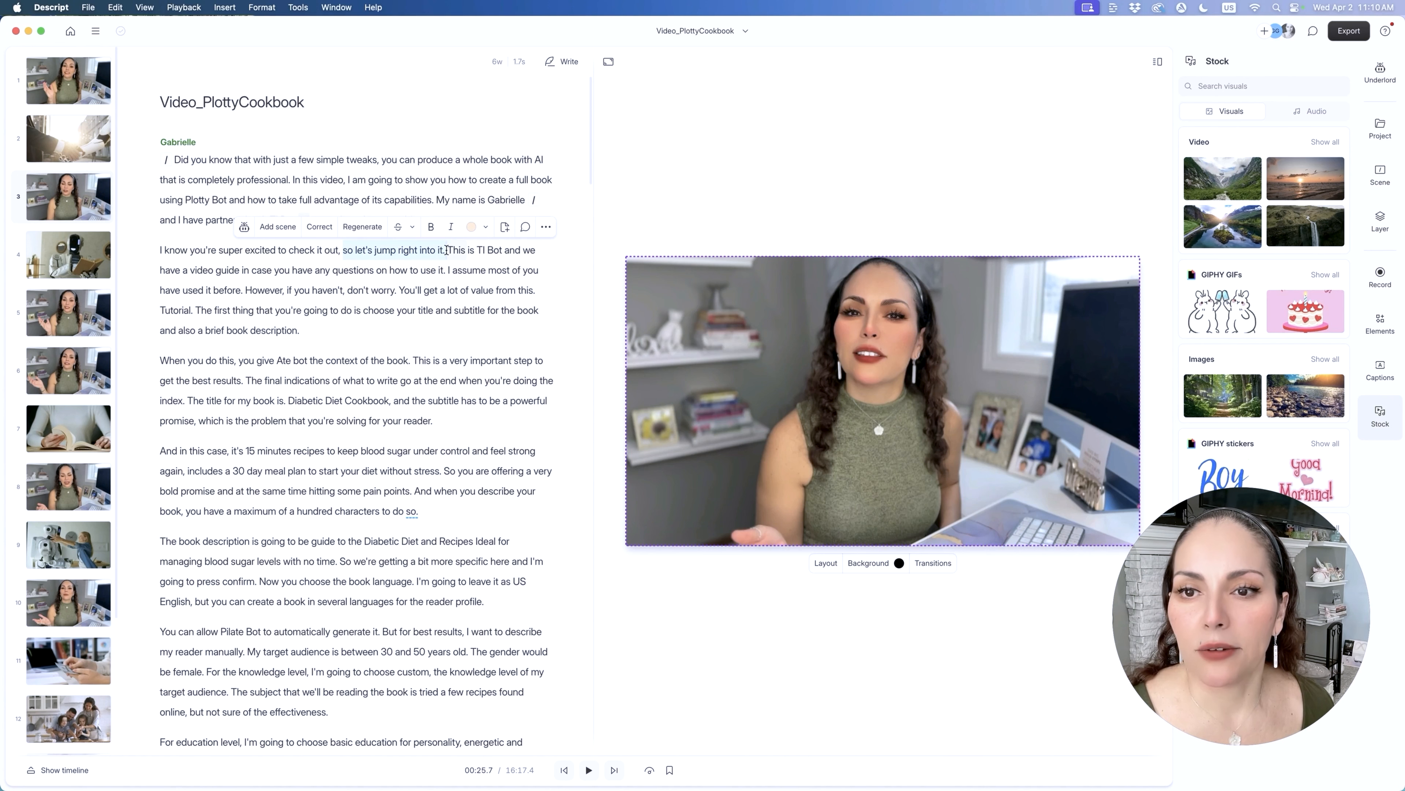
click(399, 231)
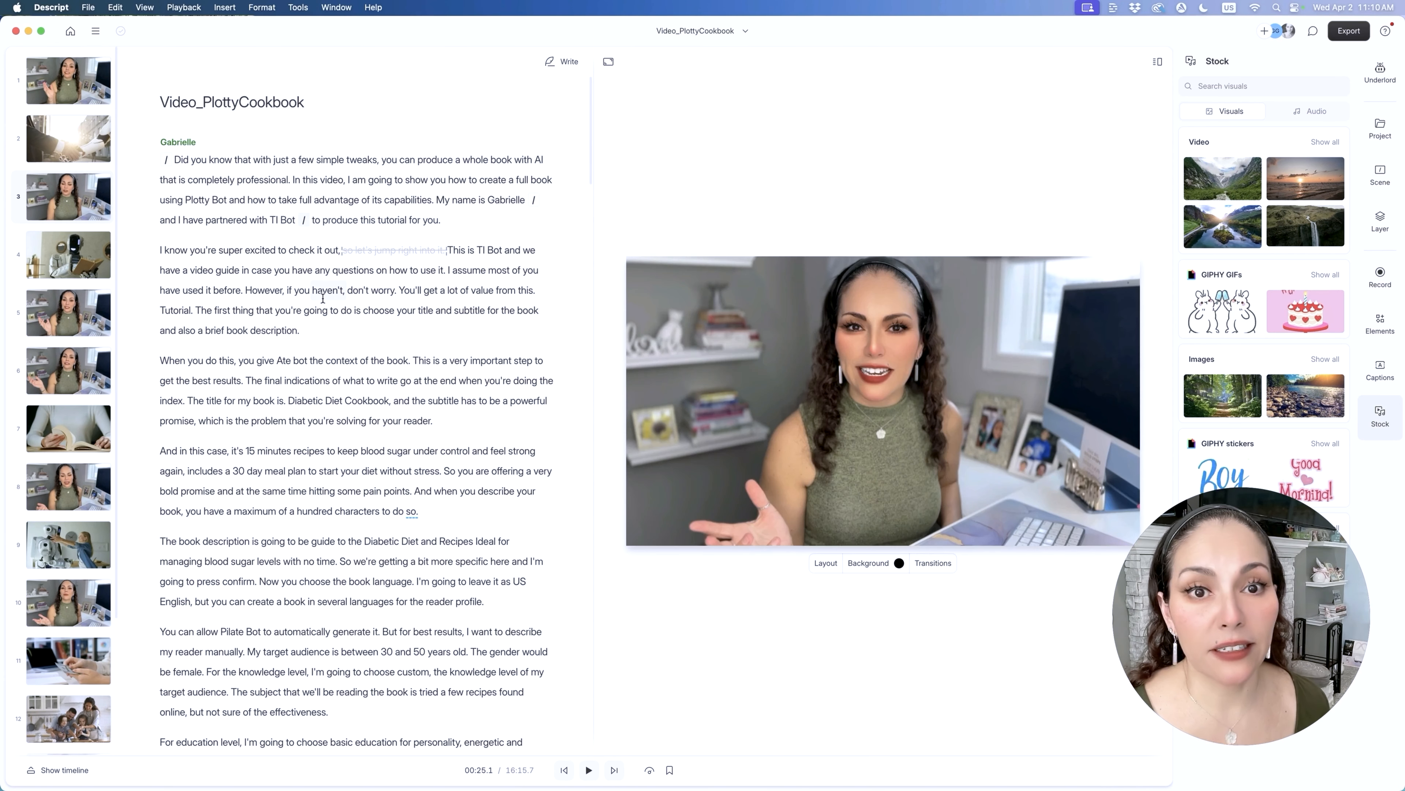
mouse_move(387, 251)
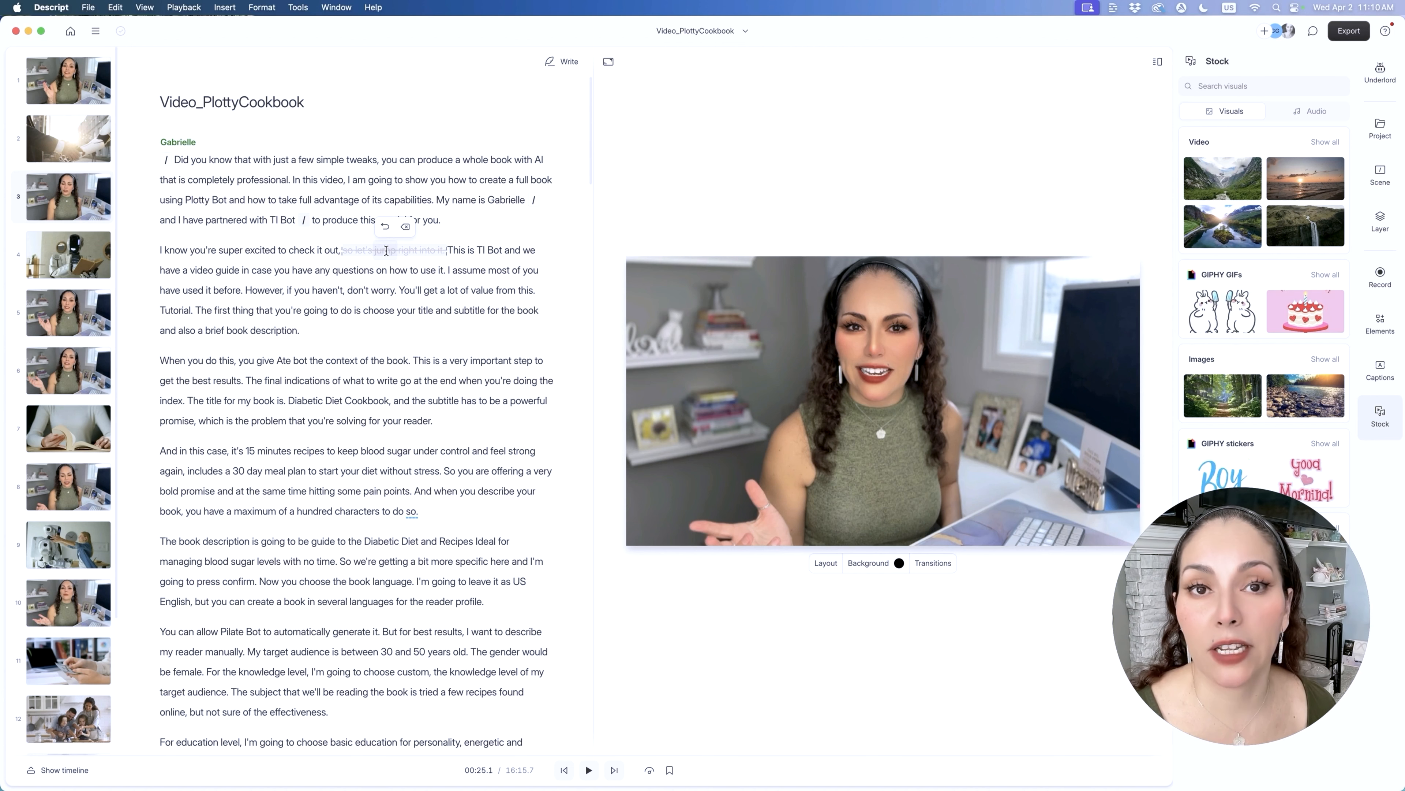
click(385, 228)
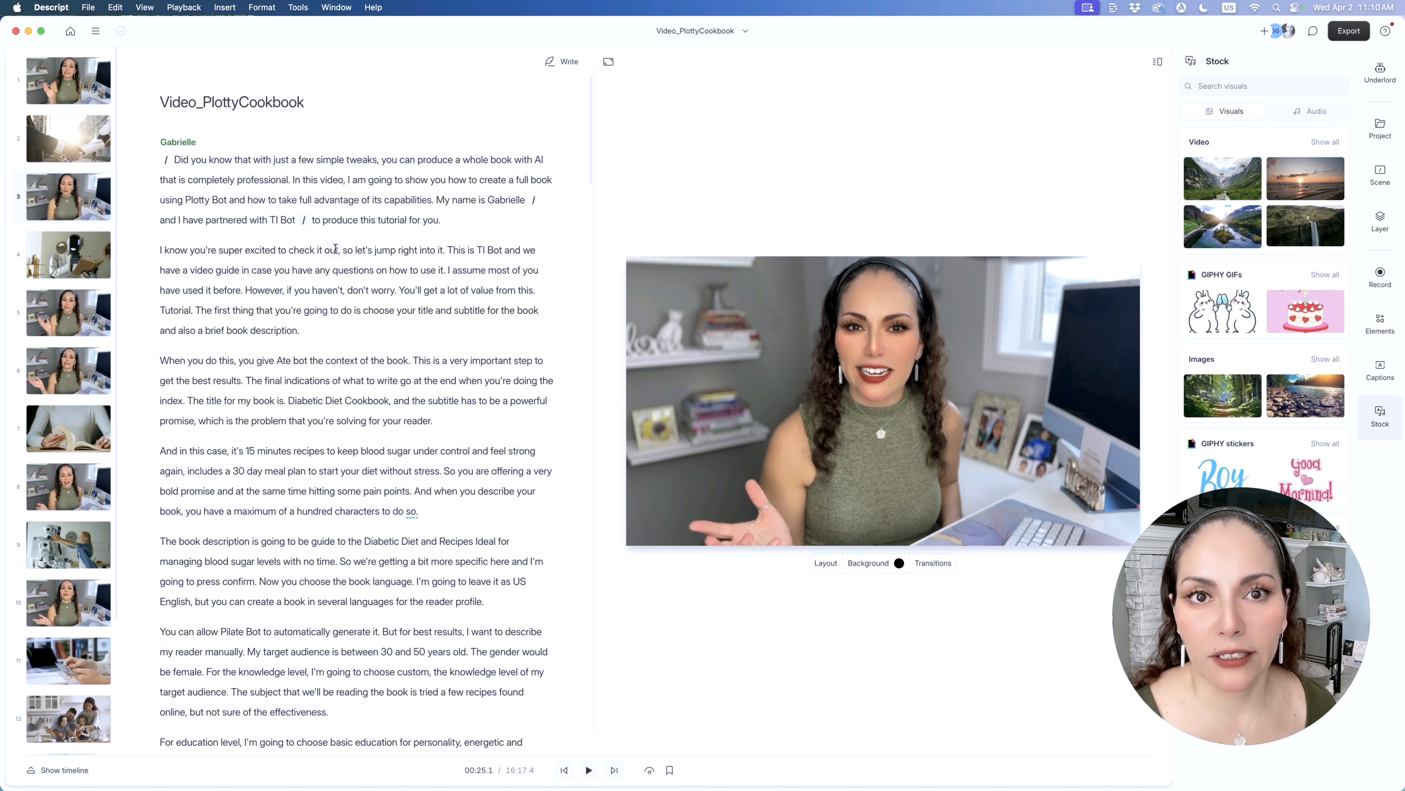
Try deleting the sentence starting "The first thing that you're going to do", undo the deletion, and strike the sentence out instead.
drag(320, 333, 196, 311)
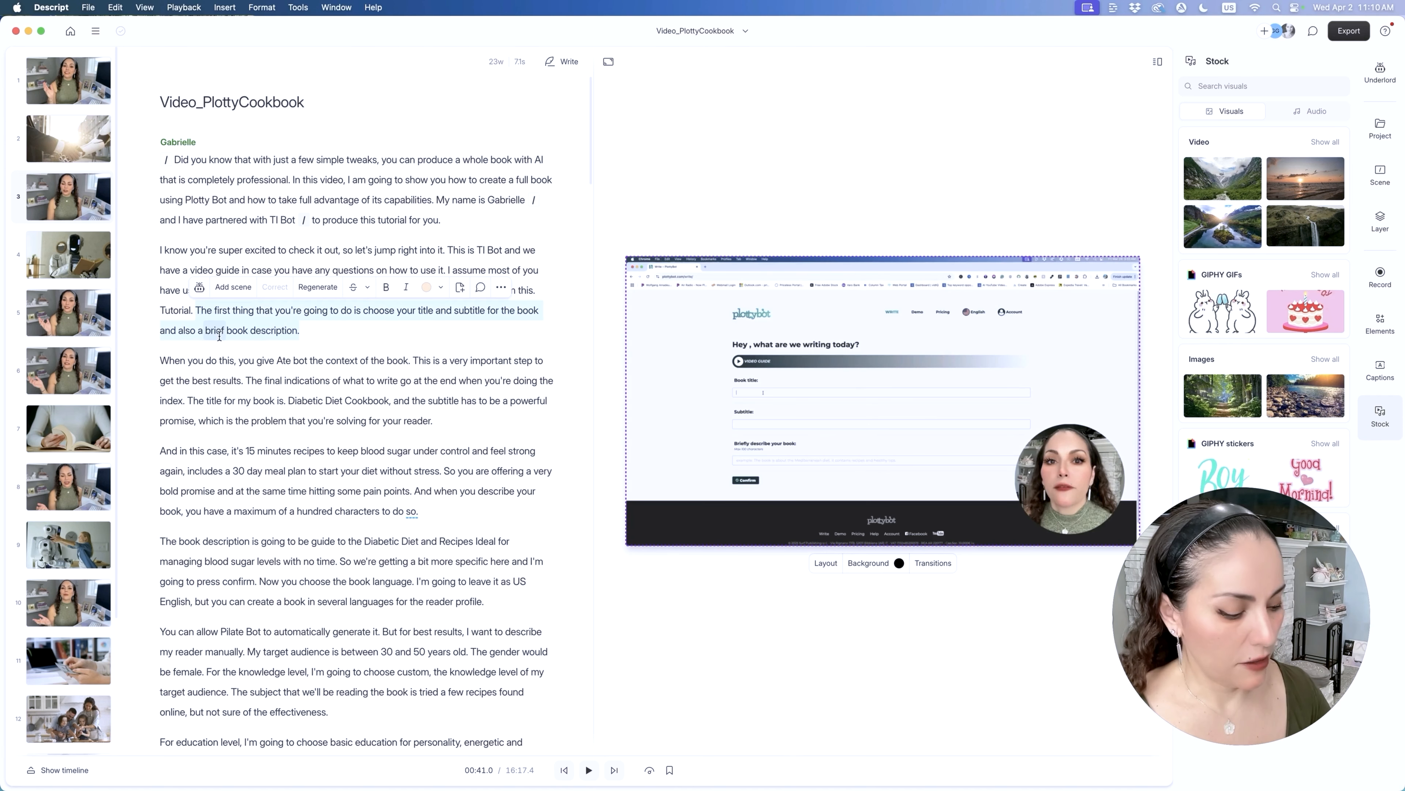
key(BackSpace)
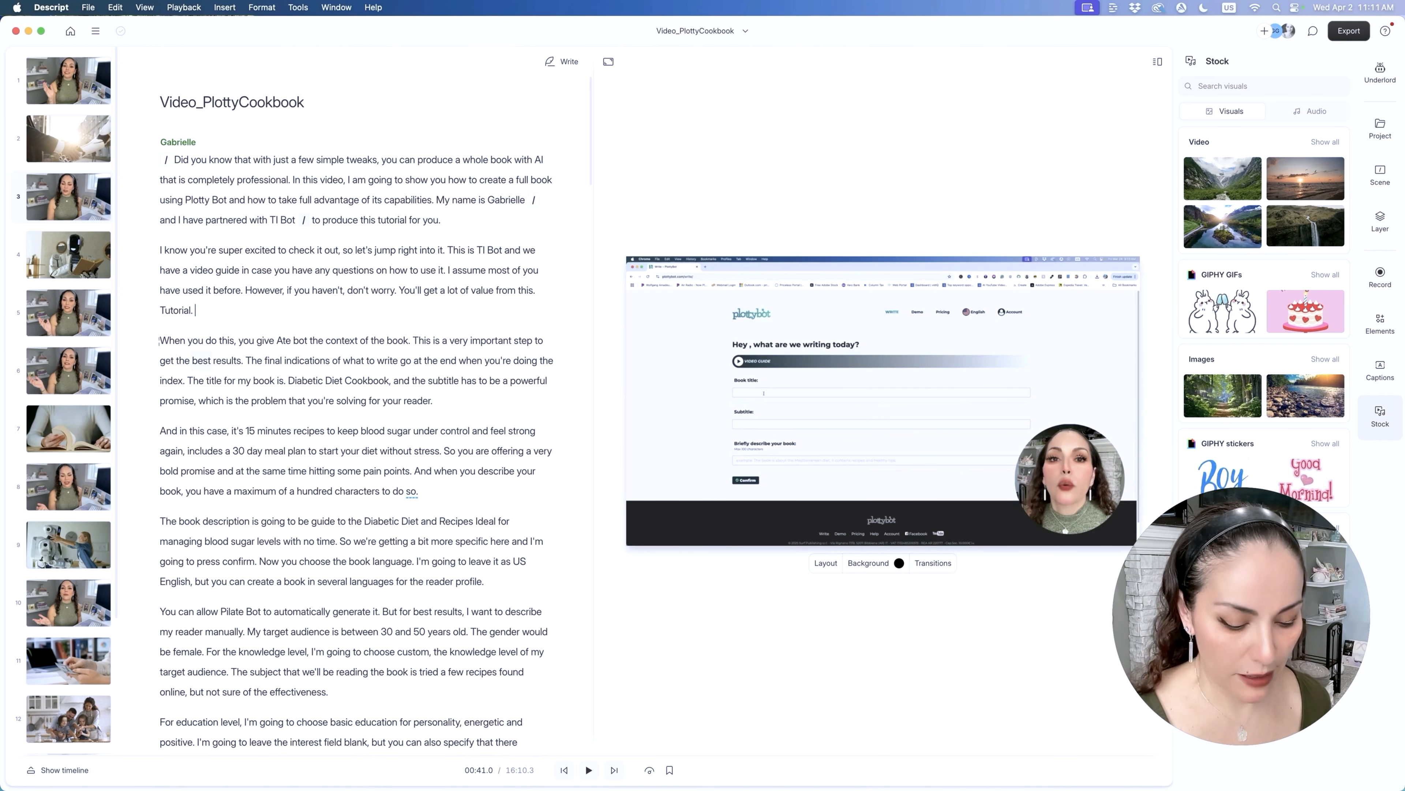
key(super+z)
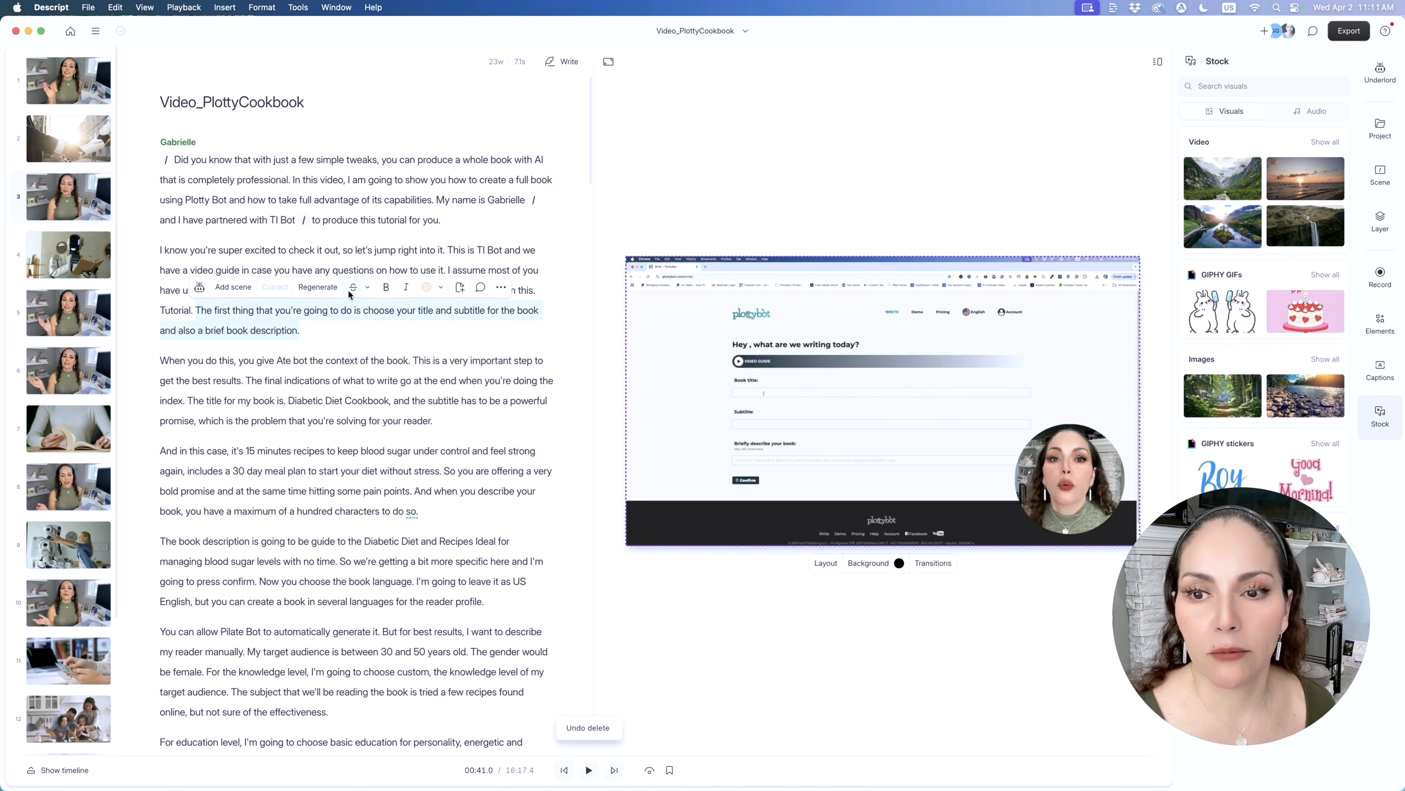
click(350, 289)
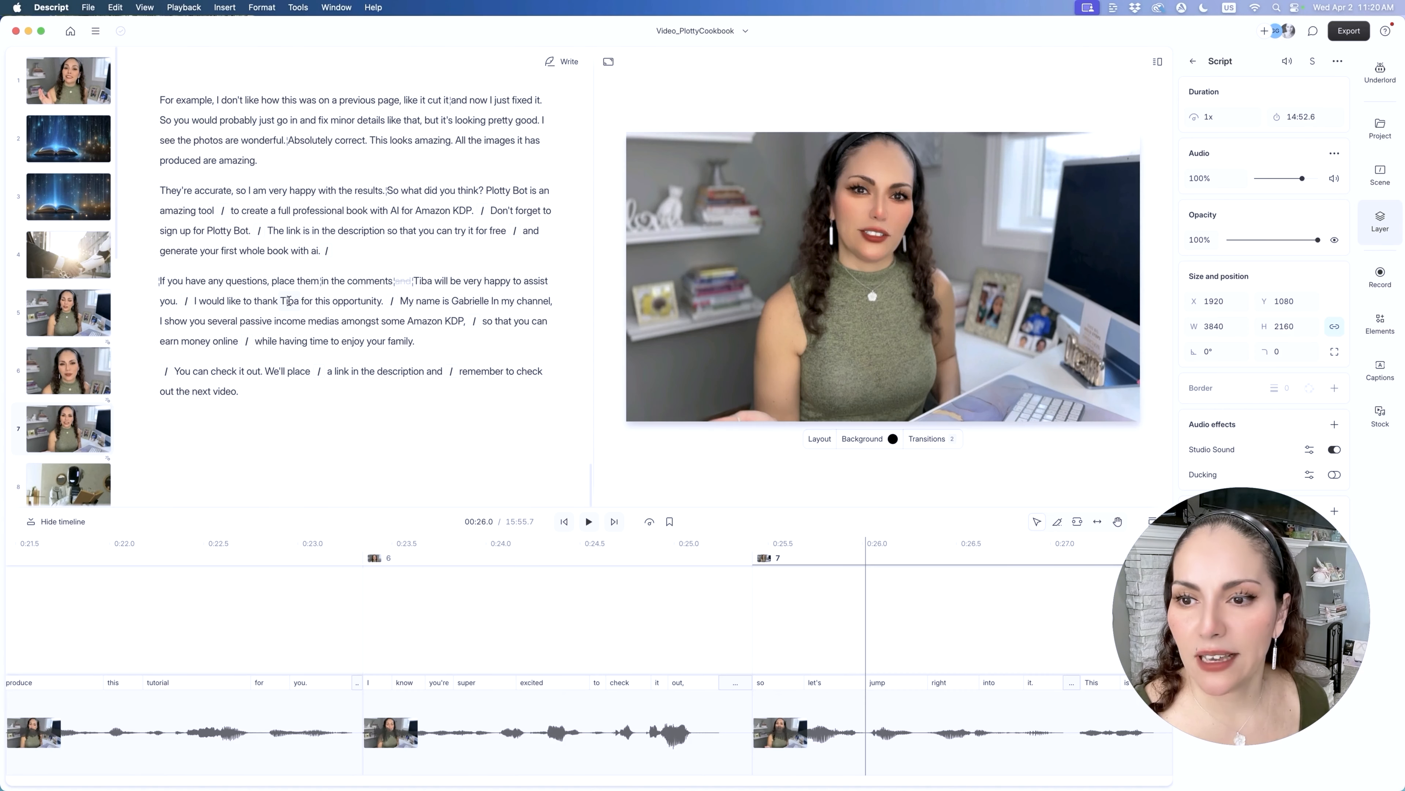
Play the audio around the word "Tiba" and correct every occurrence of it in the transcript to "Plottybot".
double_click(288, 301)
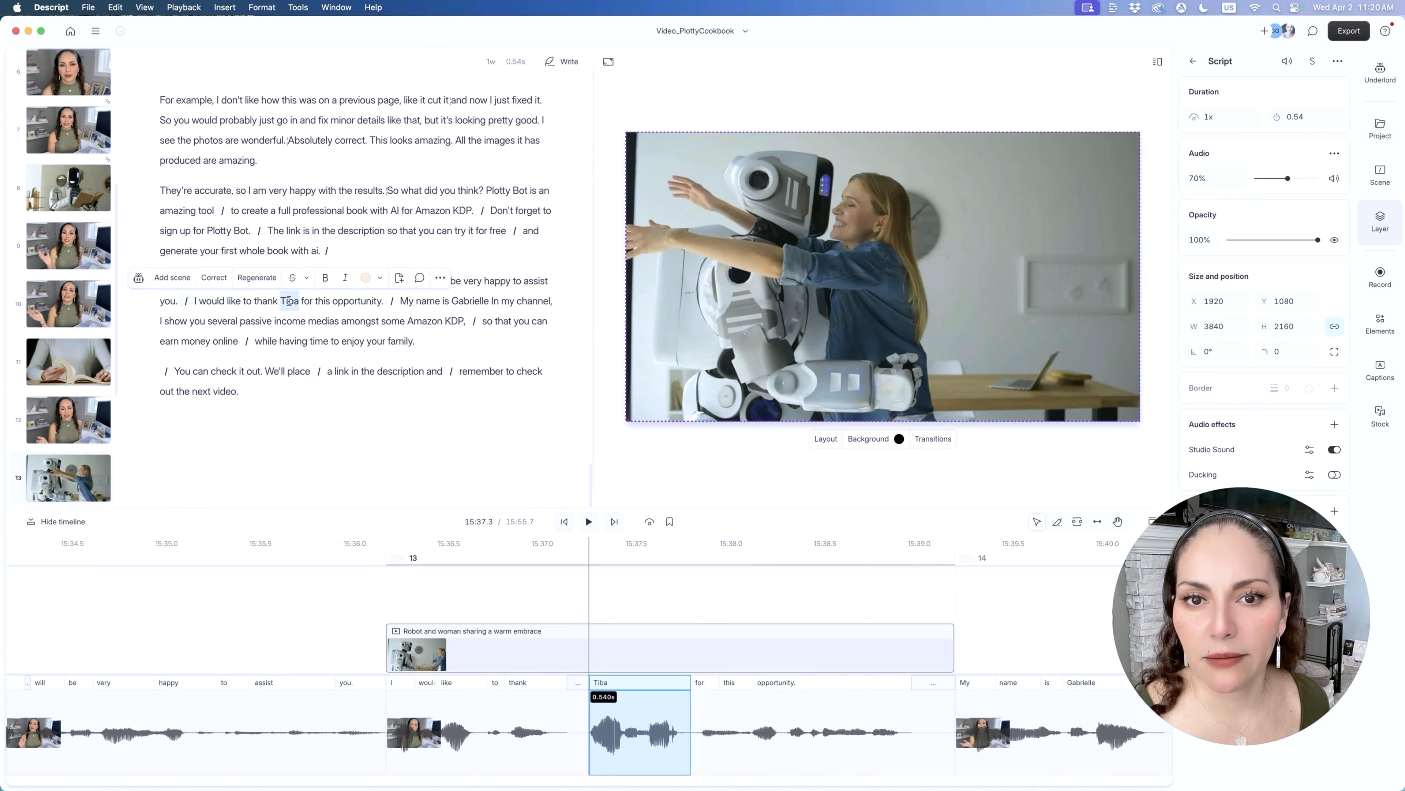
key(space)
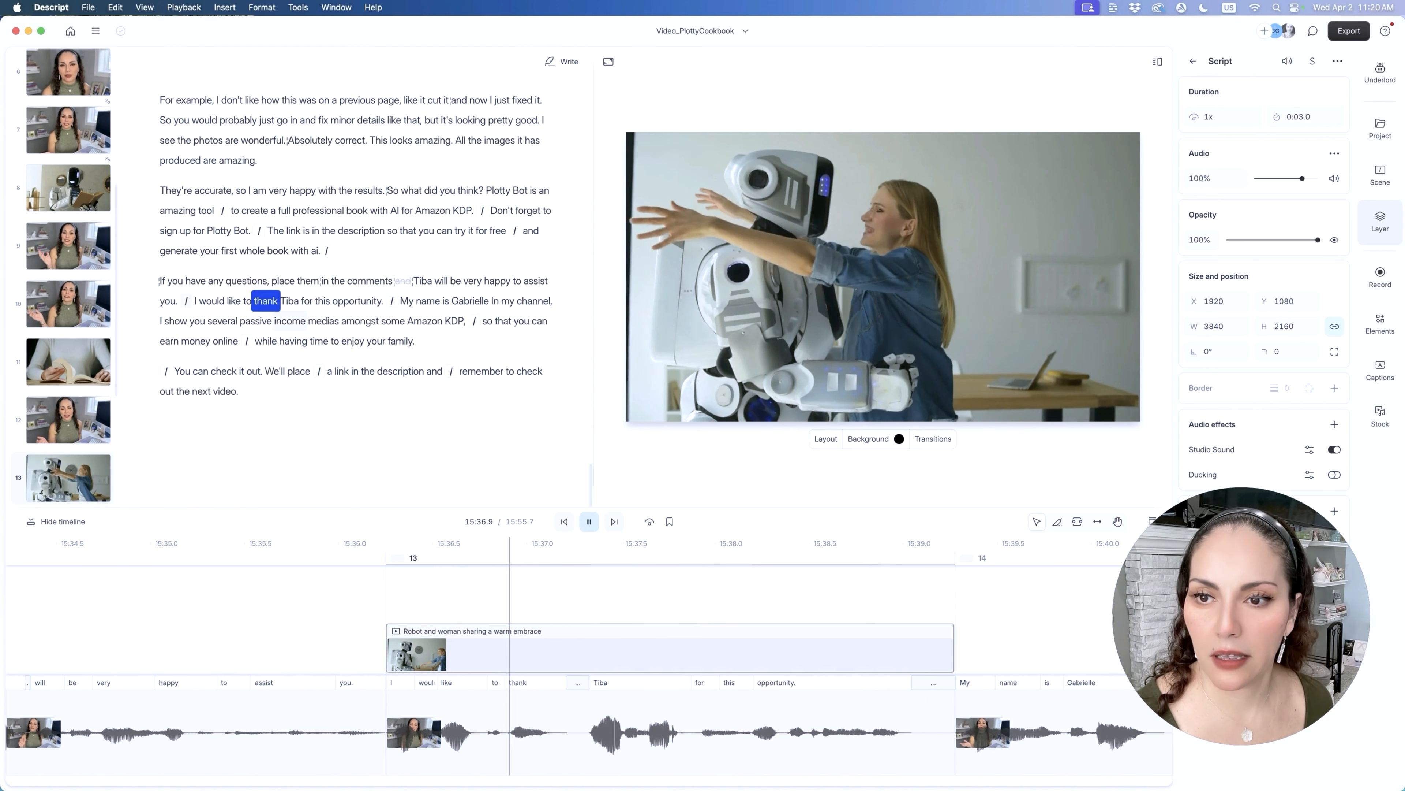
key(space)
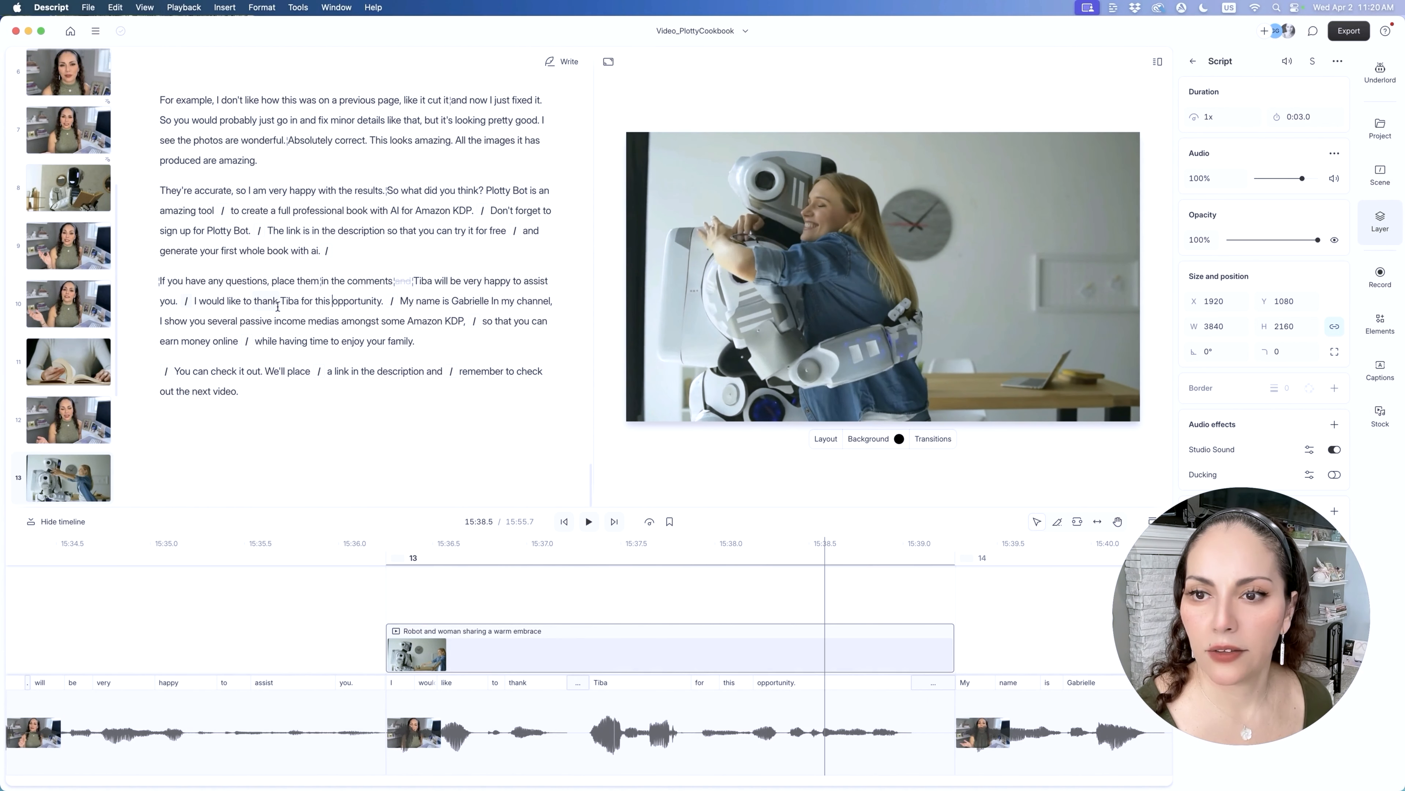
double_click(283, 302)
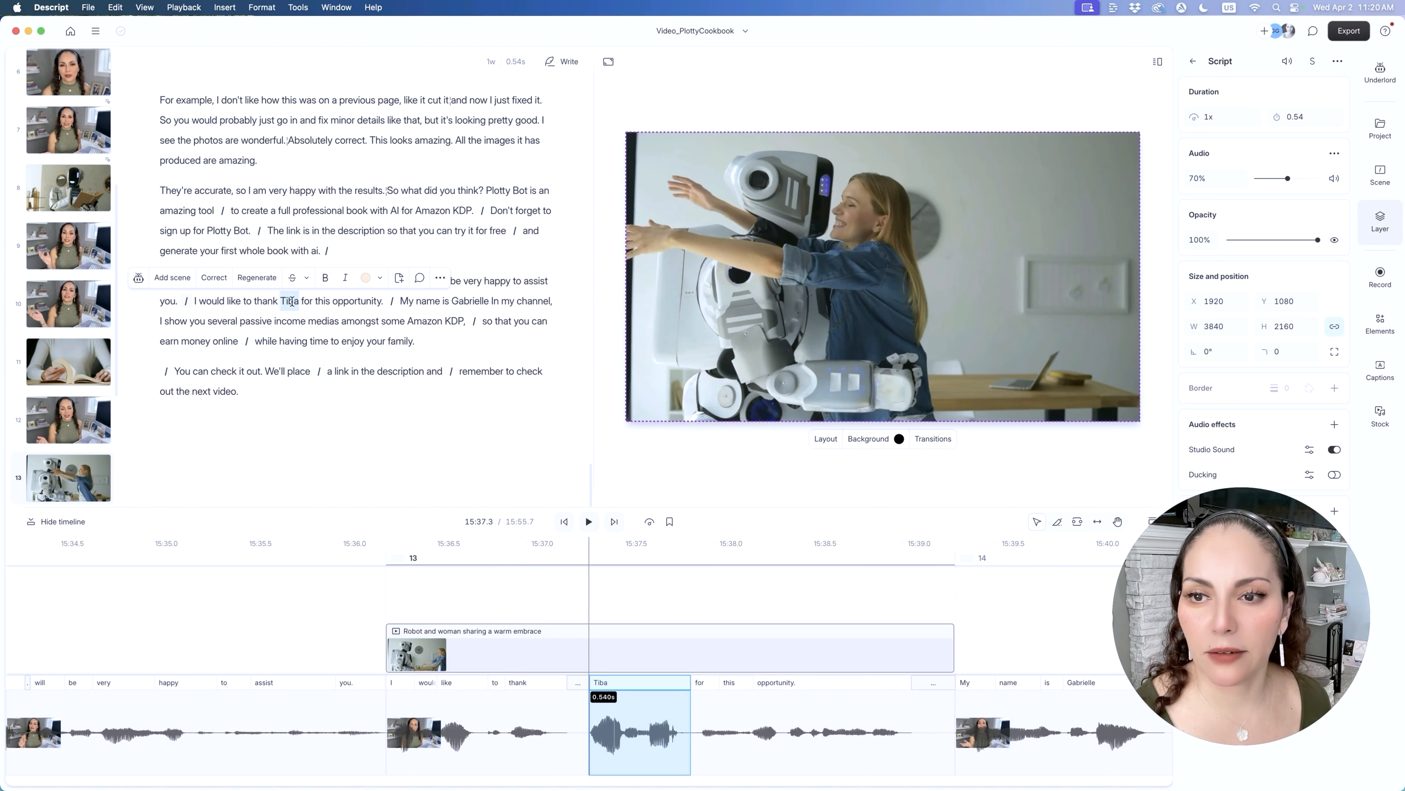
click(215, 279)
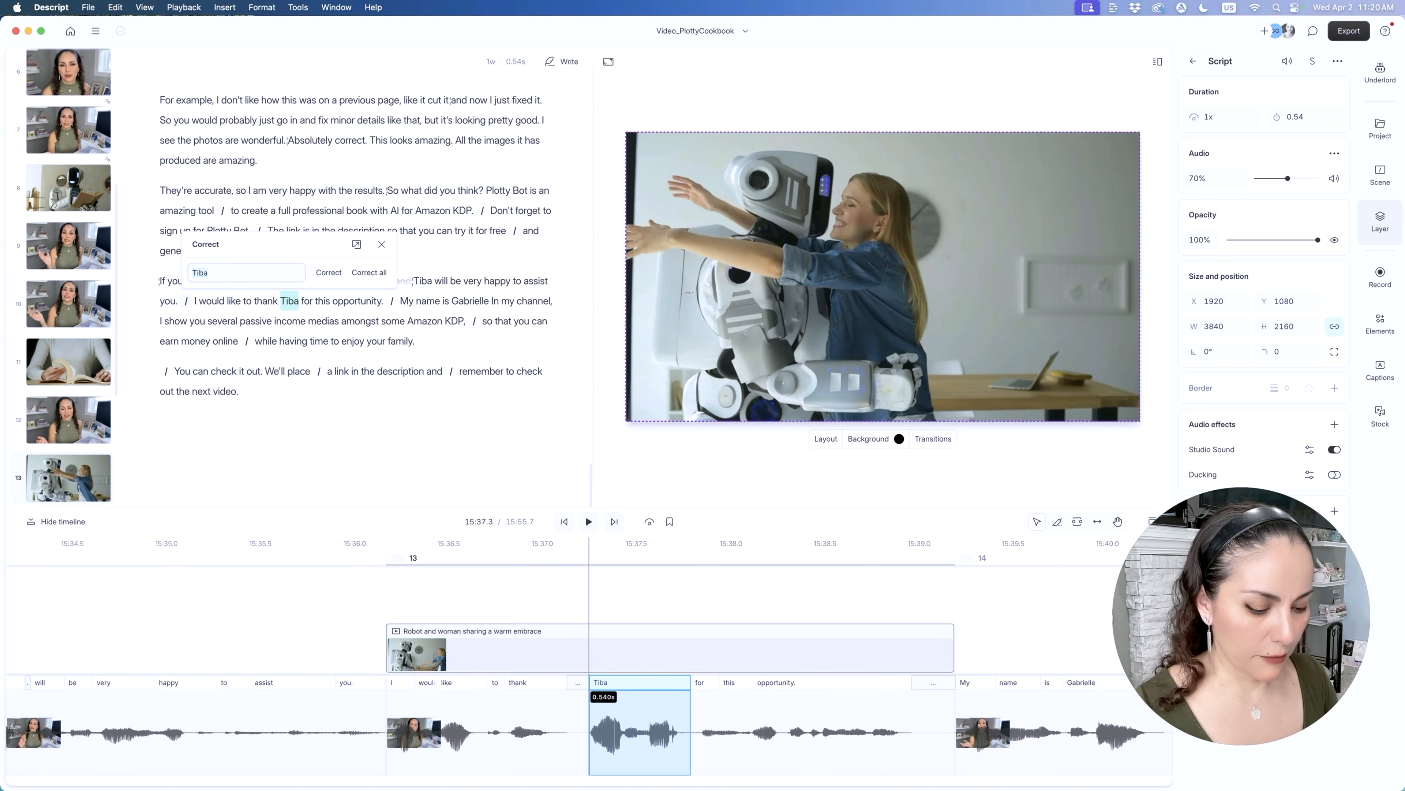
text(Plottybot)
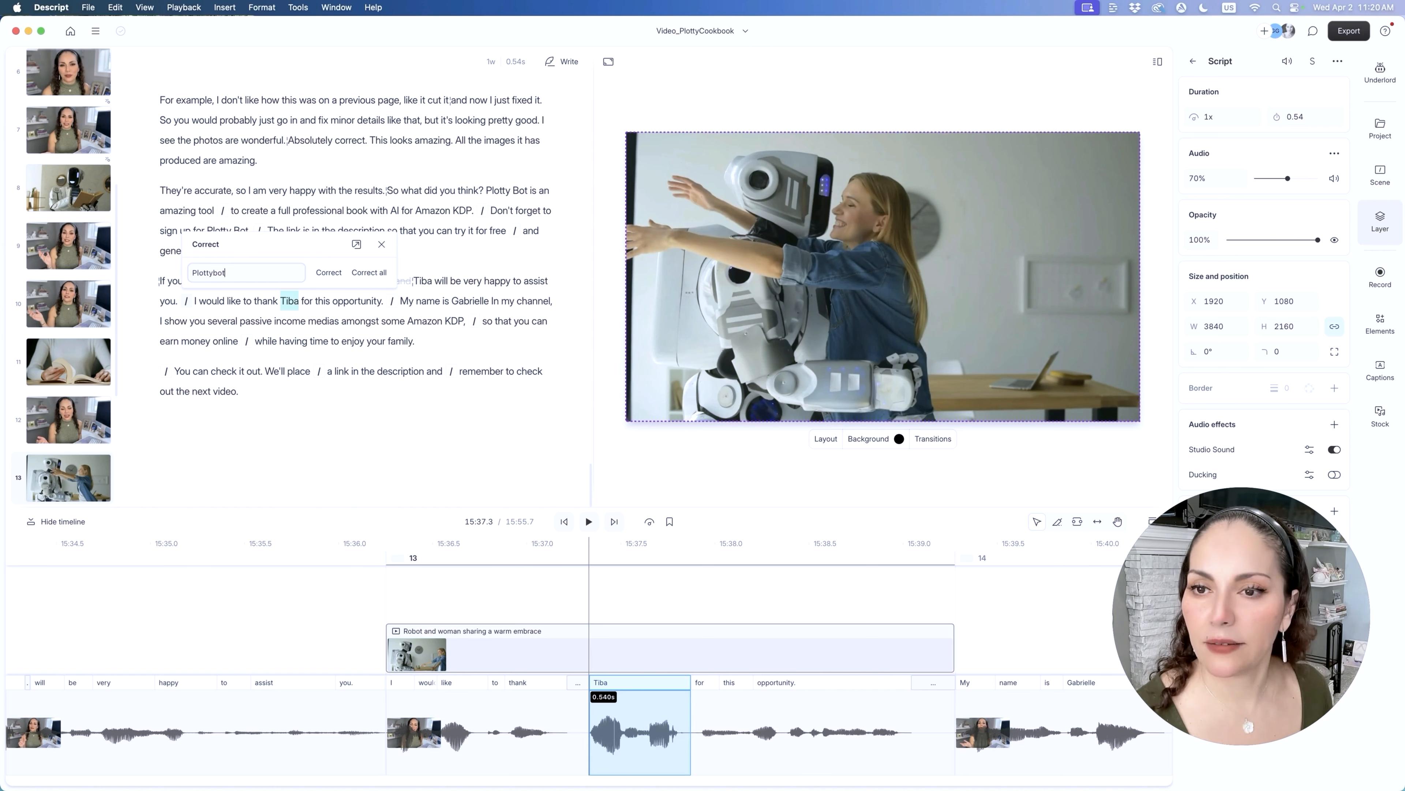
click(369, 273)
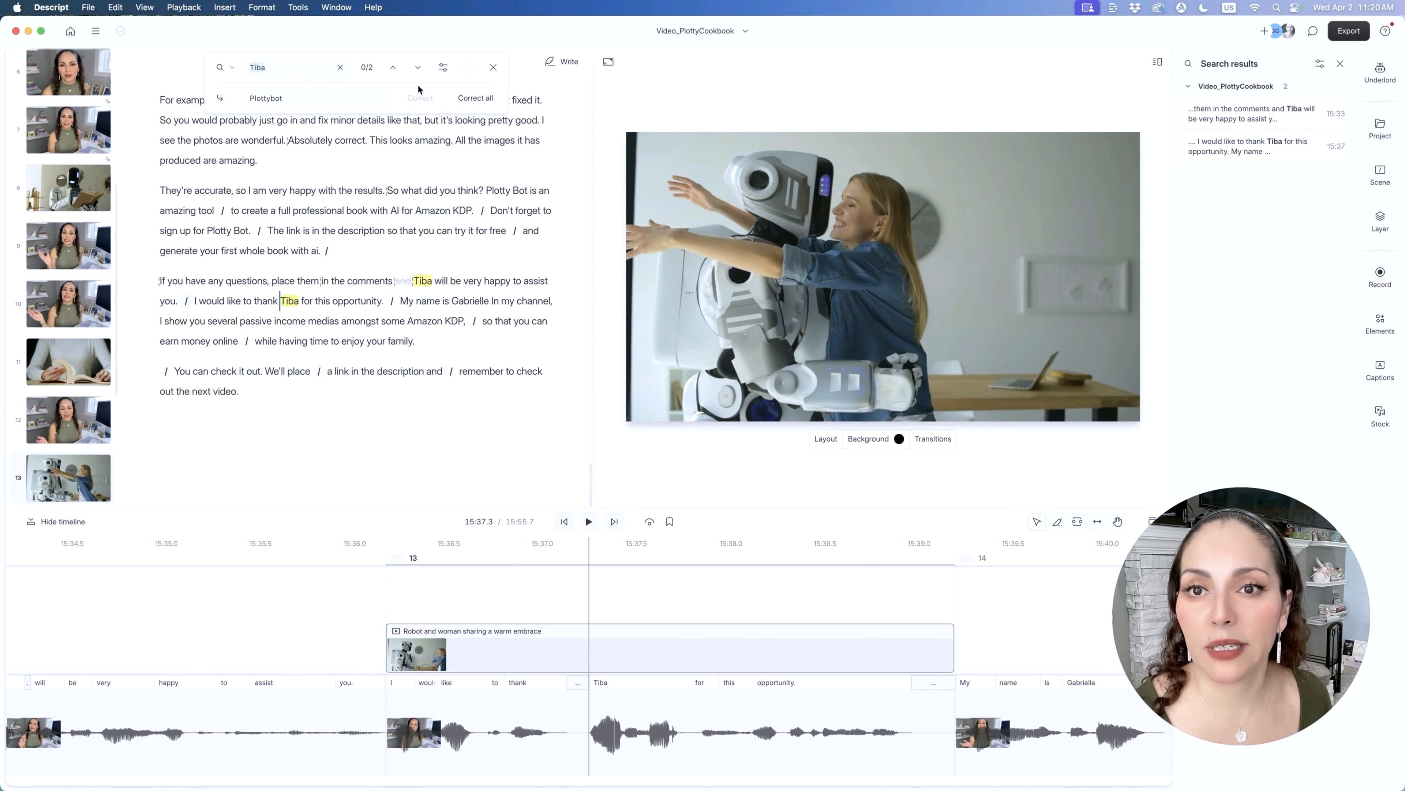
click(475, 98)
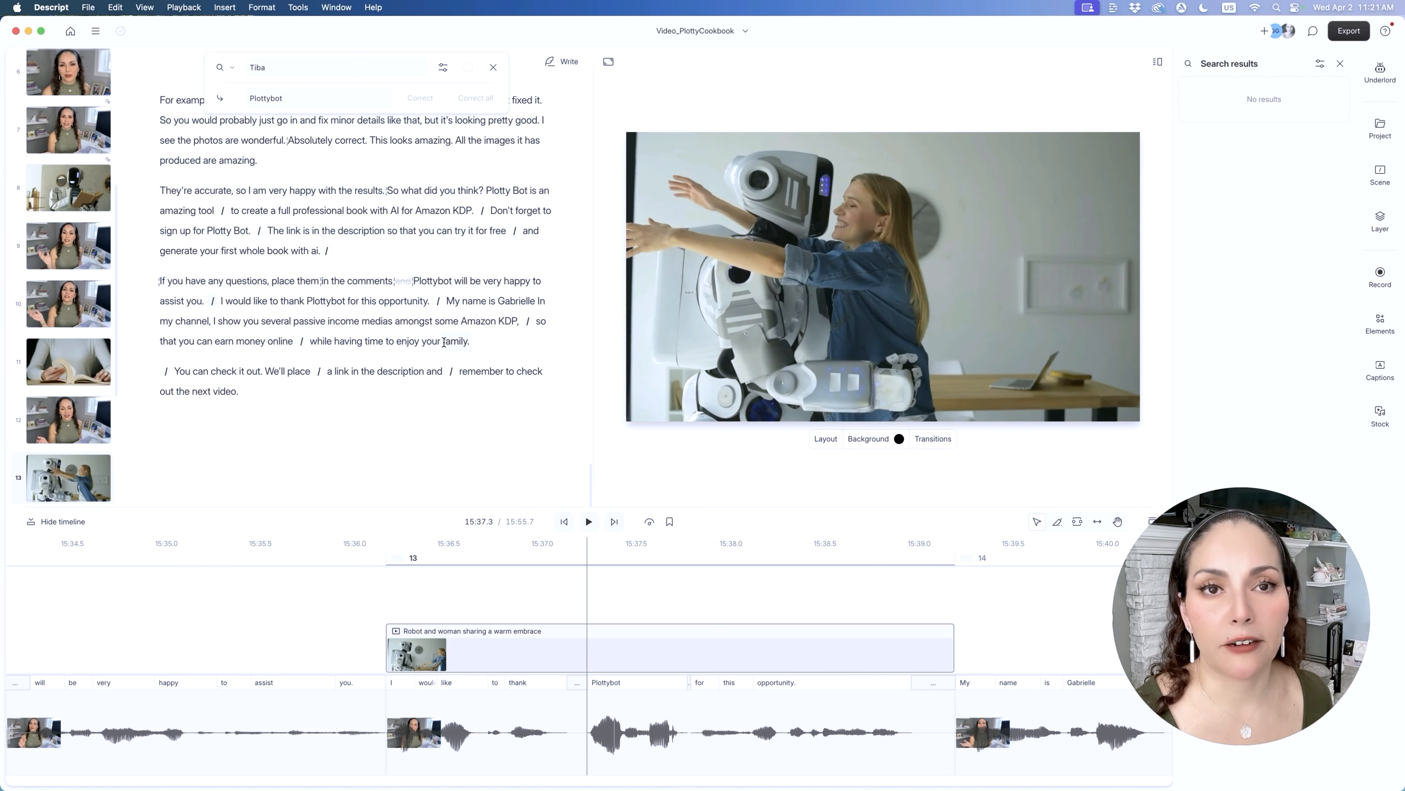
Play the audio after "several passive income" and correct the transcribed word "medias" to "ideas".
key(Down)
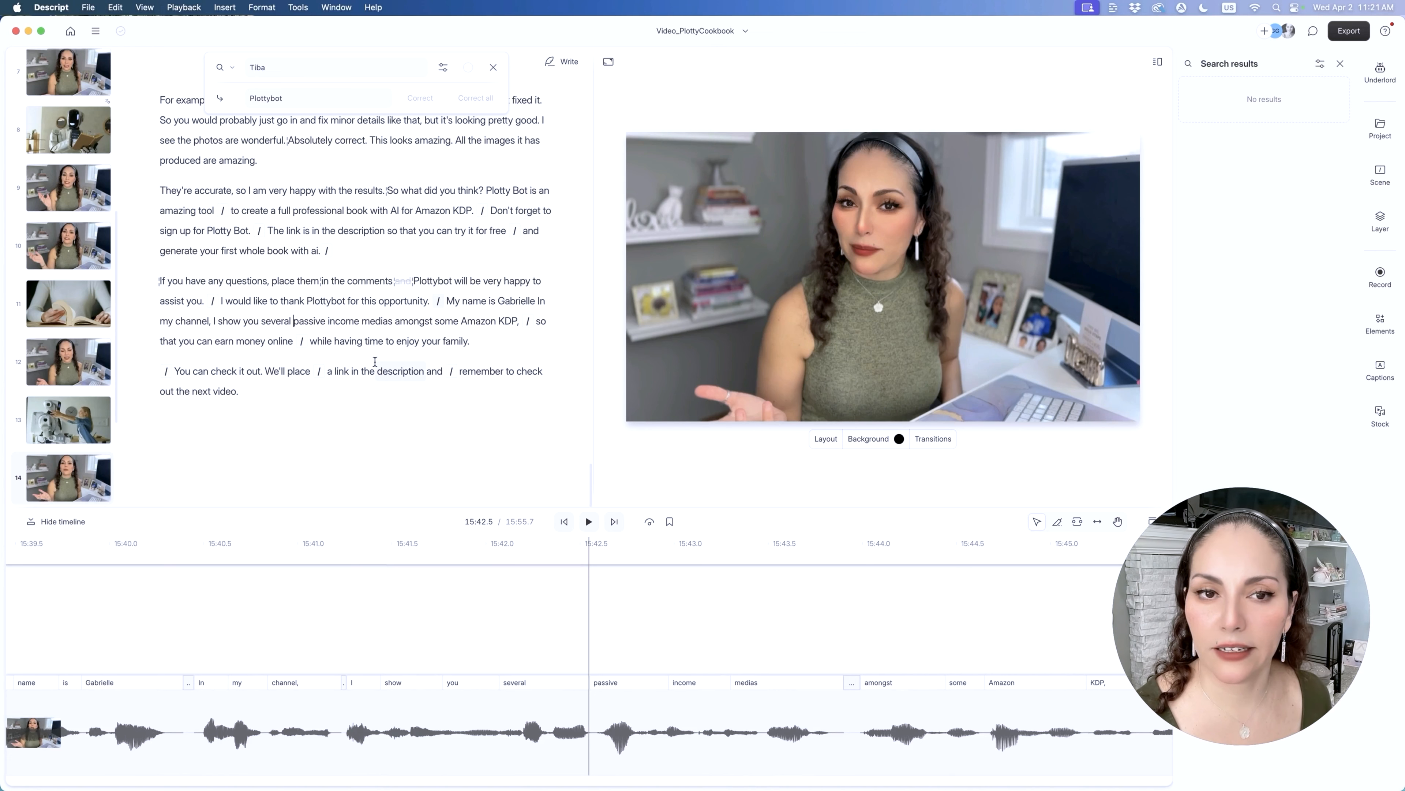
key(space)
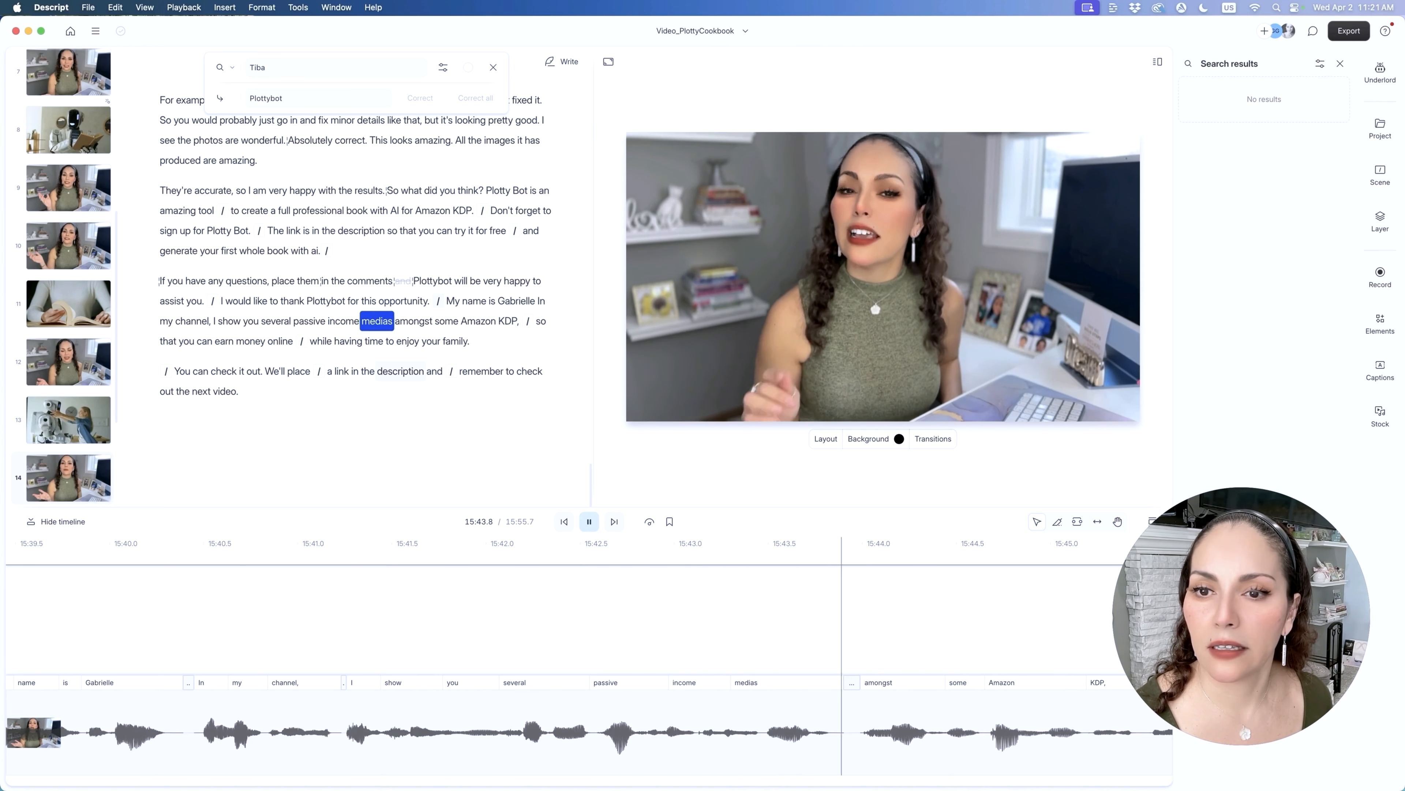
double_click(373, 319)
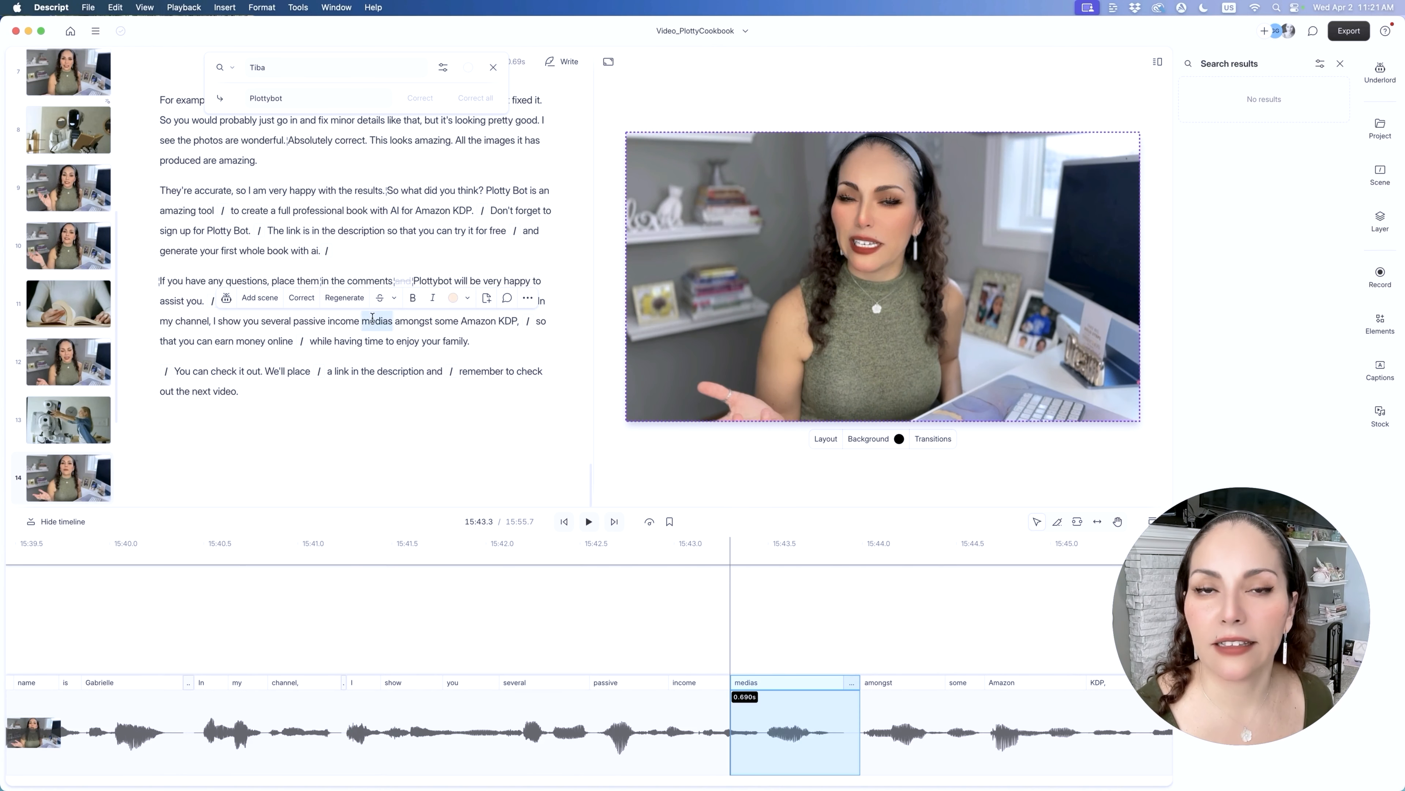
click(302, 297)
text(id3a)
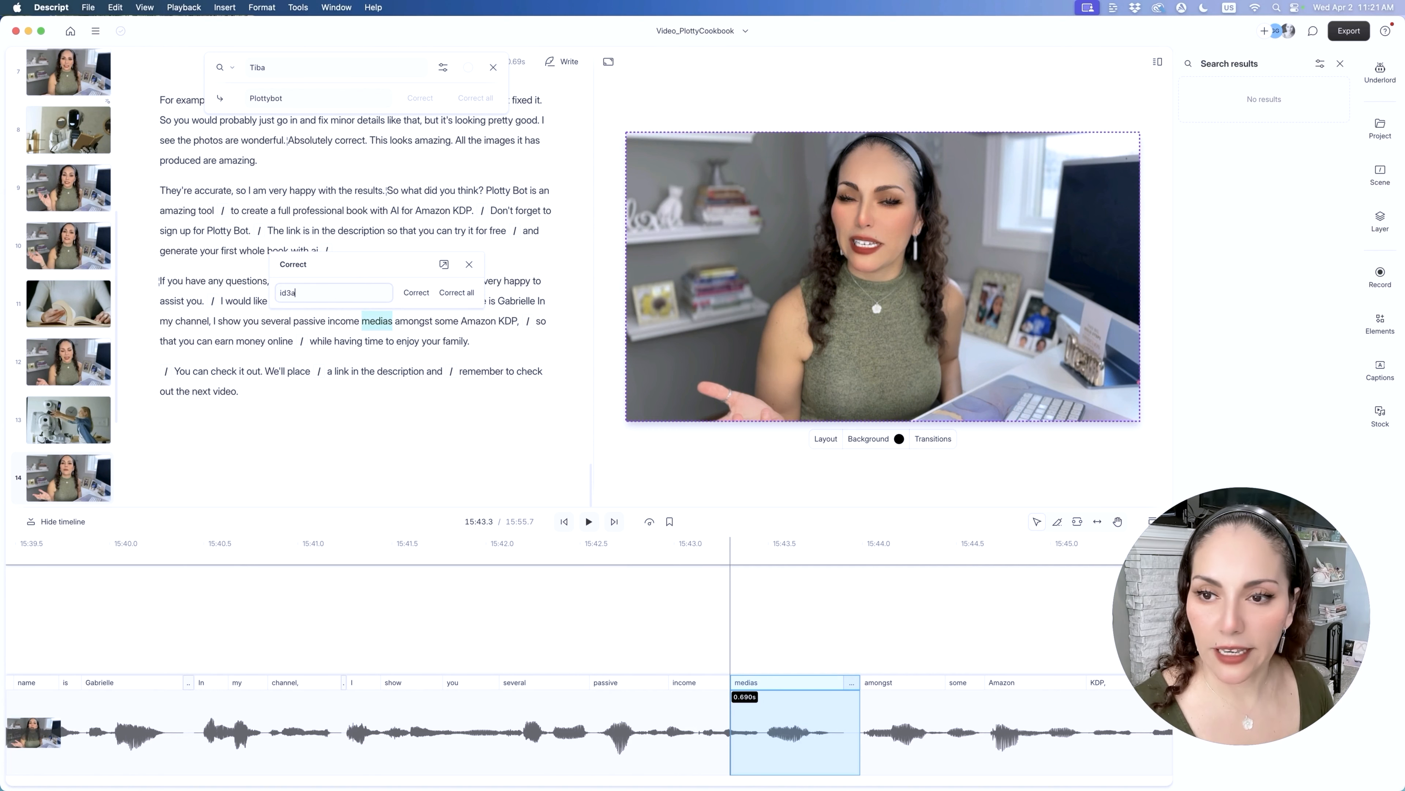
text(as)
key(Return)
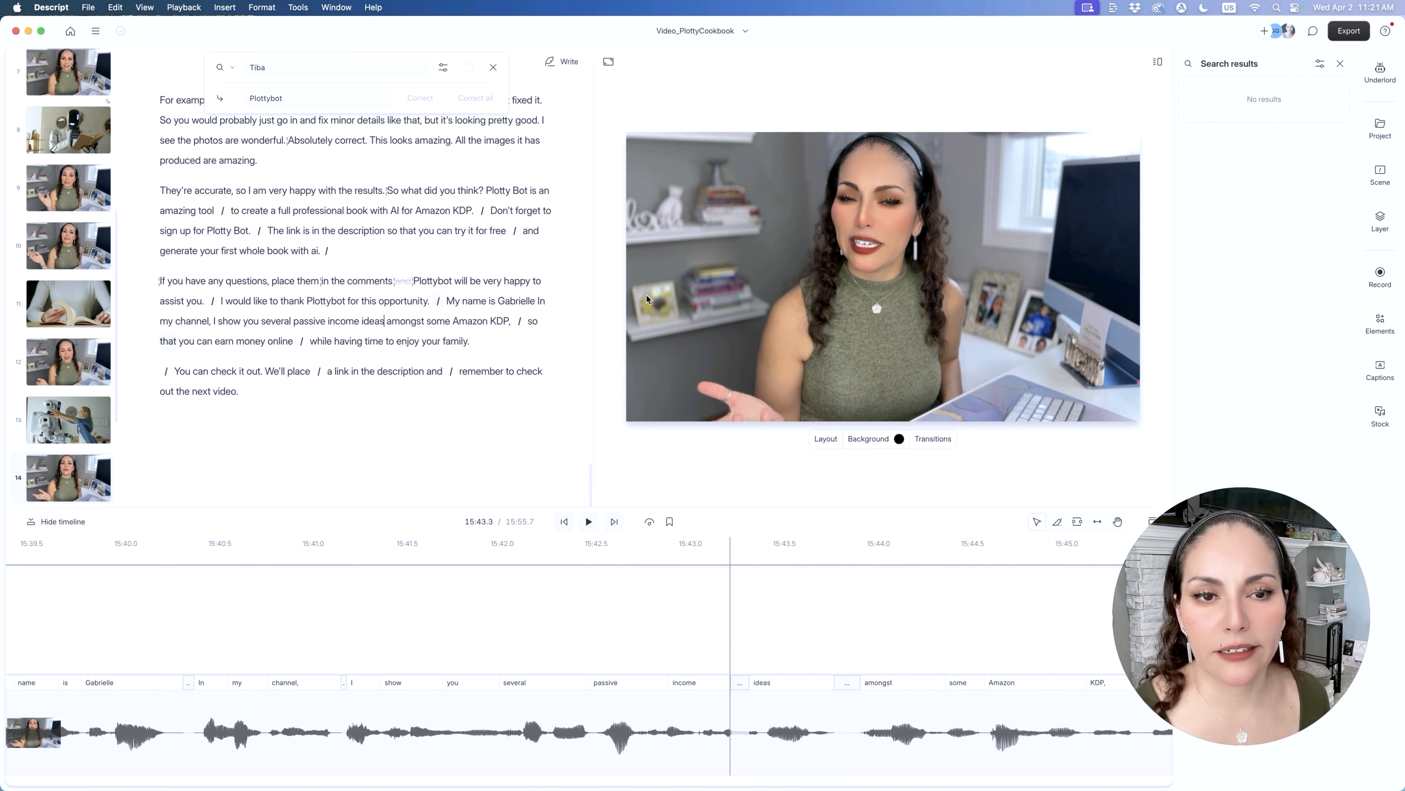
click(383, 320)
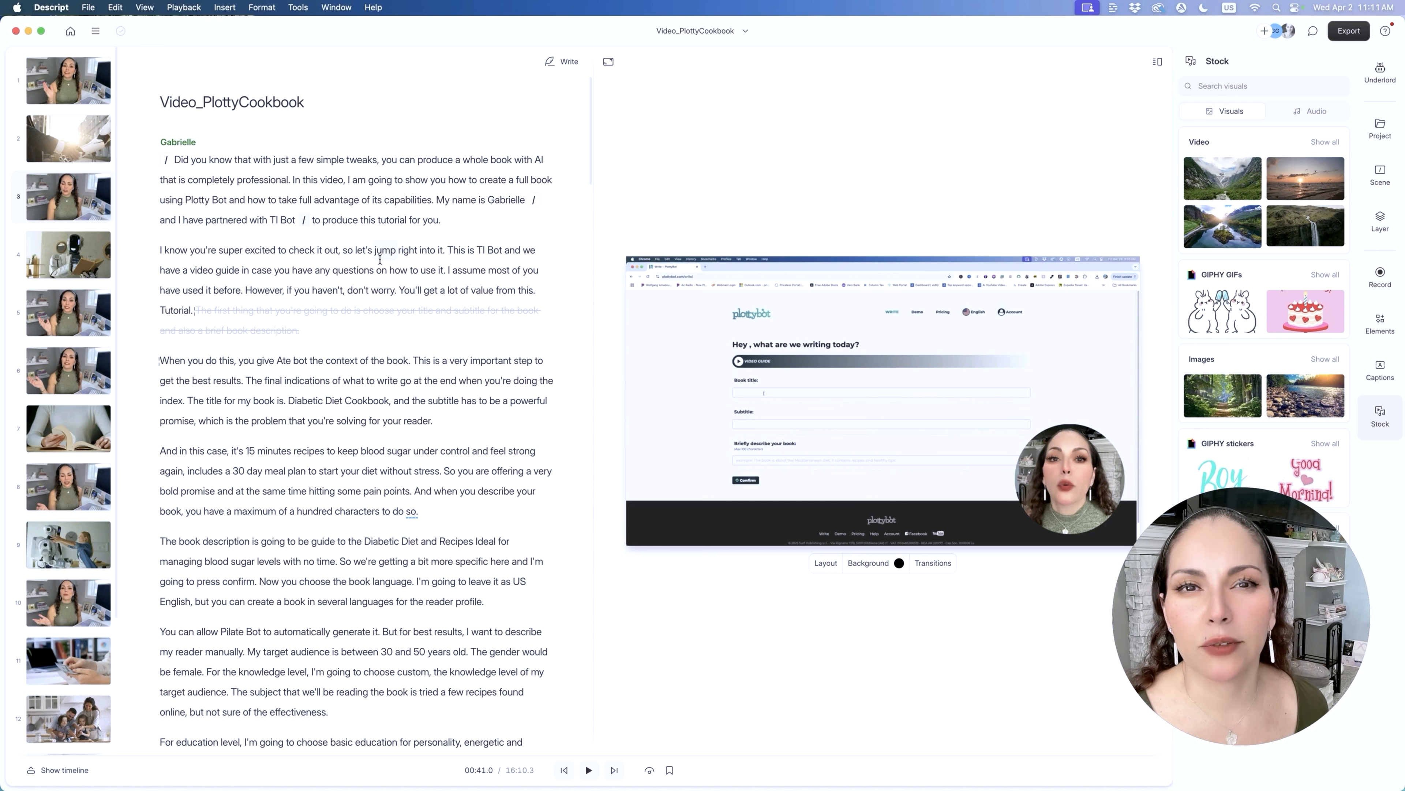
Shorten all word gaps longer than 0.25 s in the script to 0.2 seconds.
click(1381, 73)
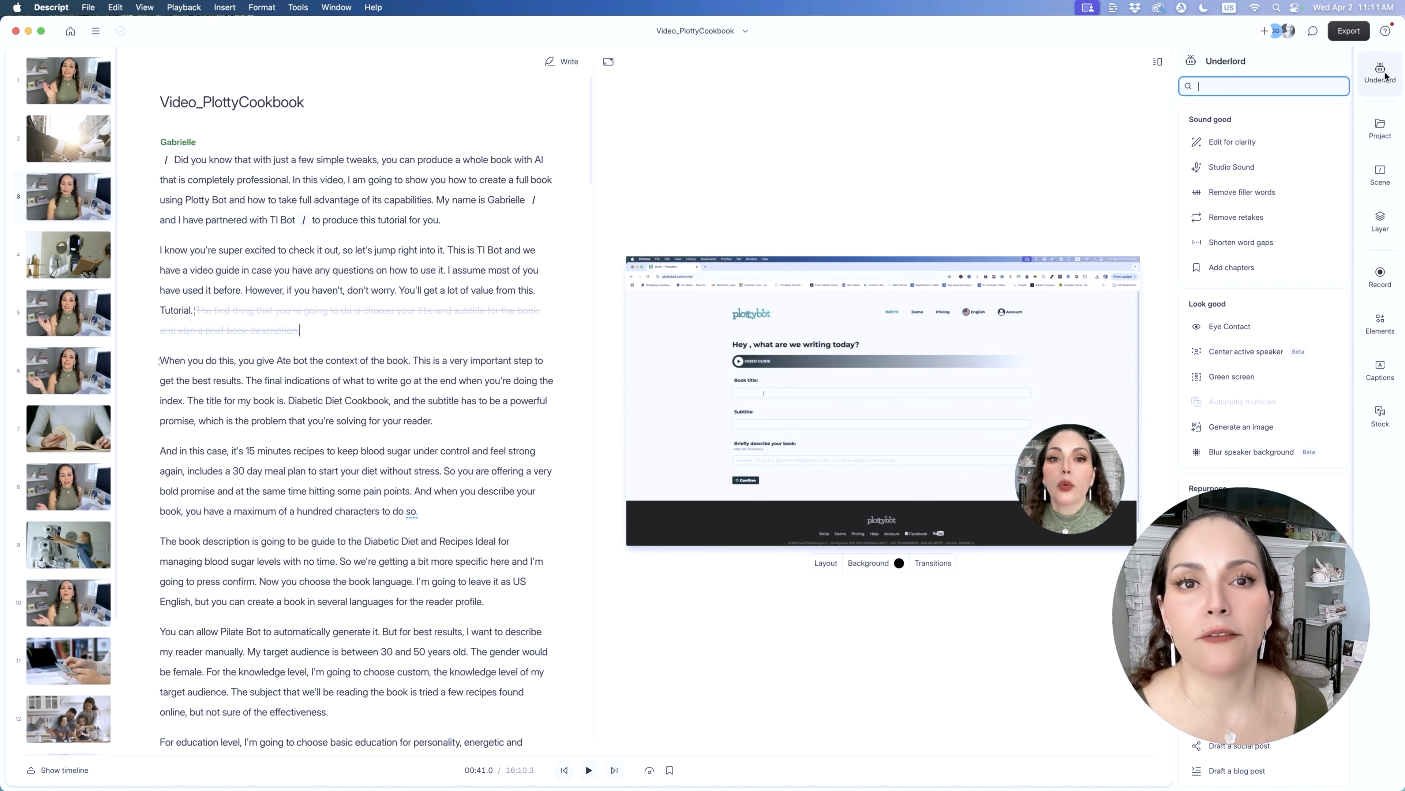
click(1240, 242)
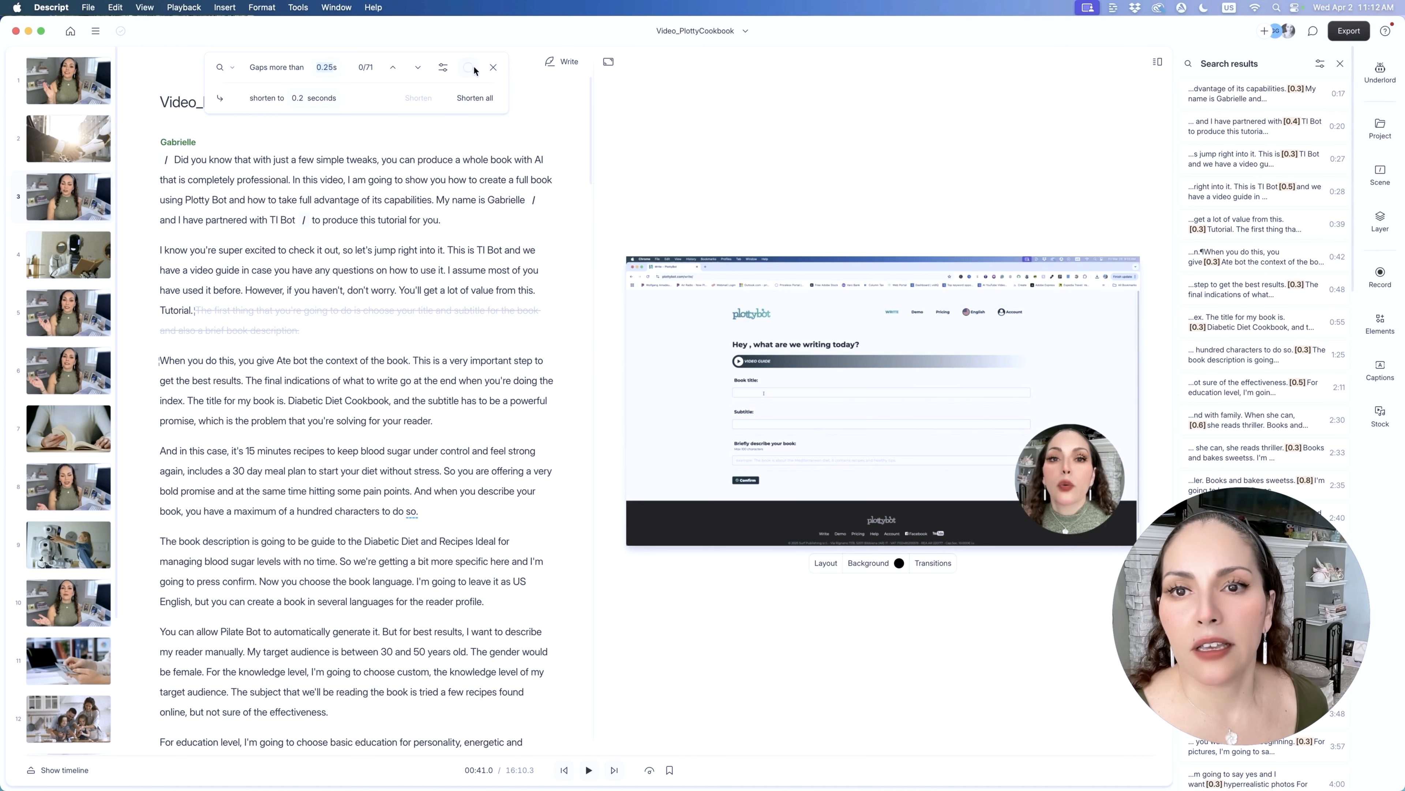
click(473, 98)
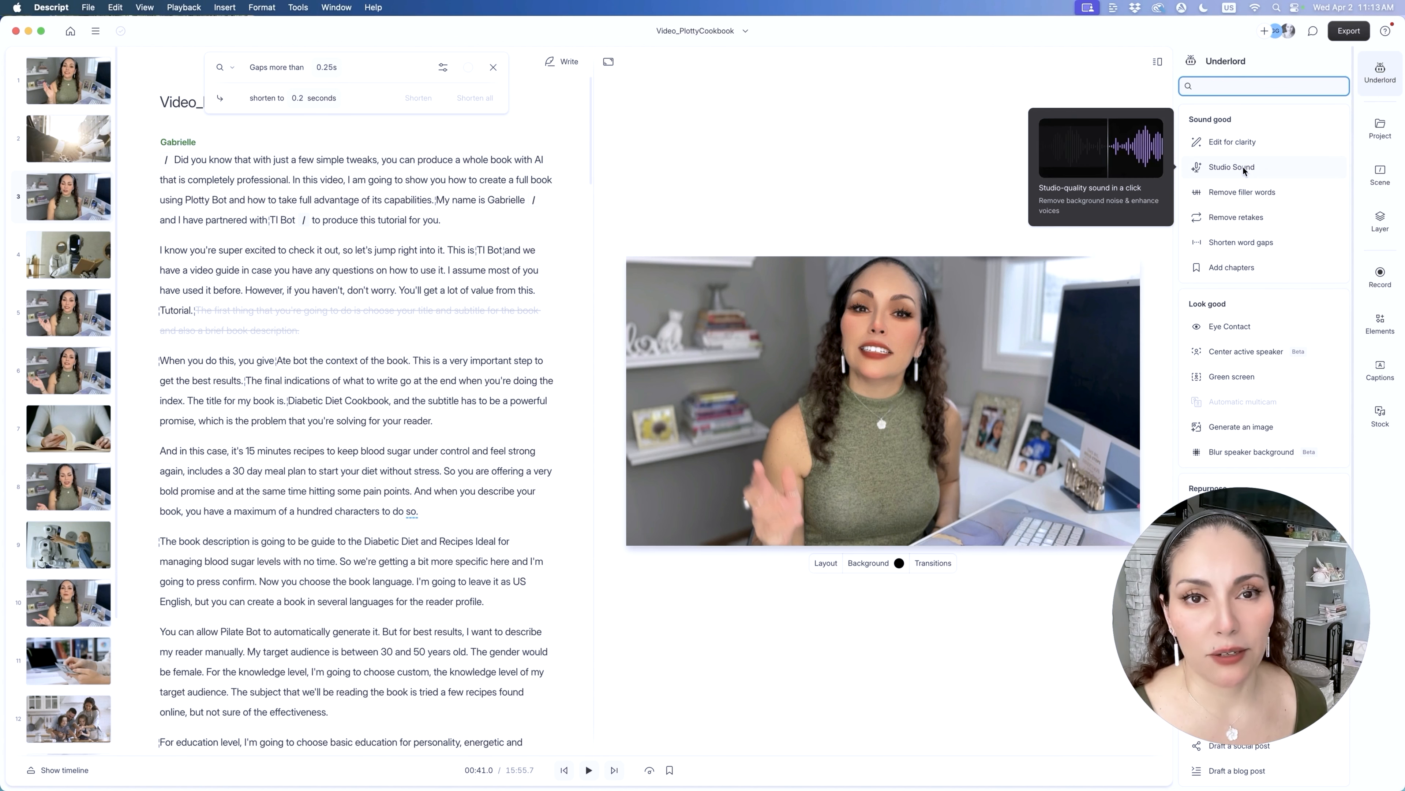
Show the script layer's properties and open the Studio Sound settings in its audio effects.
click(467, 217)
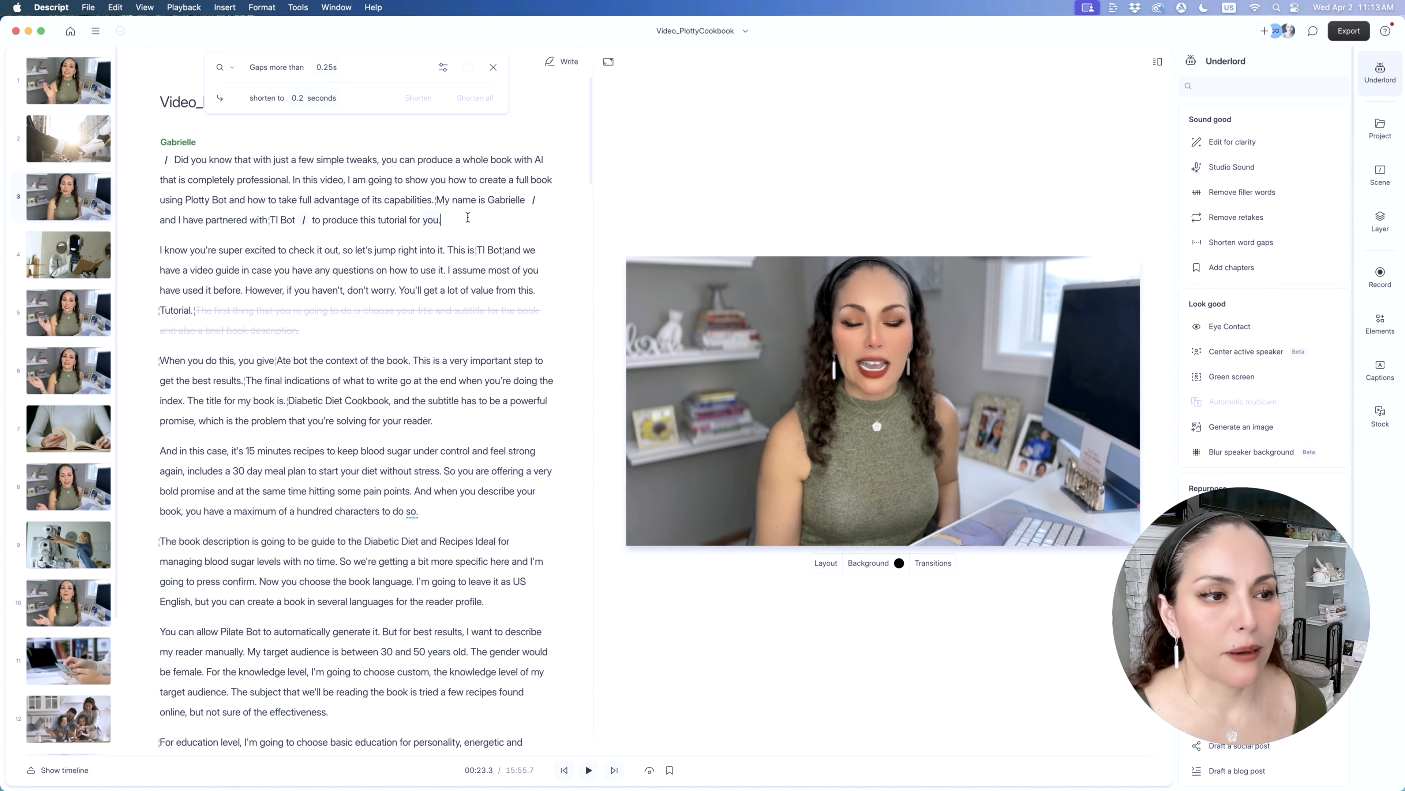
click(1386, 219)
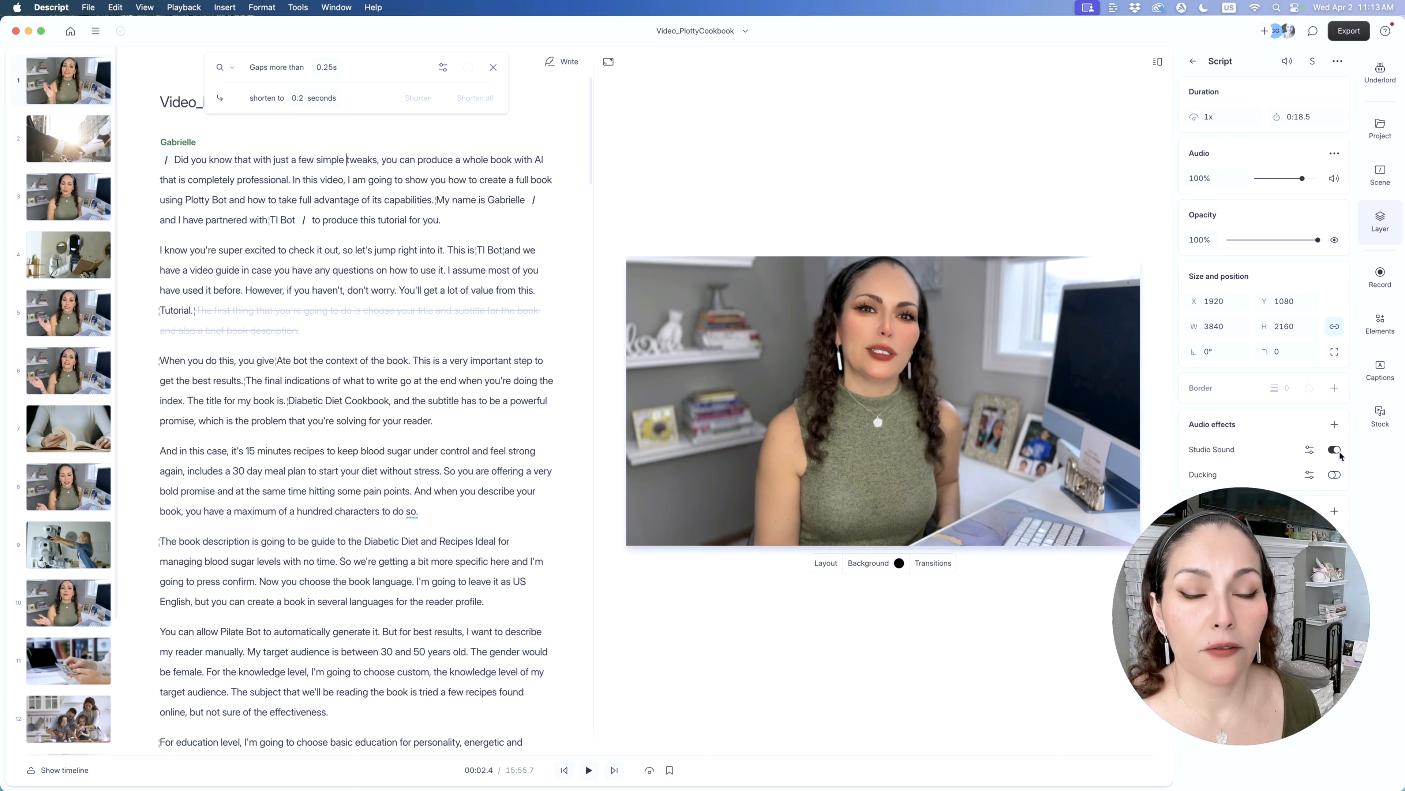
click(1309, 449)
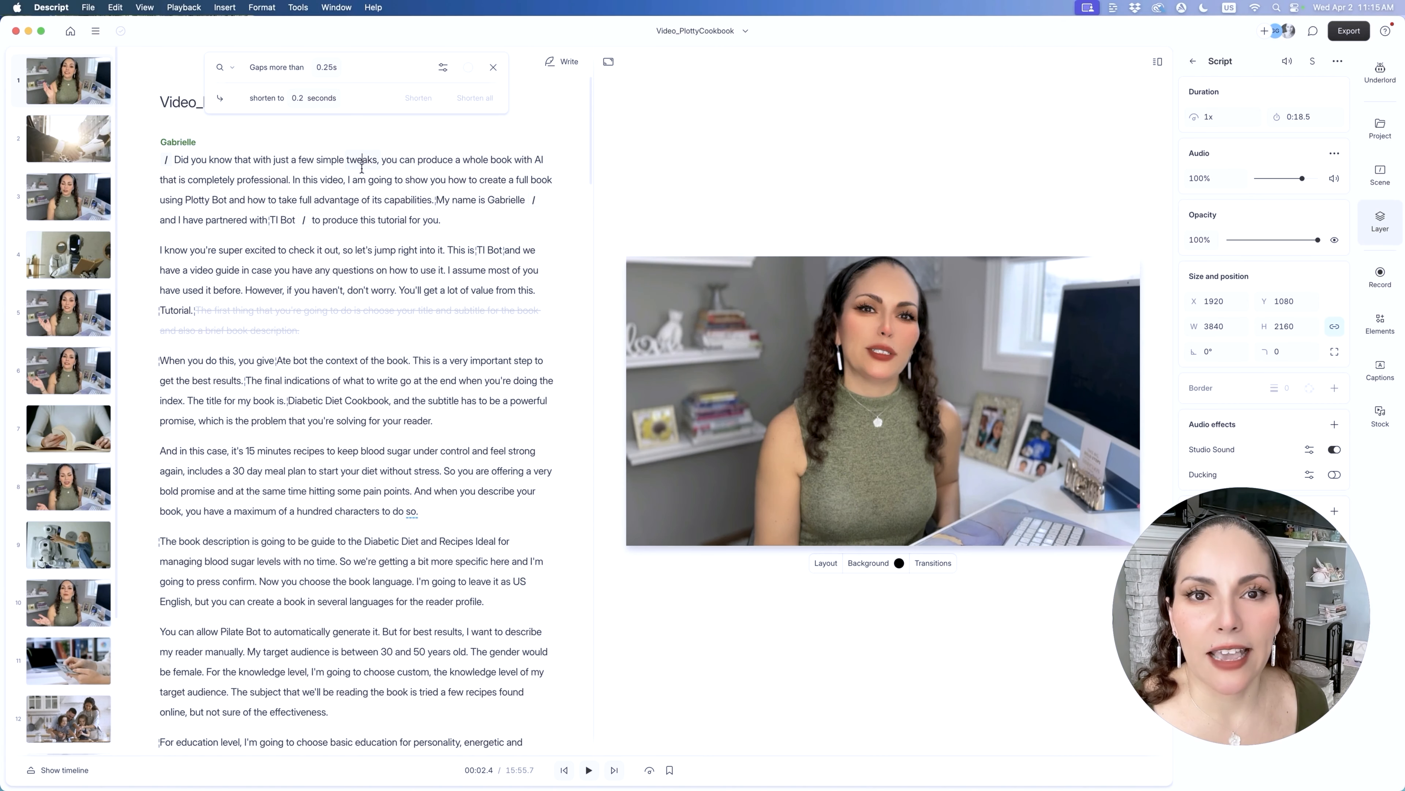
Cover "you can produce a whole book with AI" with the blue glowing open-book stock video found under "ai book", and play it from "tweaks".
click(362, 166)
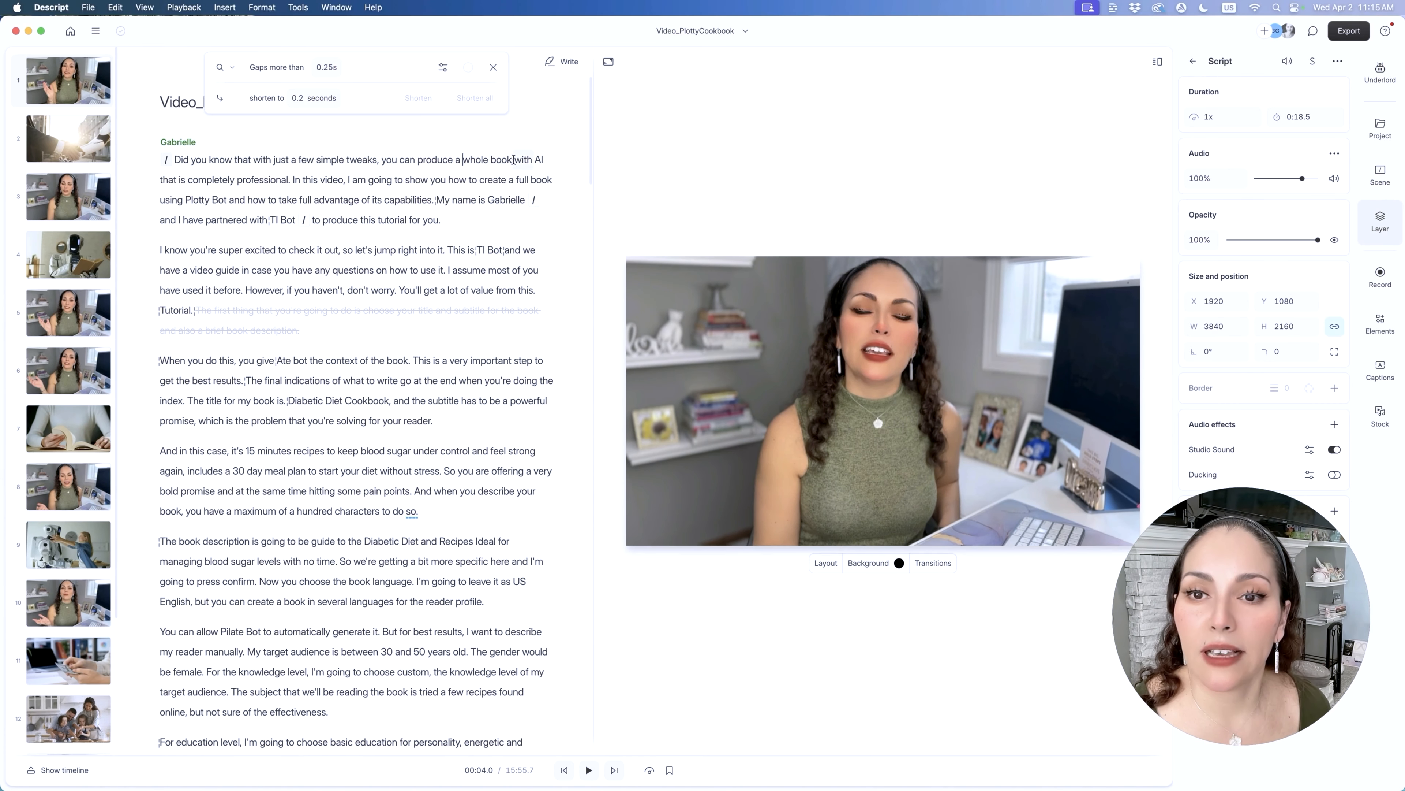
shift+click(544, 160)
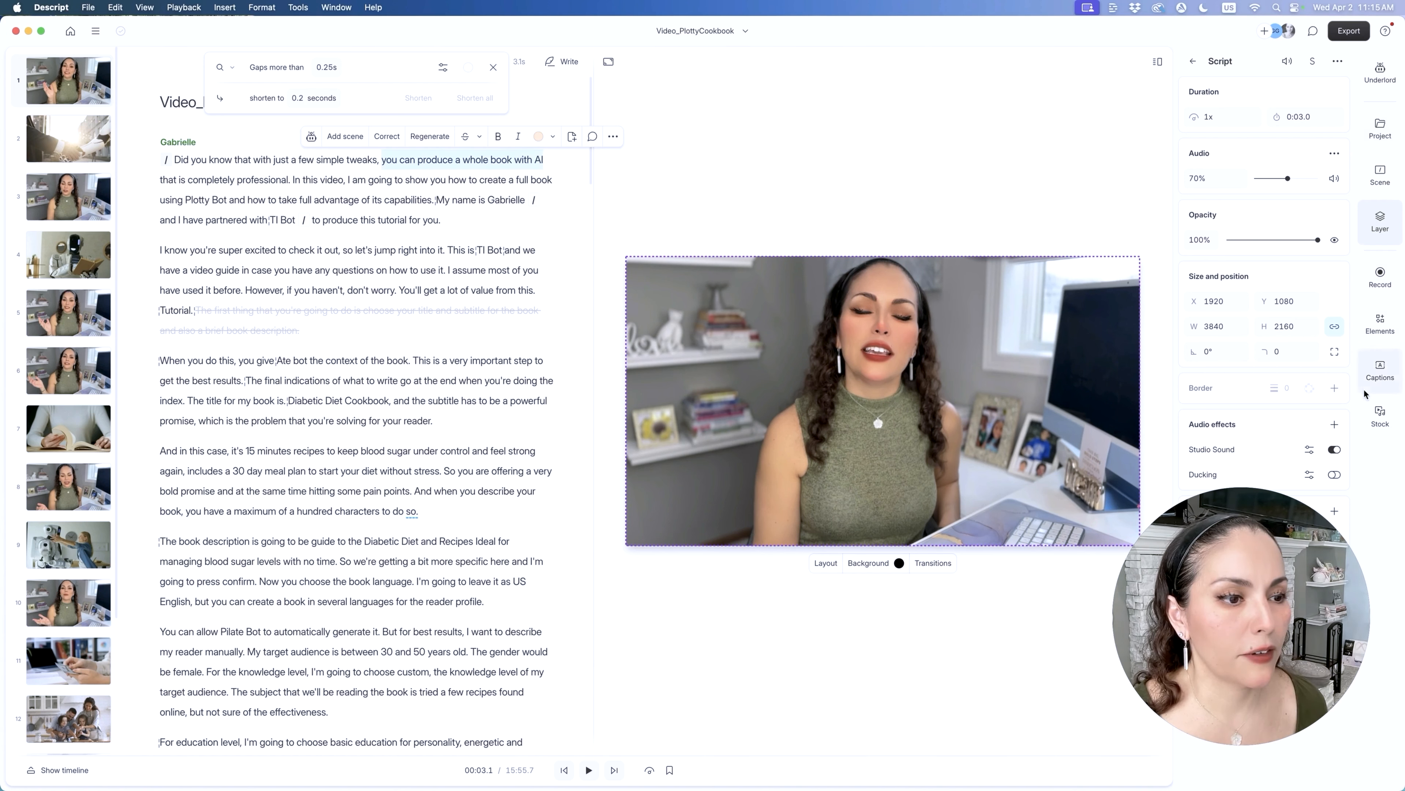
click(1366, 419)
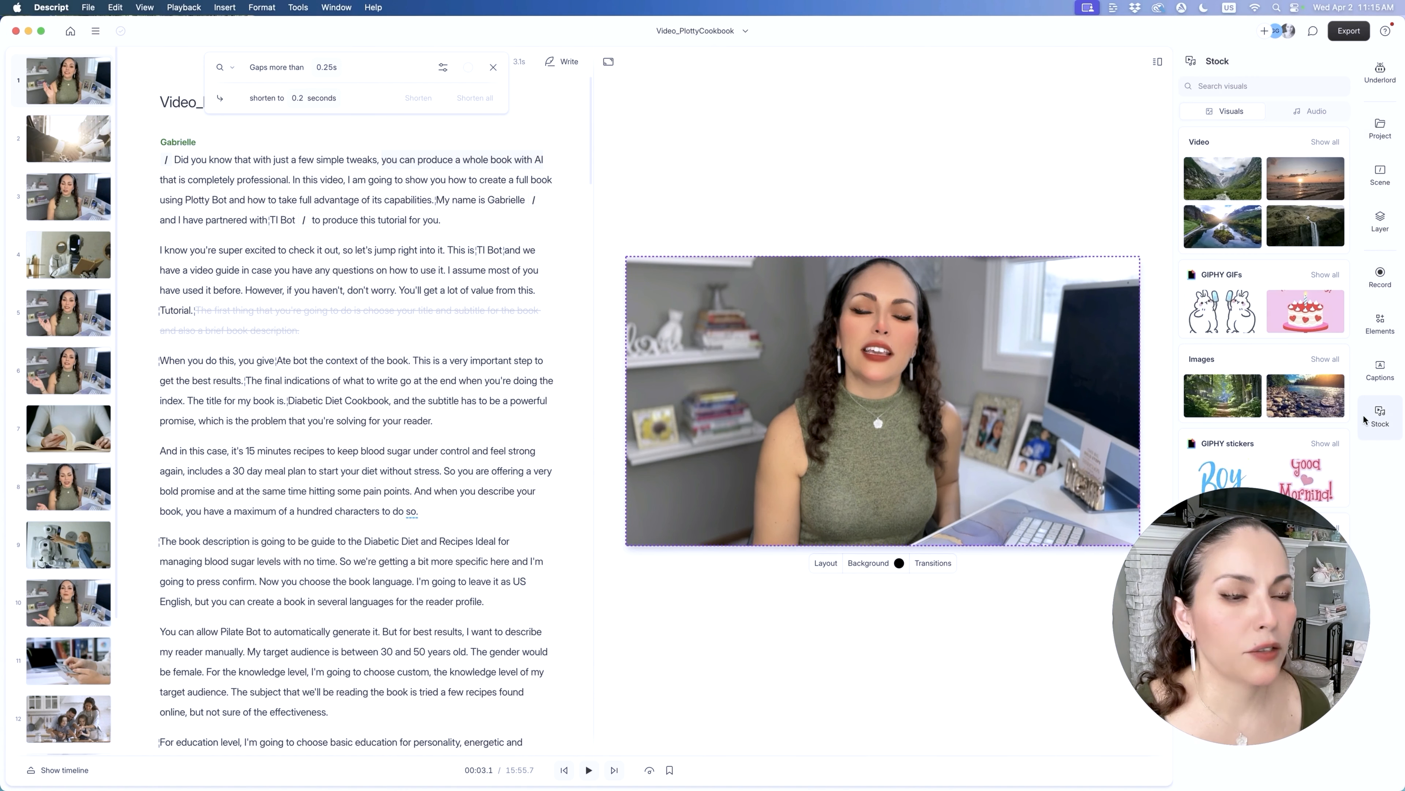
click(1326, 142)
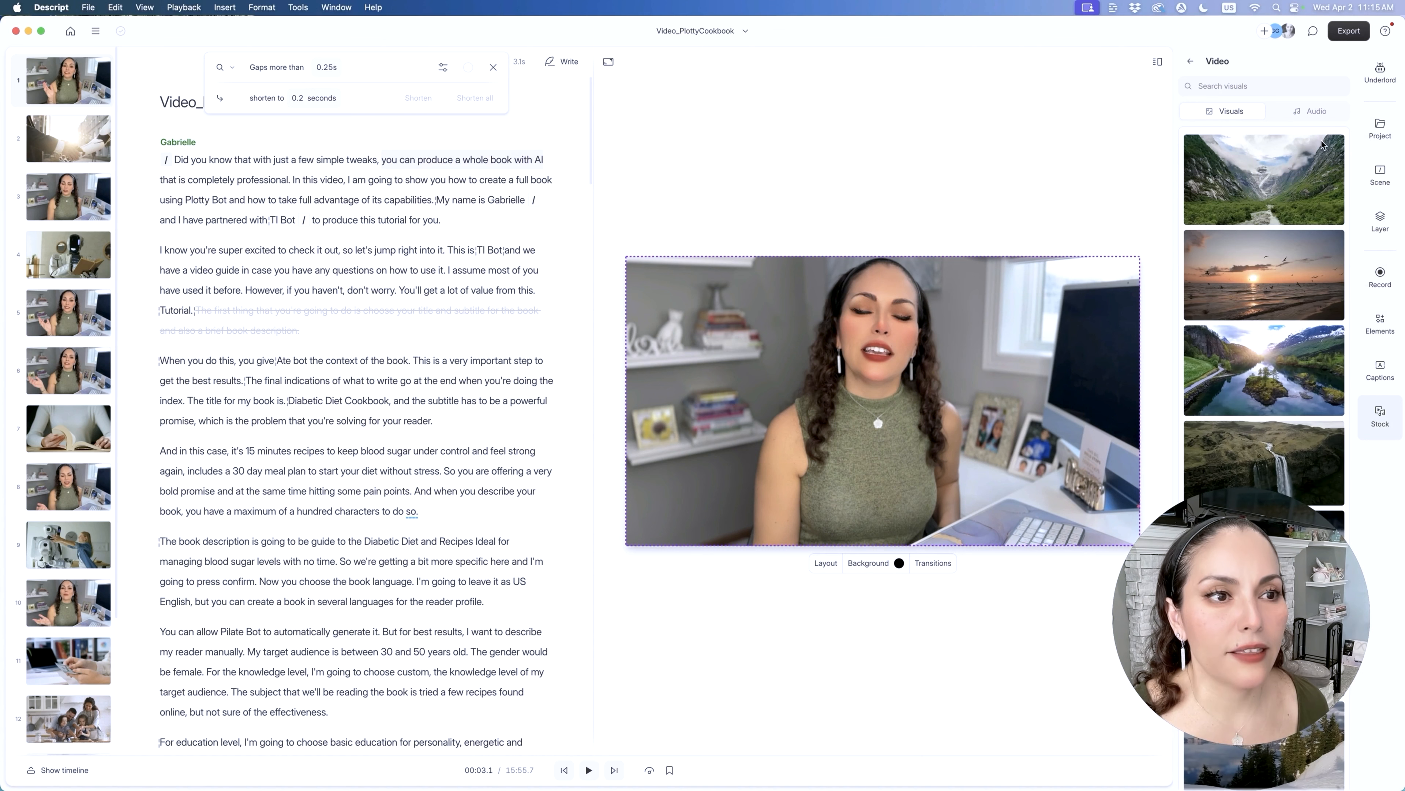
click(1266, 86)
text(ai book)
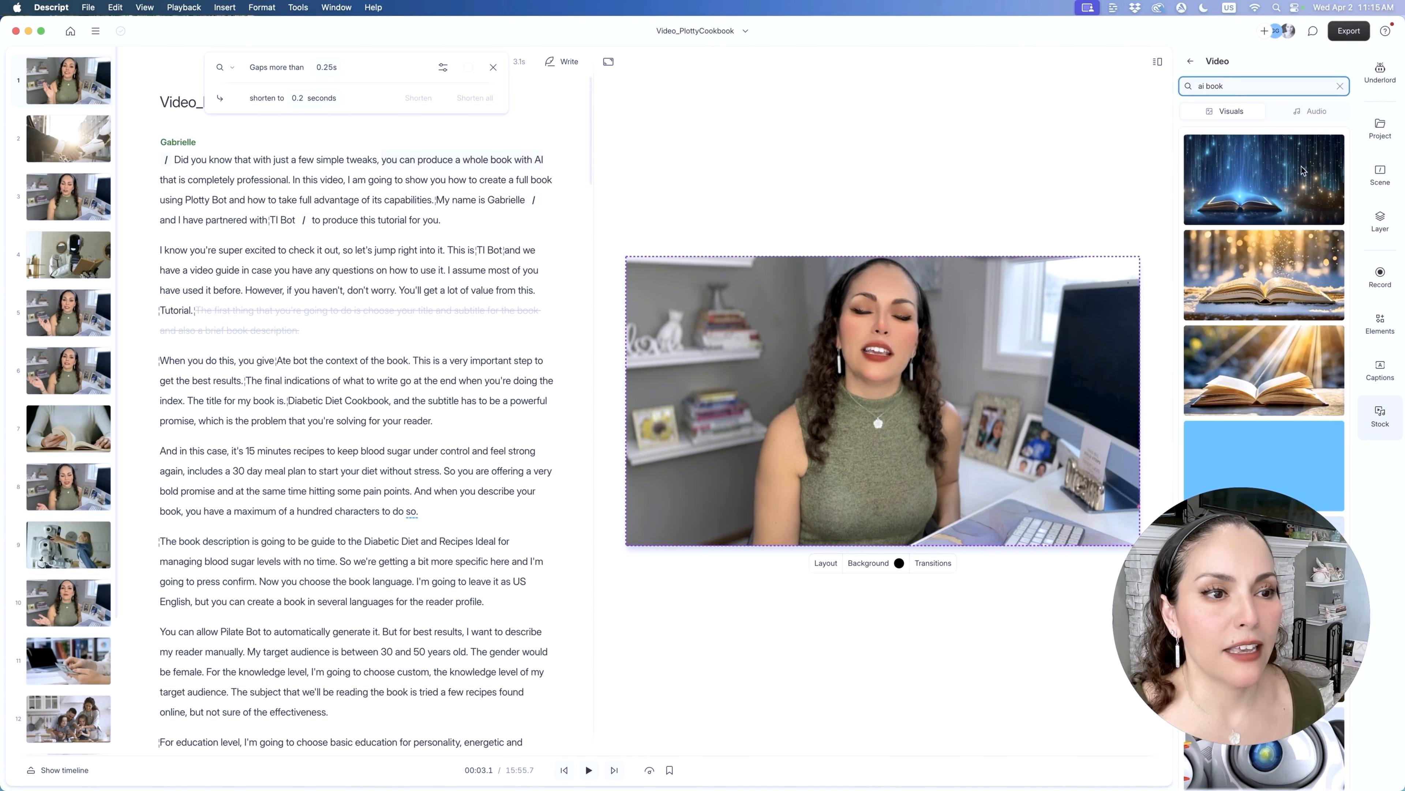
click(1270, 175)
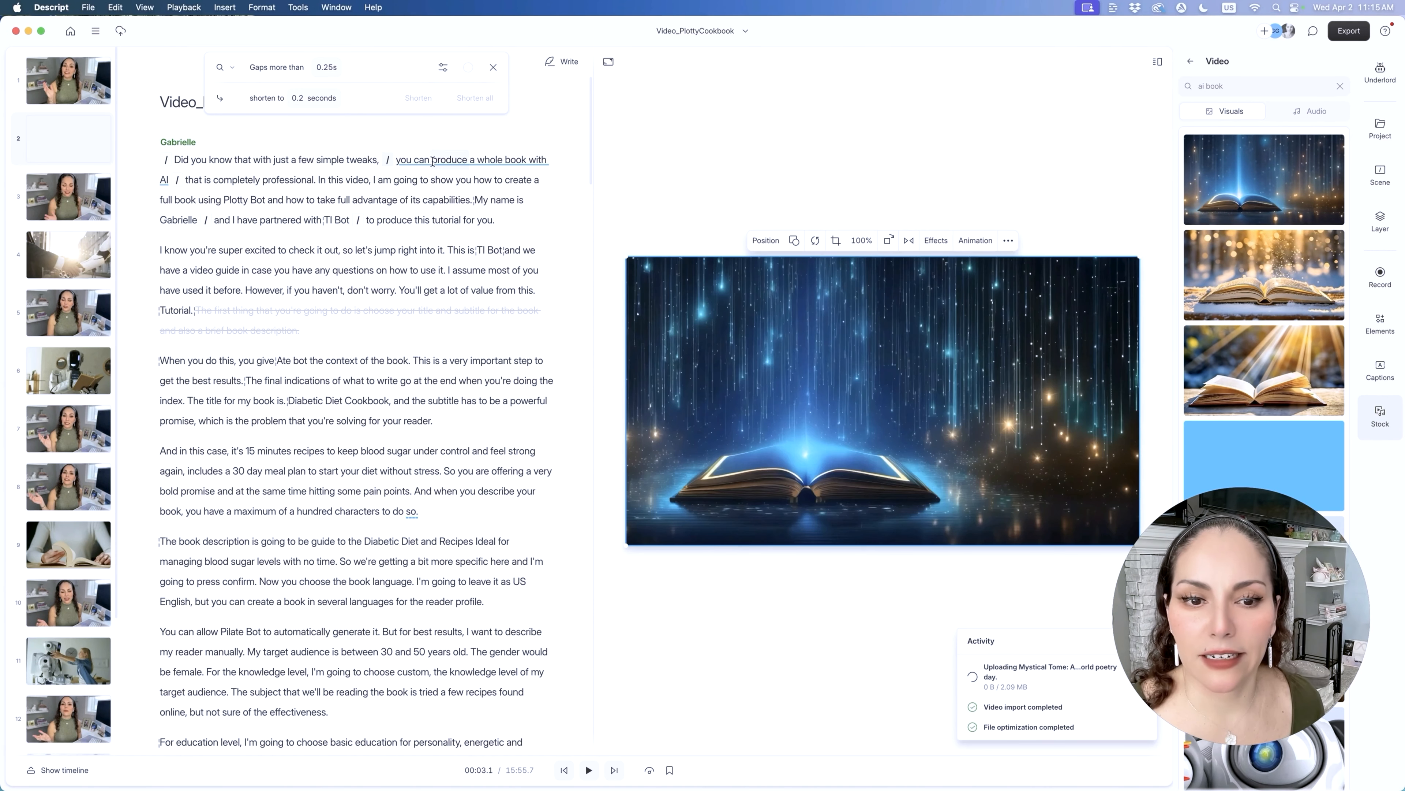
click(350, 159)
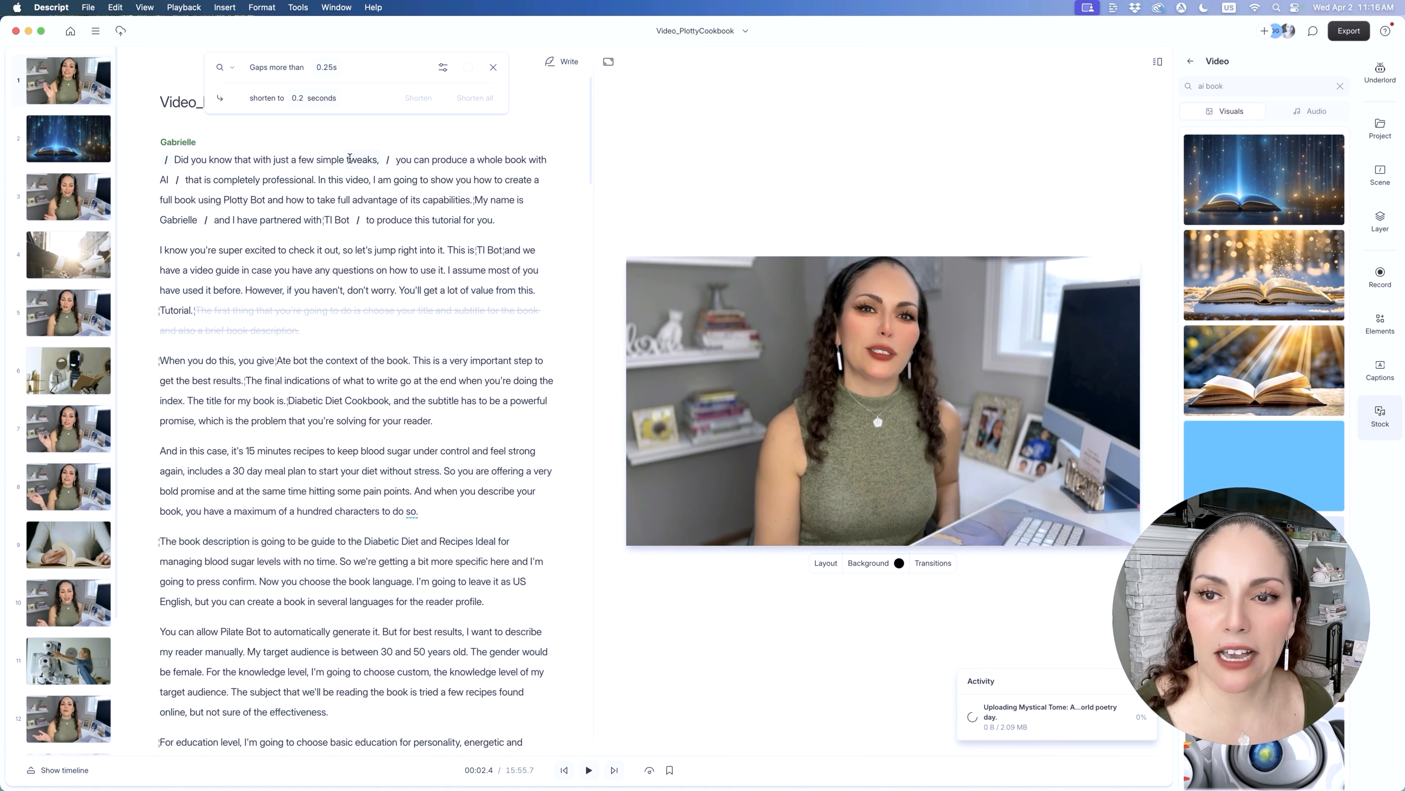
key(space)
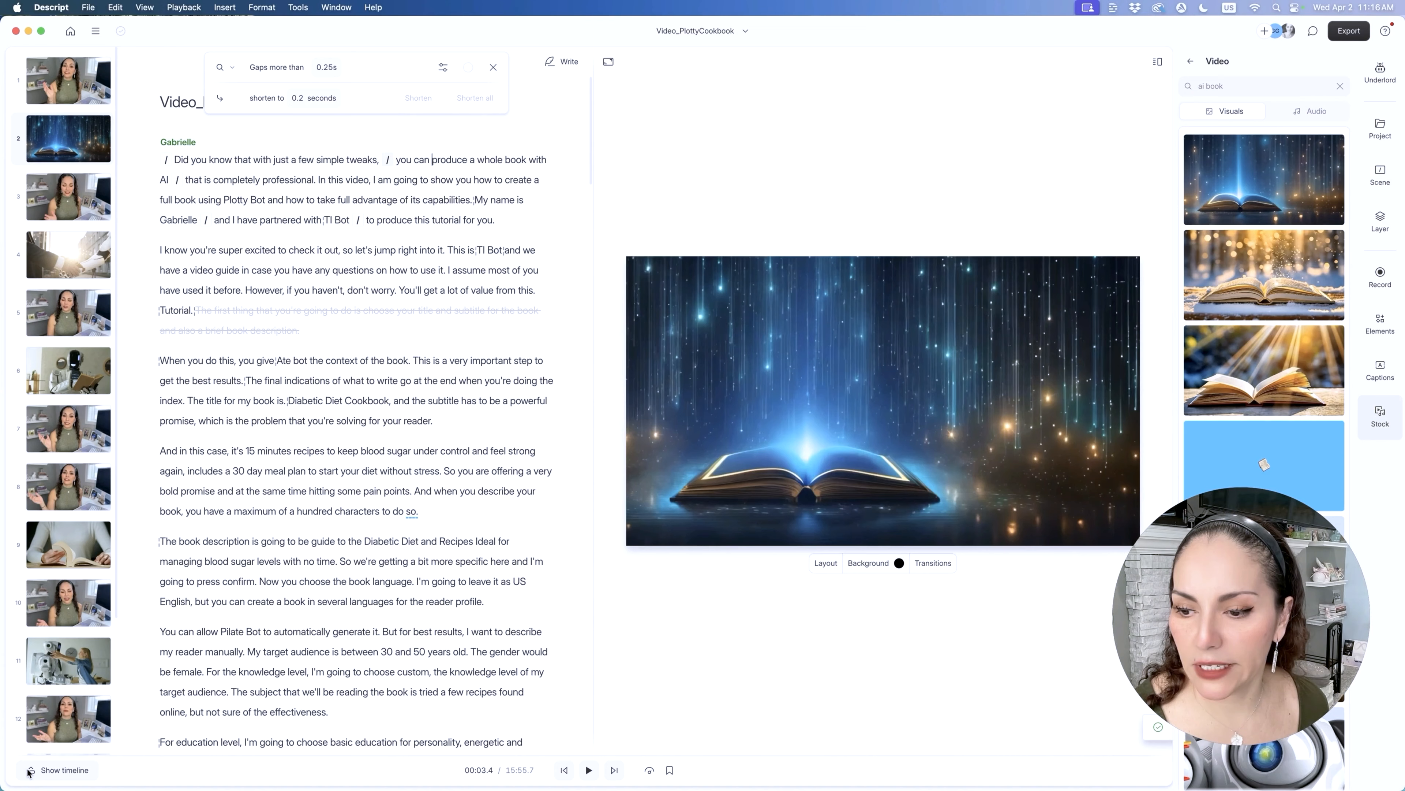
Show an enlarged timeline and move the playhead to the start of the open-book clip in scene 2.
click(58, 770)
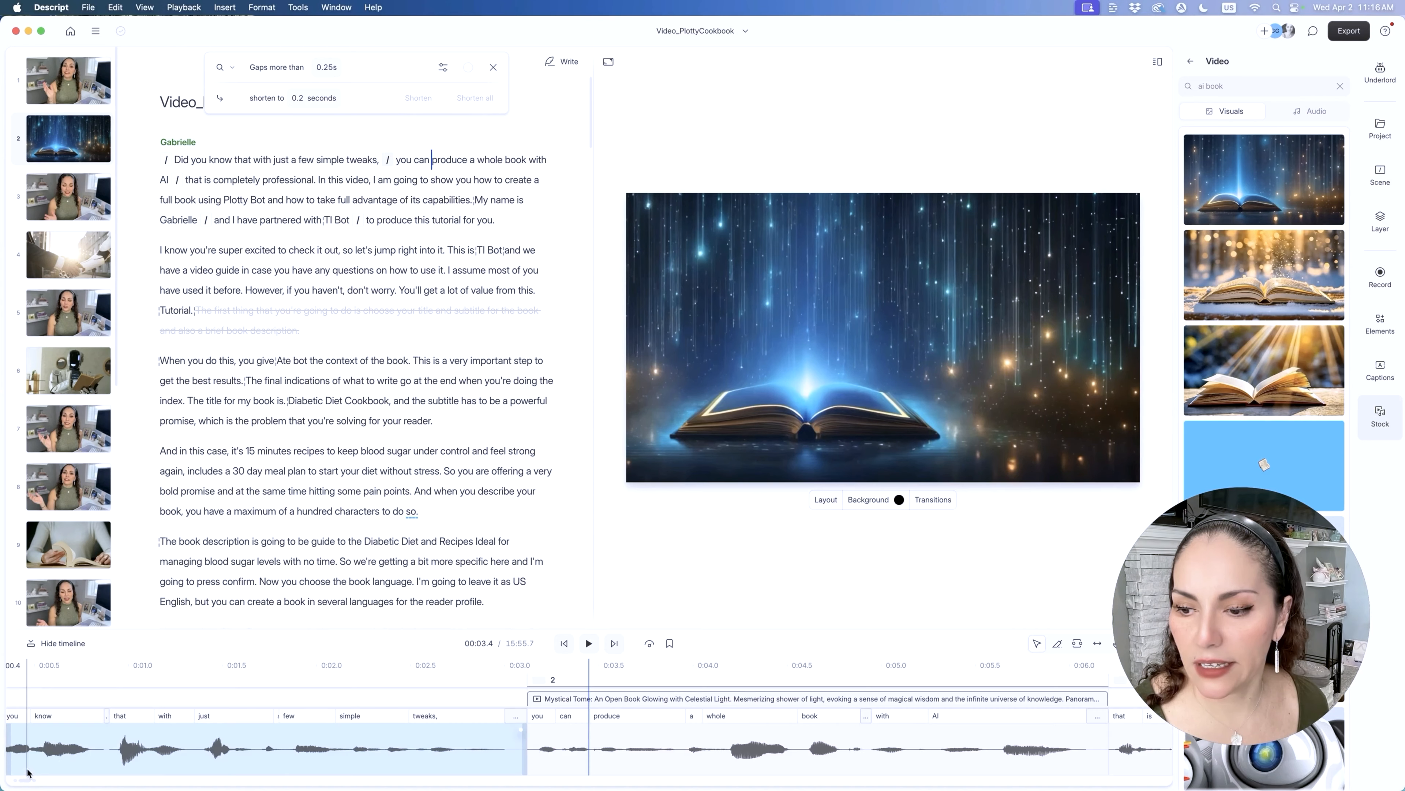
drag(620, 629, 618, 507)
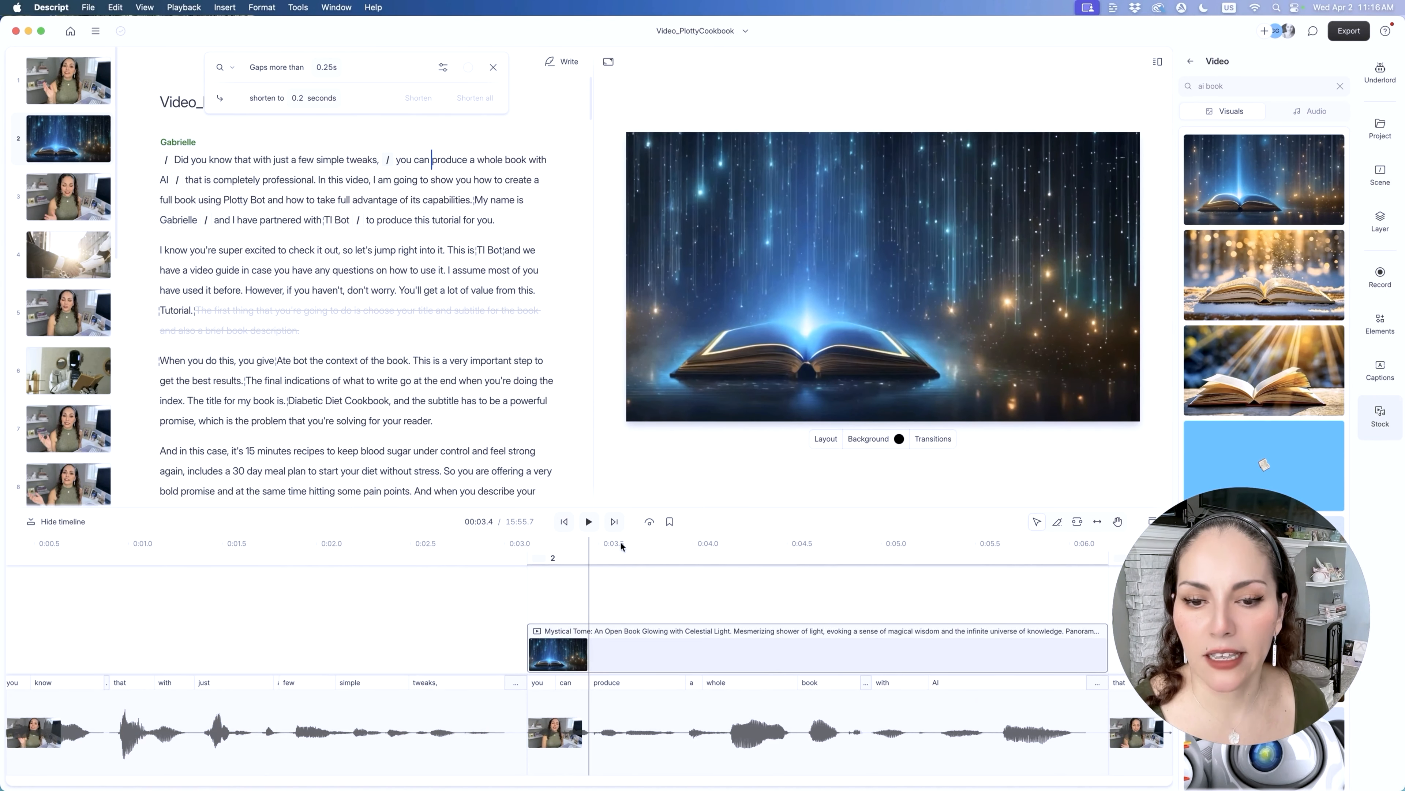
click(626, 665)
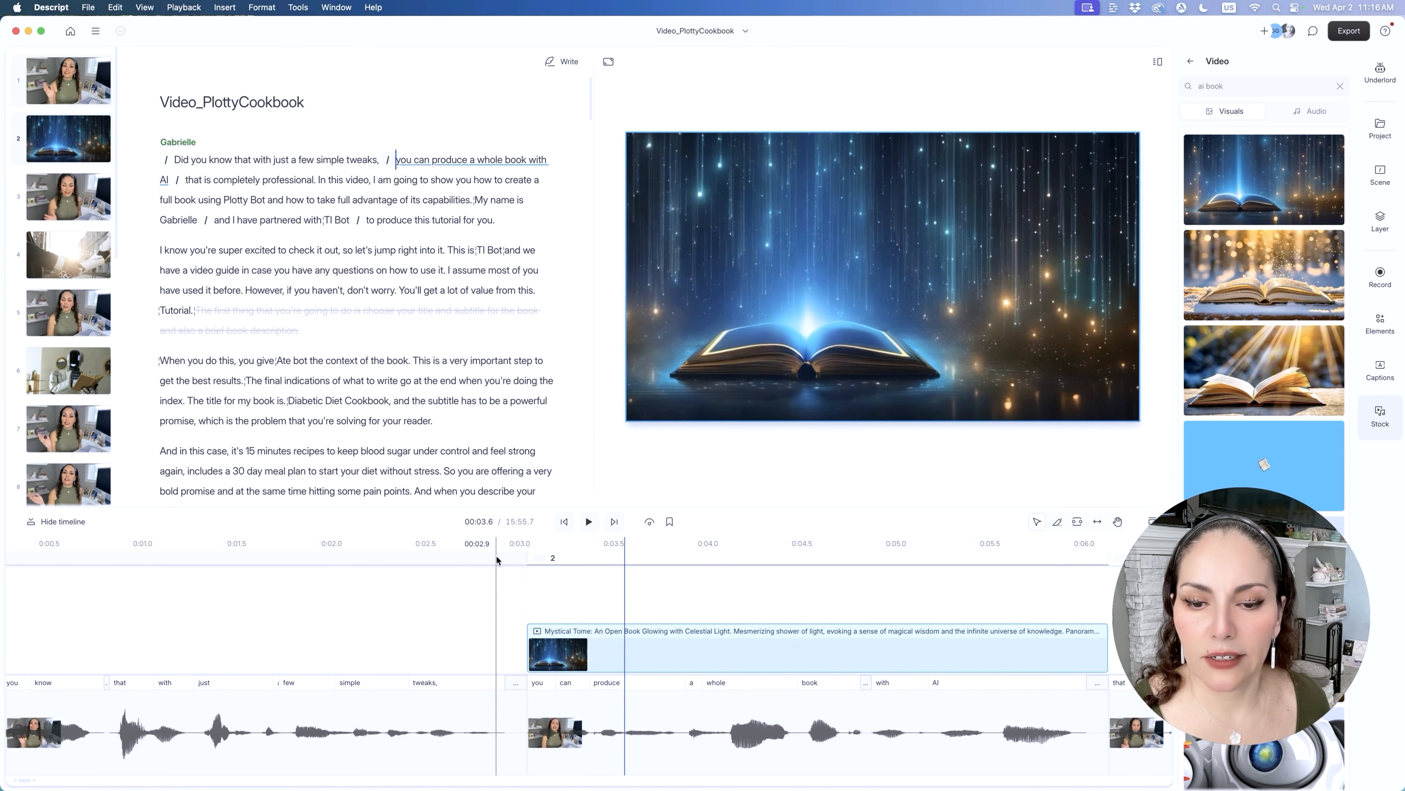
click(509, 558)
drag(511, 560, 539, 558)
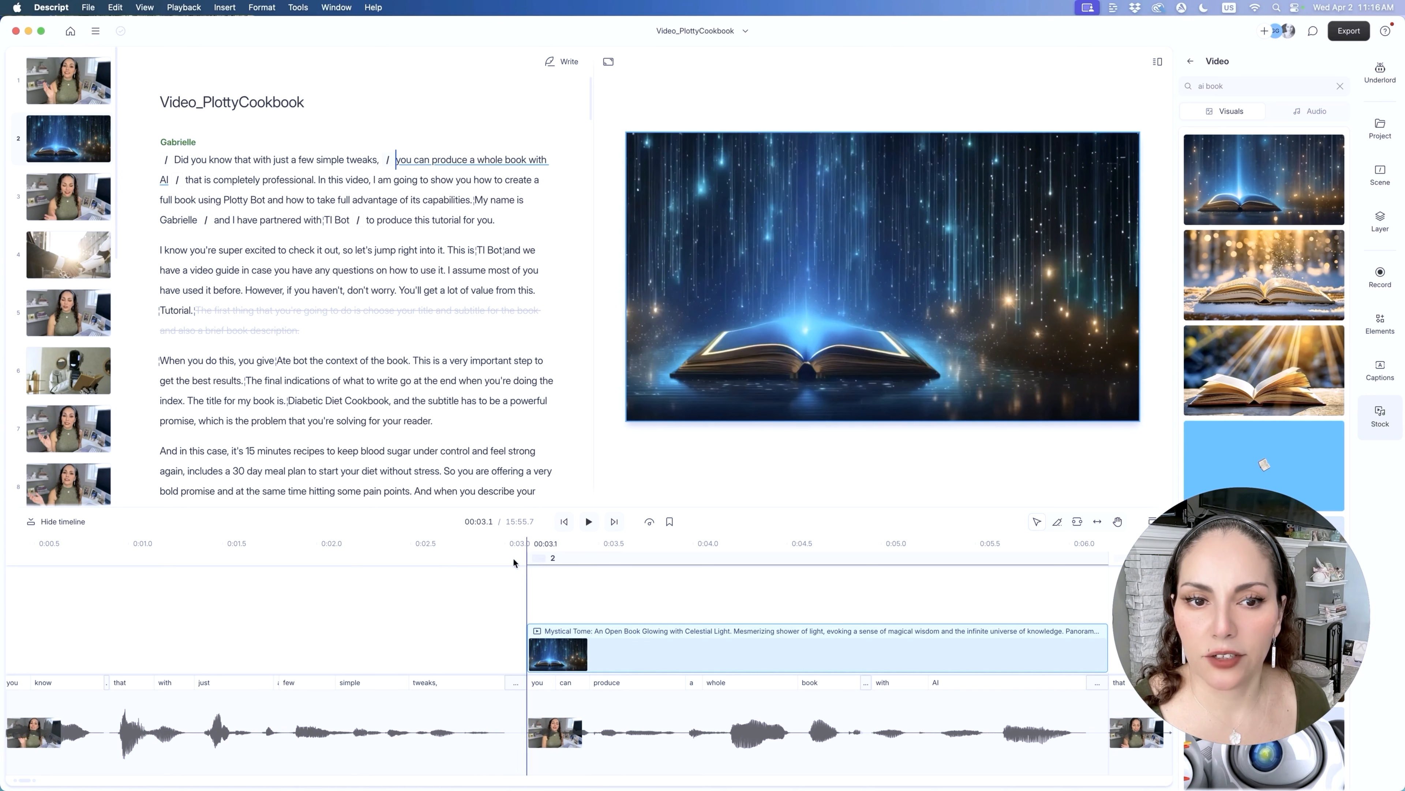
Shift the open-book clip to start slightly before scene 2 and extend its end to that scene's closing boundary.
click(606, 633)
drag(605, 632, 593, 632)
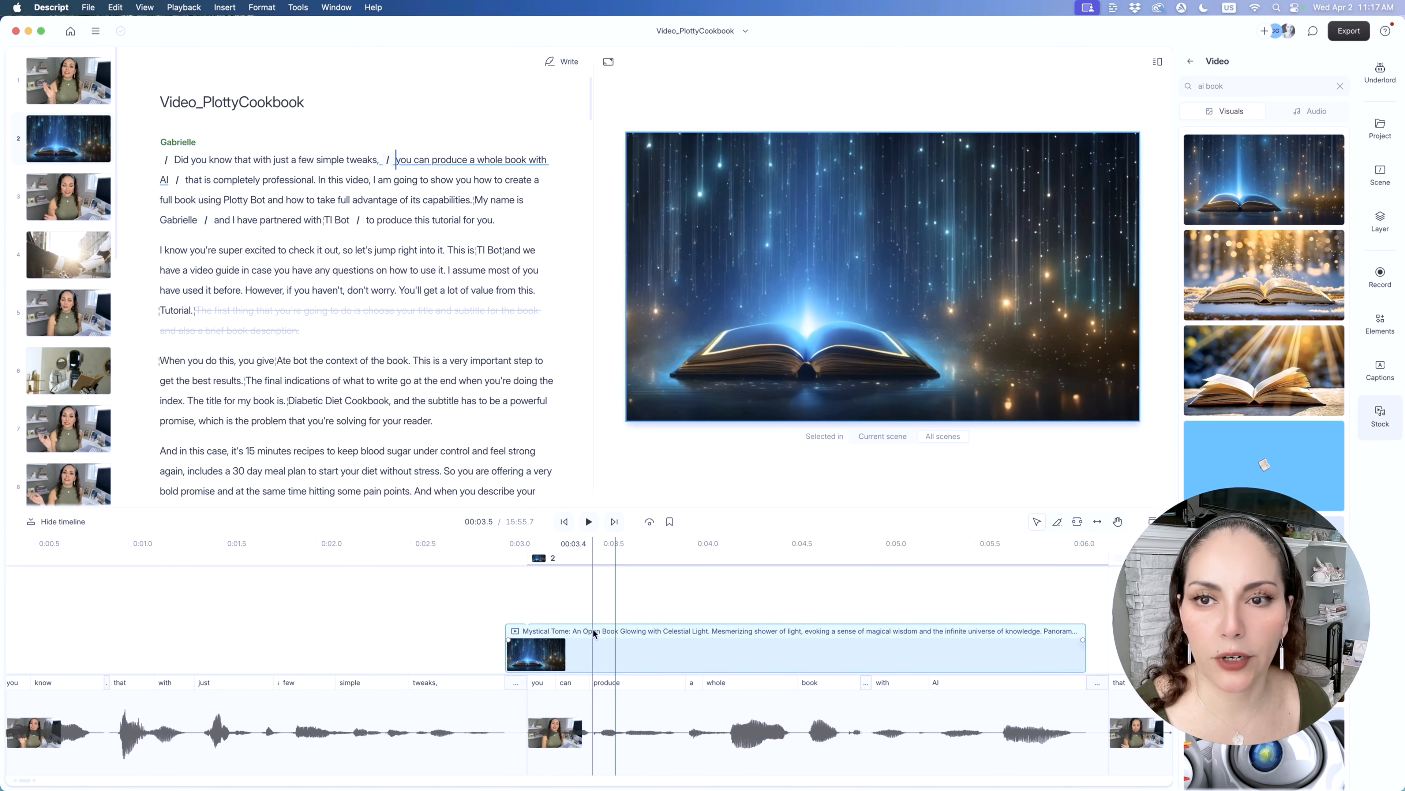
drag(1086, 656, 1107, 655)
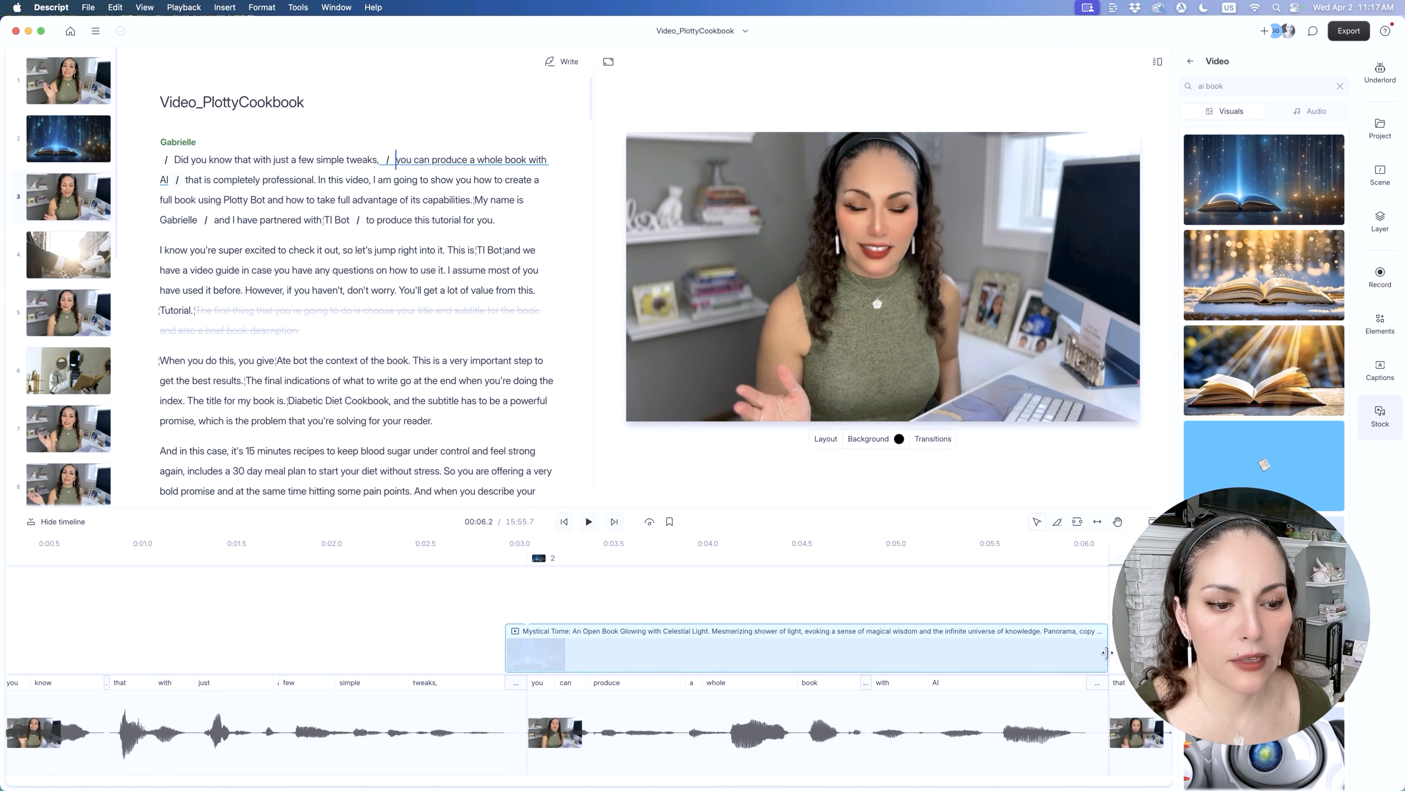
Set the open-book clip's playback speed to 2x and play the video from just before the clip.
click(743, 656)
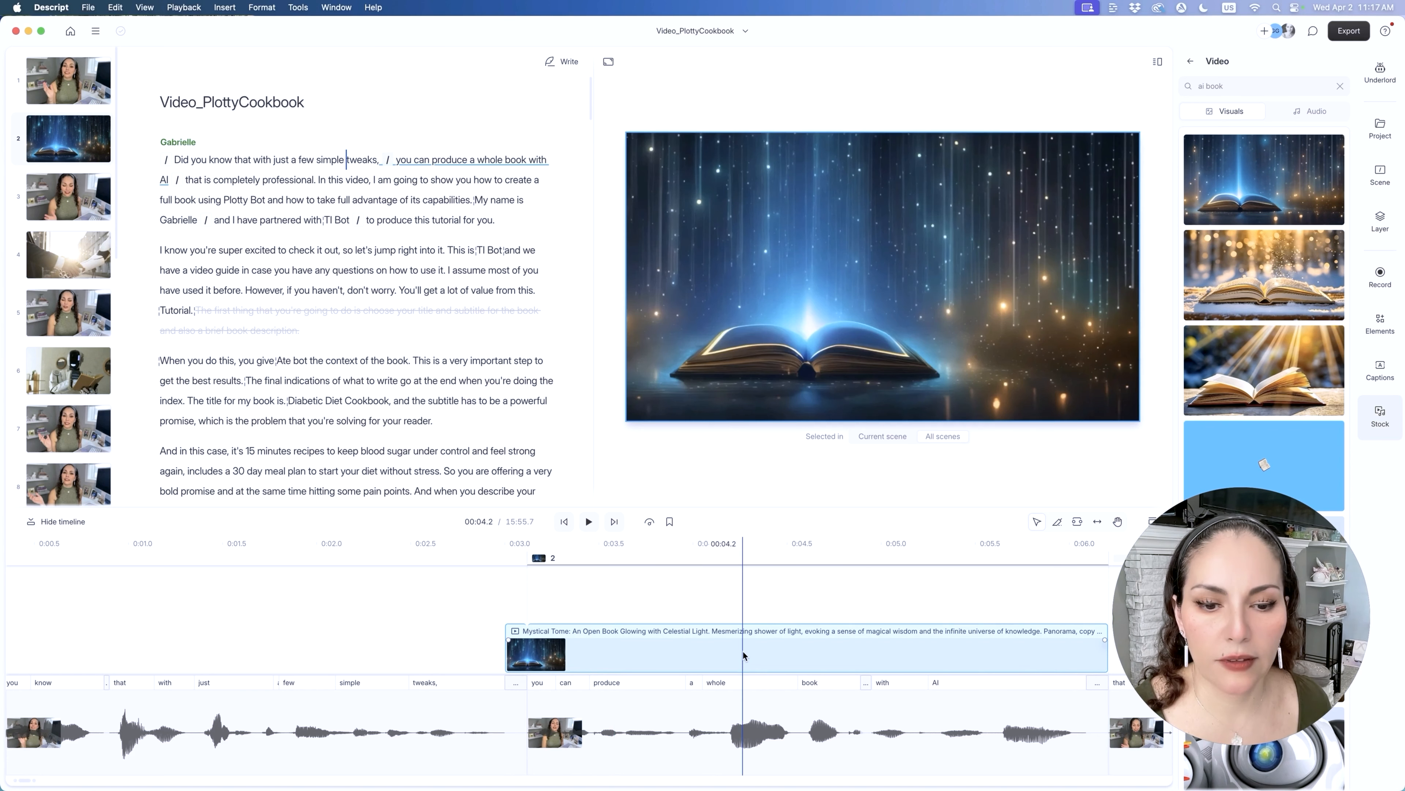
click(1380, 221)
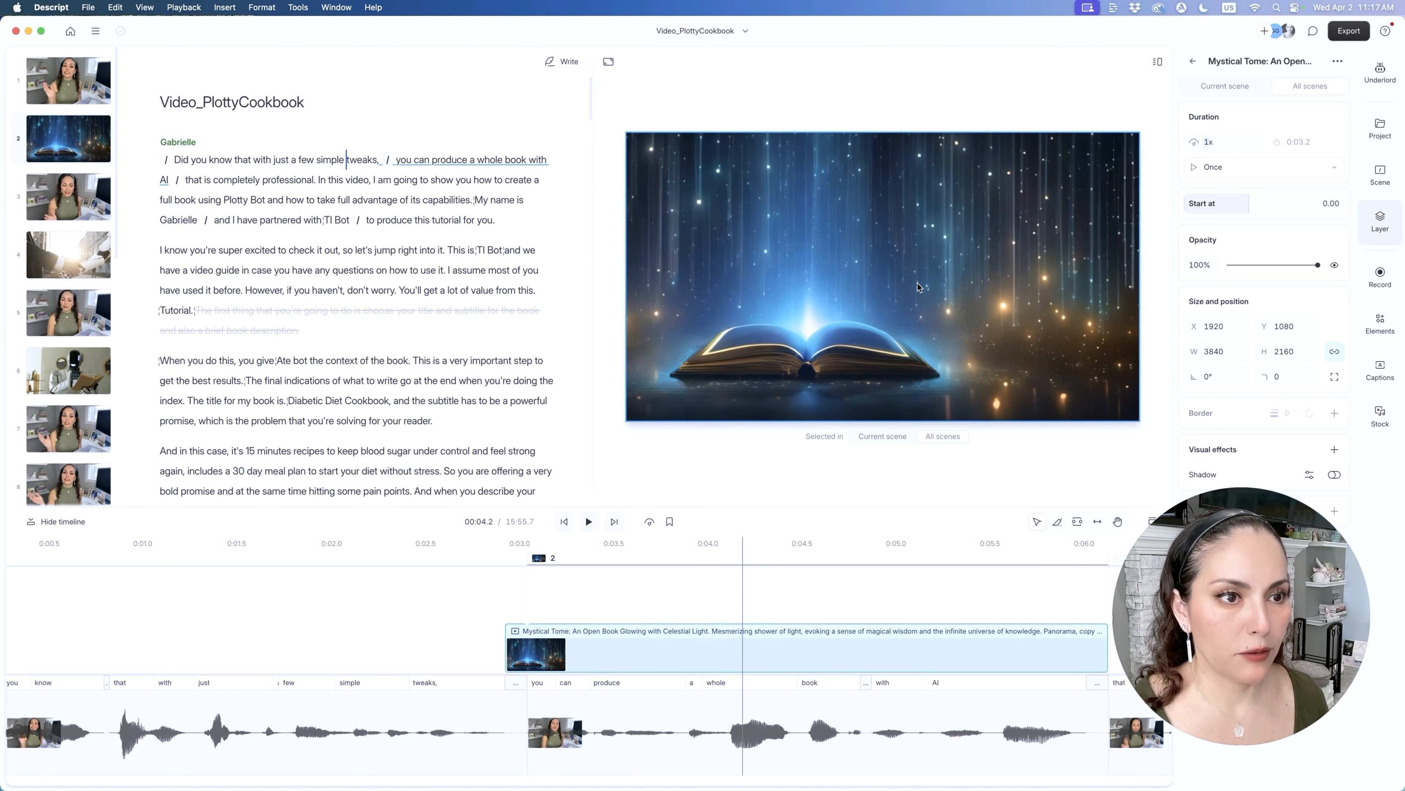
text(2)
key(Return)
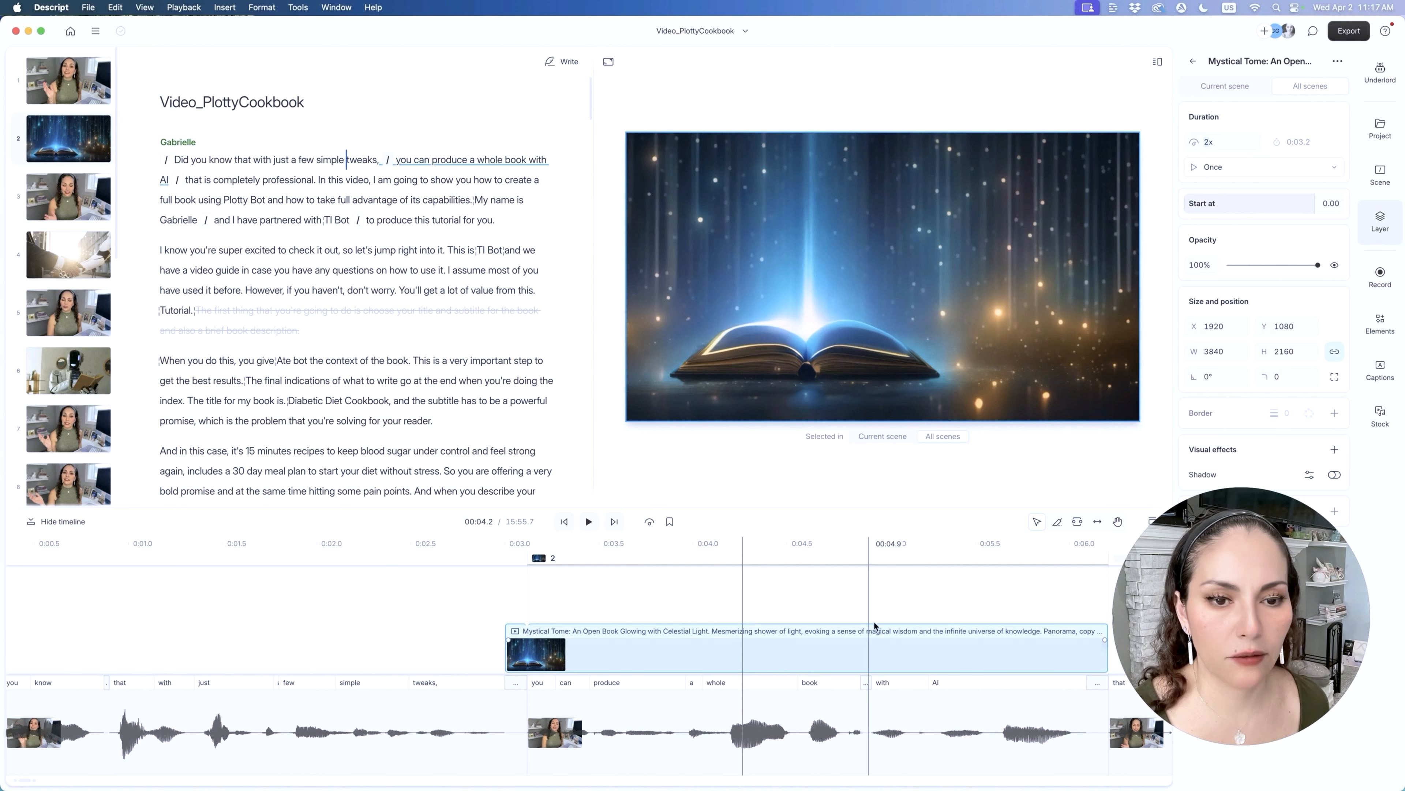
click(486, 561)
key(space)
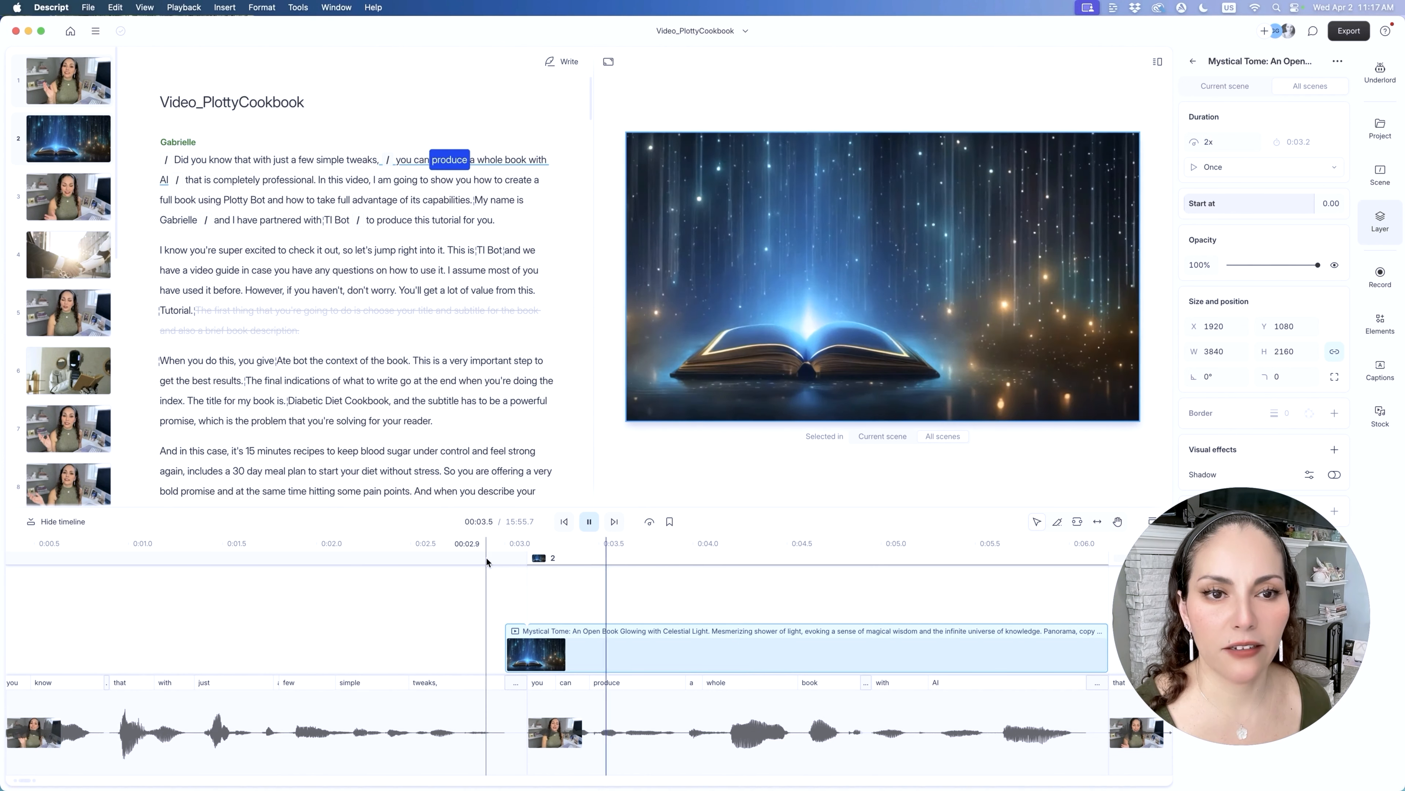
key(space)
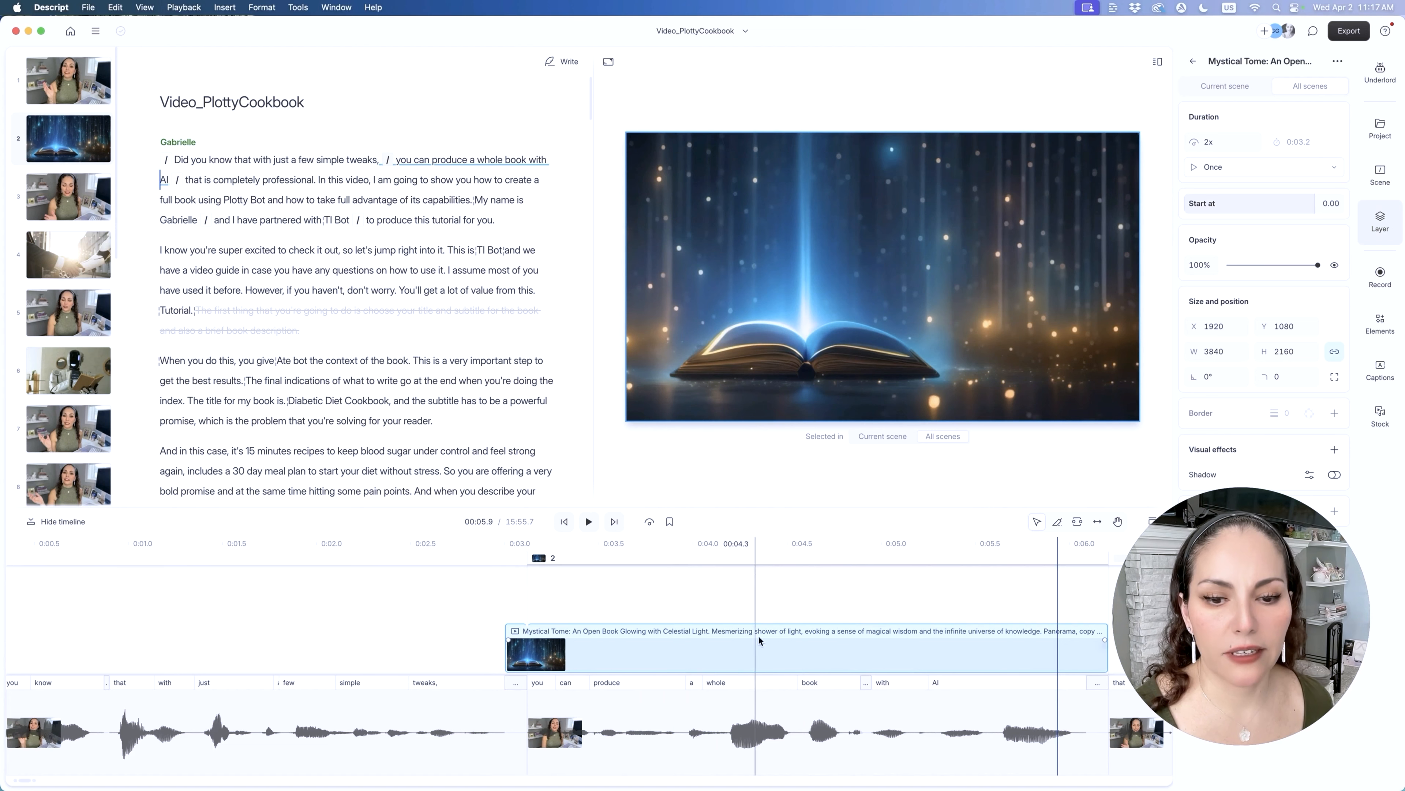
Set the open-book clip's speed to 3x and move the clip back so it starts with scene 2.
click(768, 647)
click(1222, 145)
text(3)
key(Return)
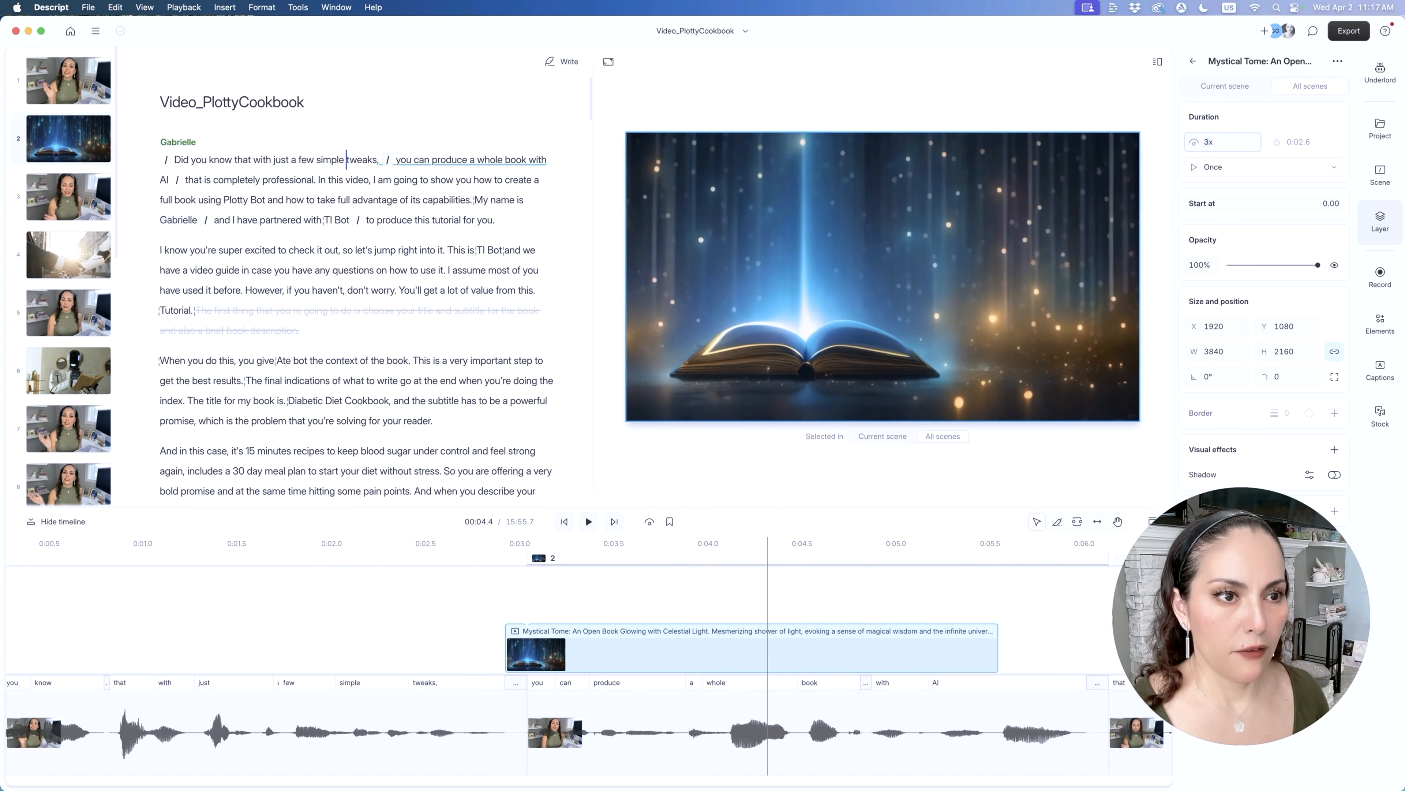
click(998, 645)
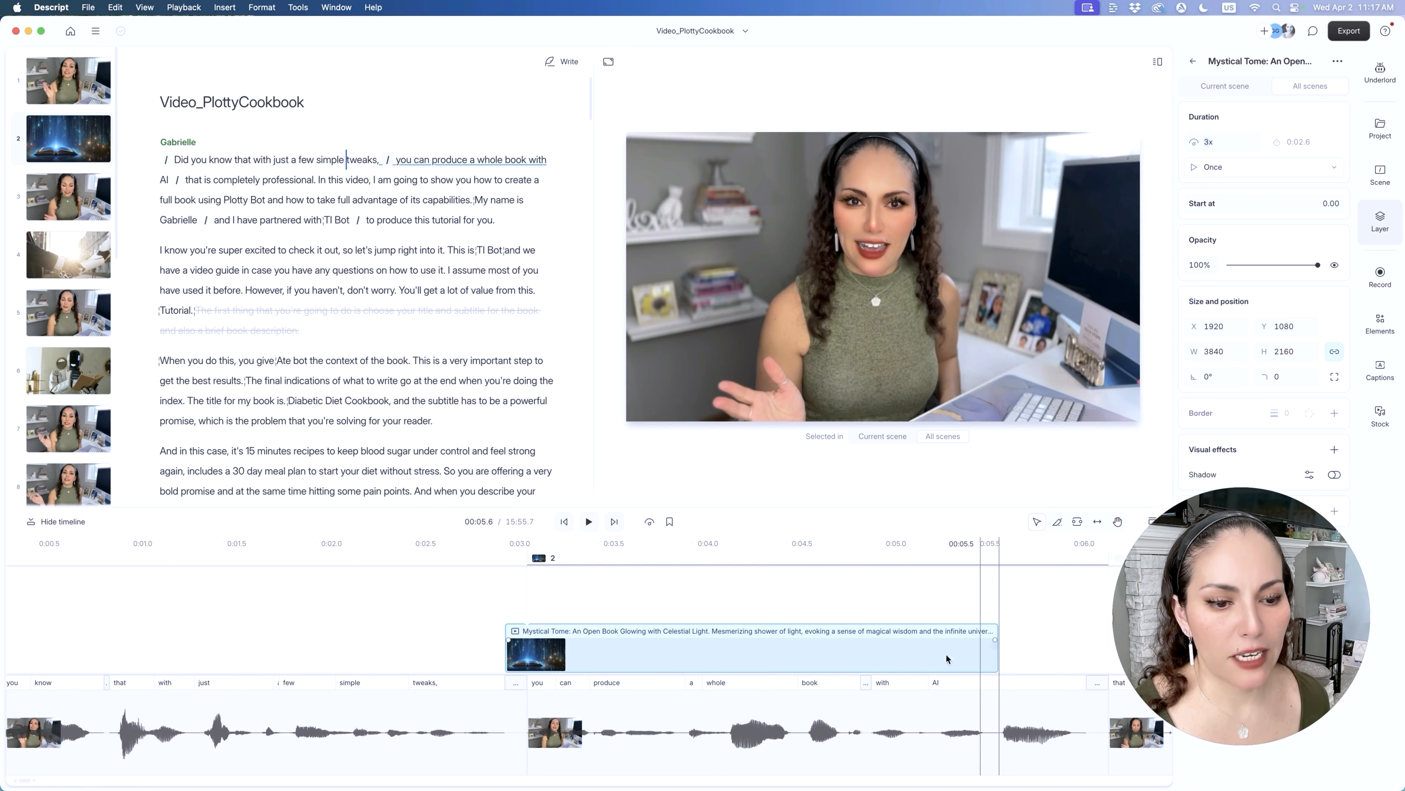
drag(803, 654, 825, 654)
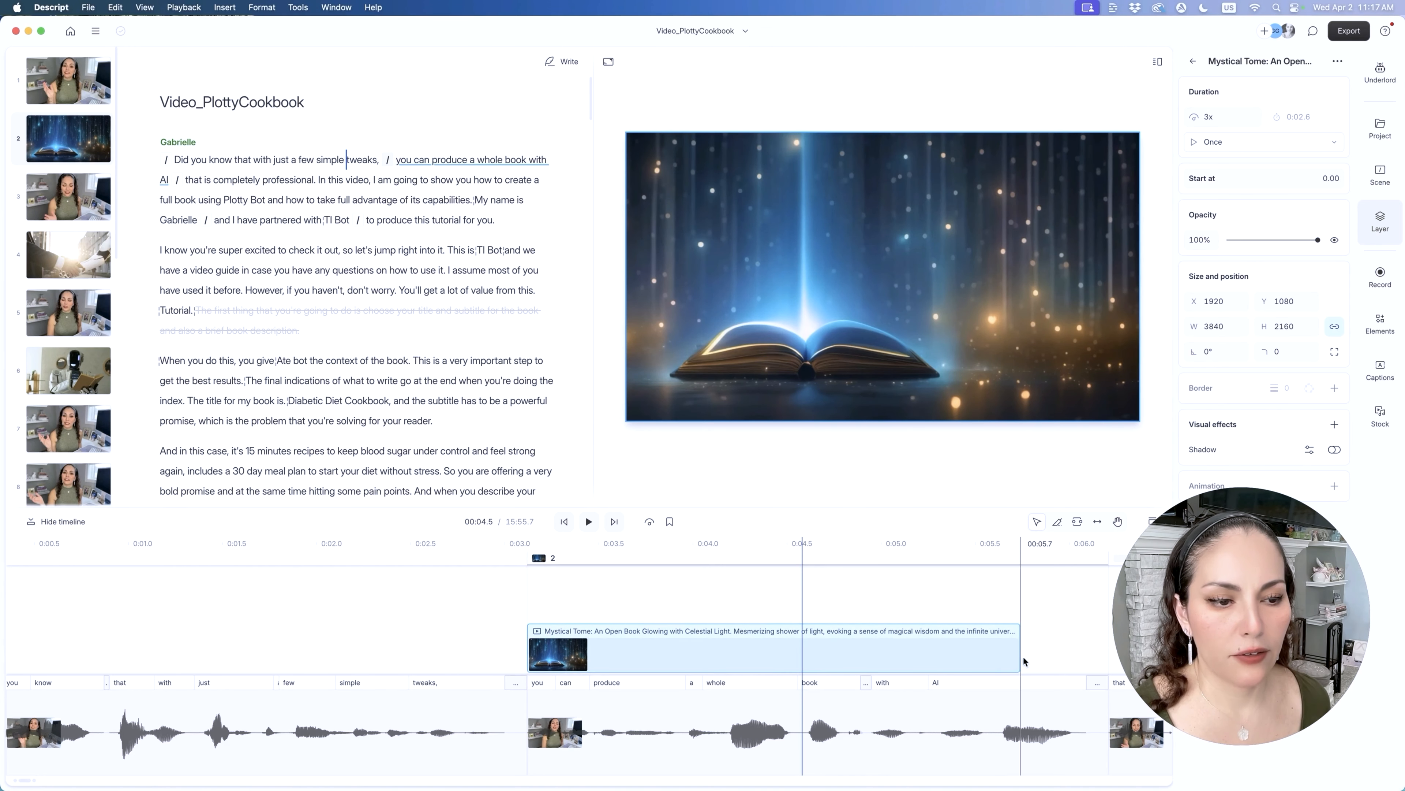
Set the open-book clip's speed to 2.5x and play the video from just before scene 2.
click(975, 654)
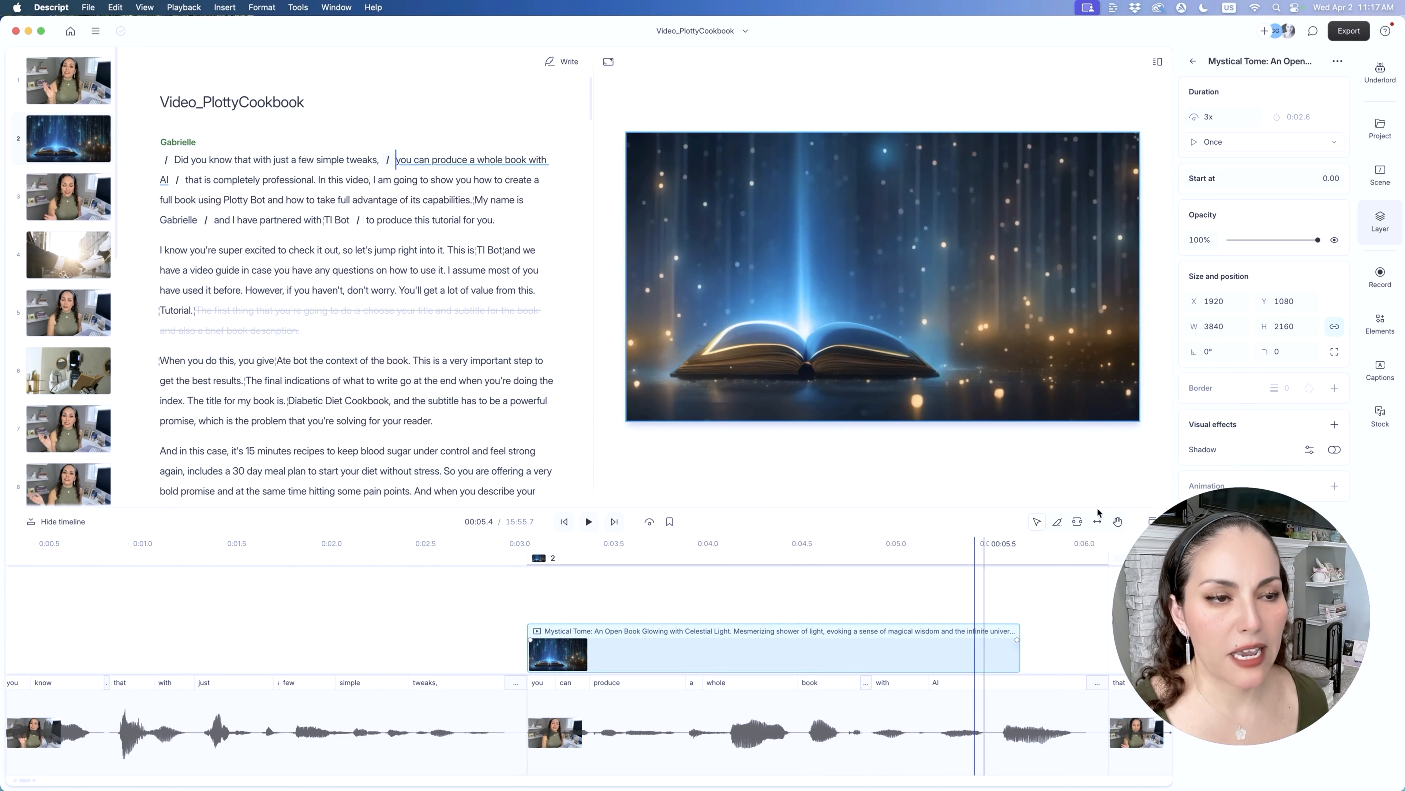
click(1218, 115)
text(2.5)
key(Return)
click(506, 558)
key(space)
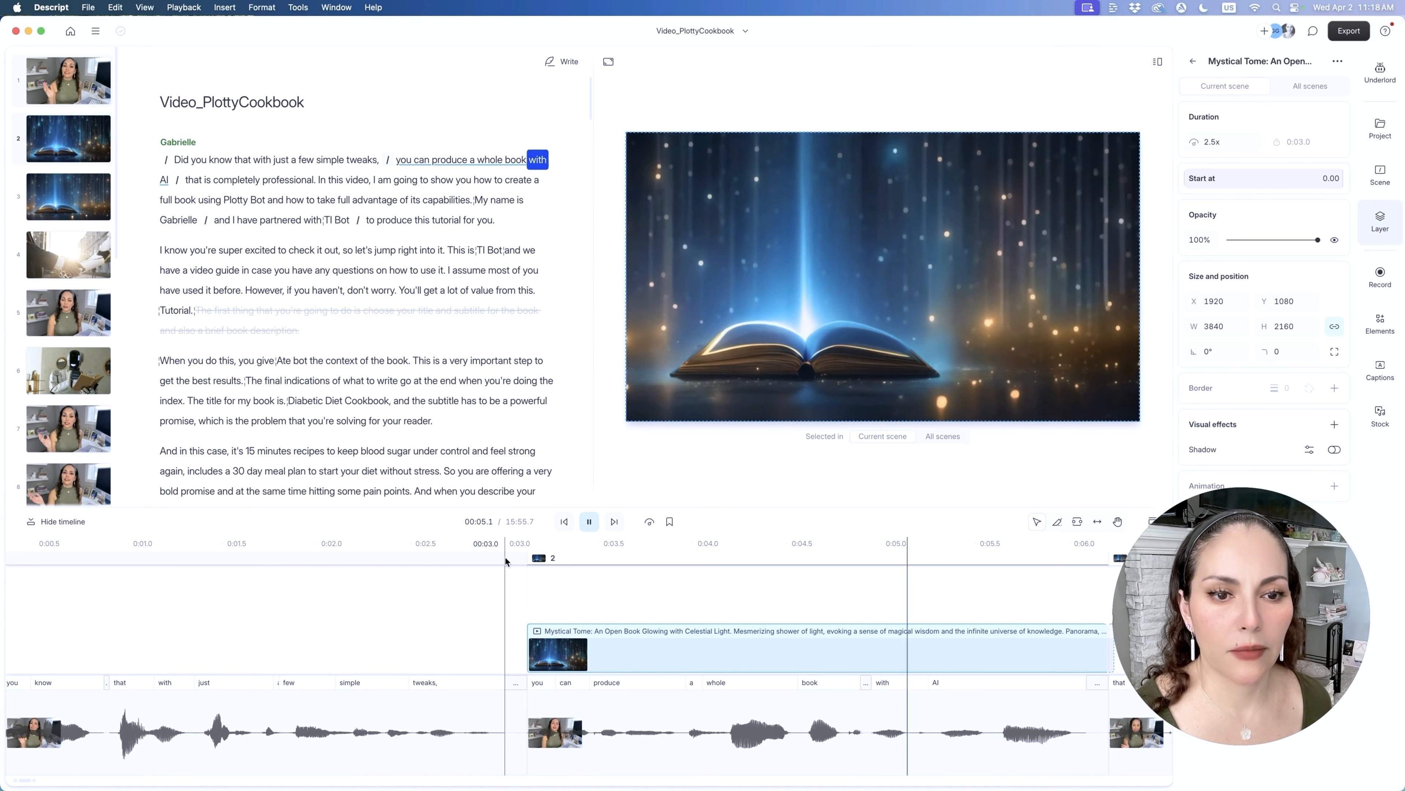
key(space)
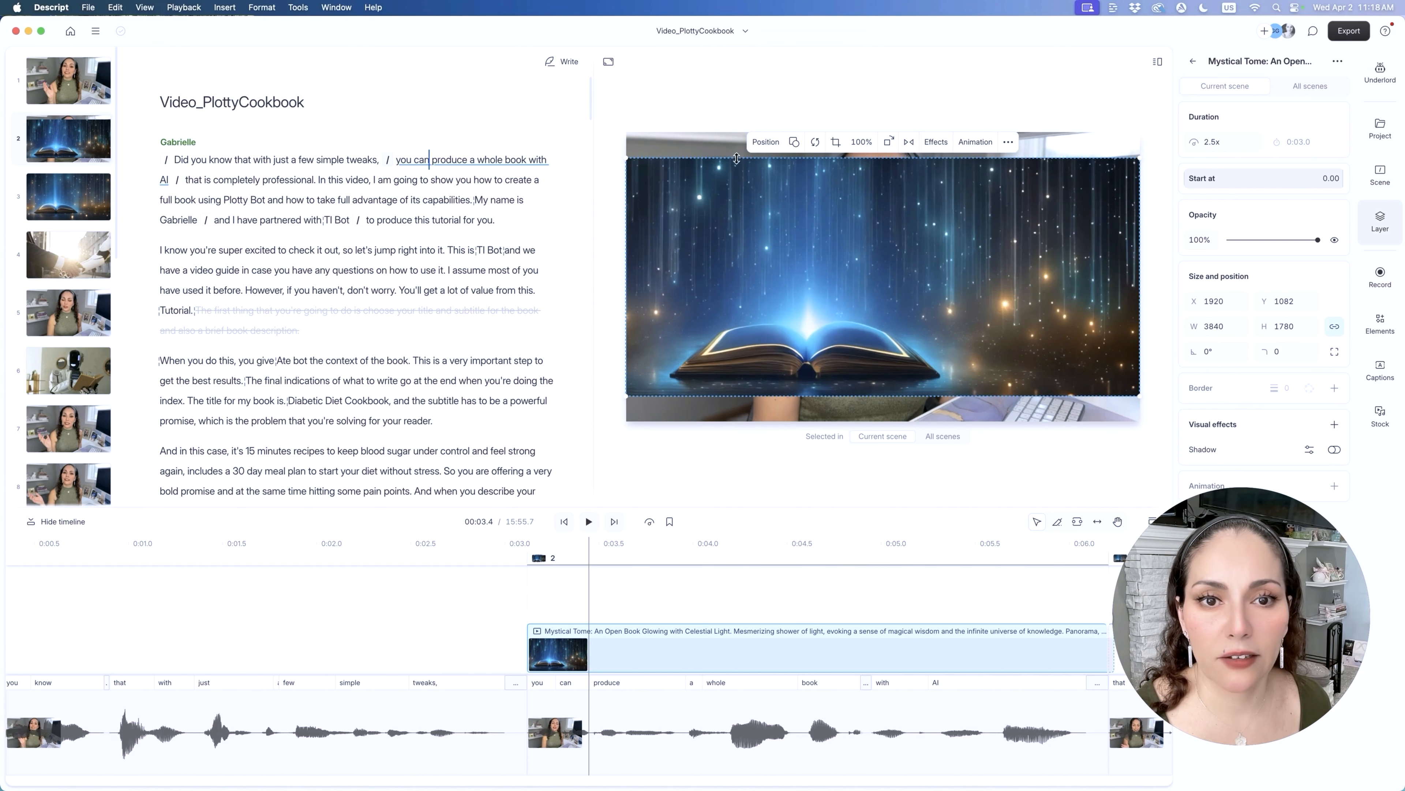
Stretch the open-book clip's upper and lower edges in the preview so it fills the whole frame.
drag(737, 158, 731, 133)
drag(753, 394, 751, 422)
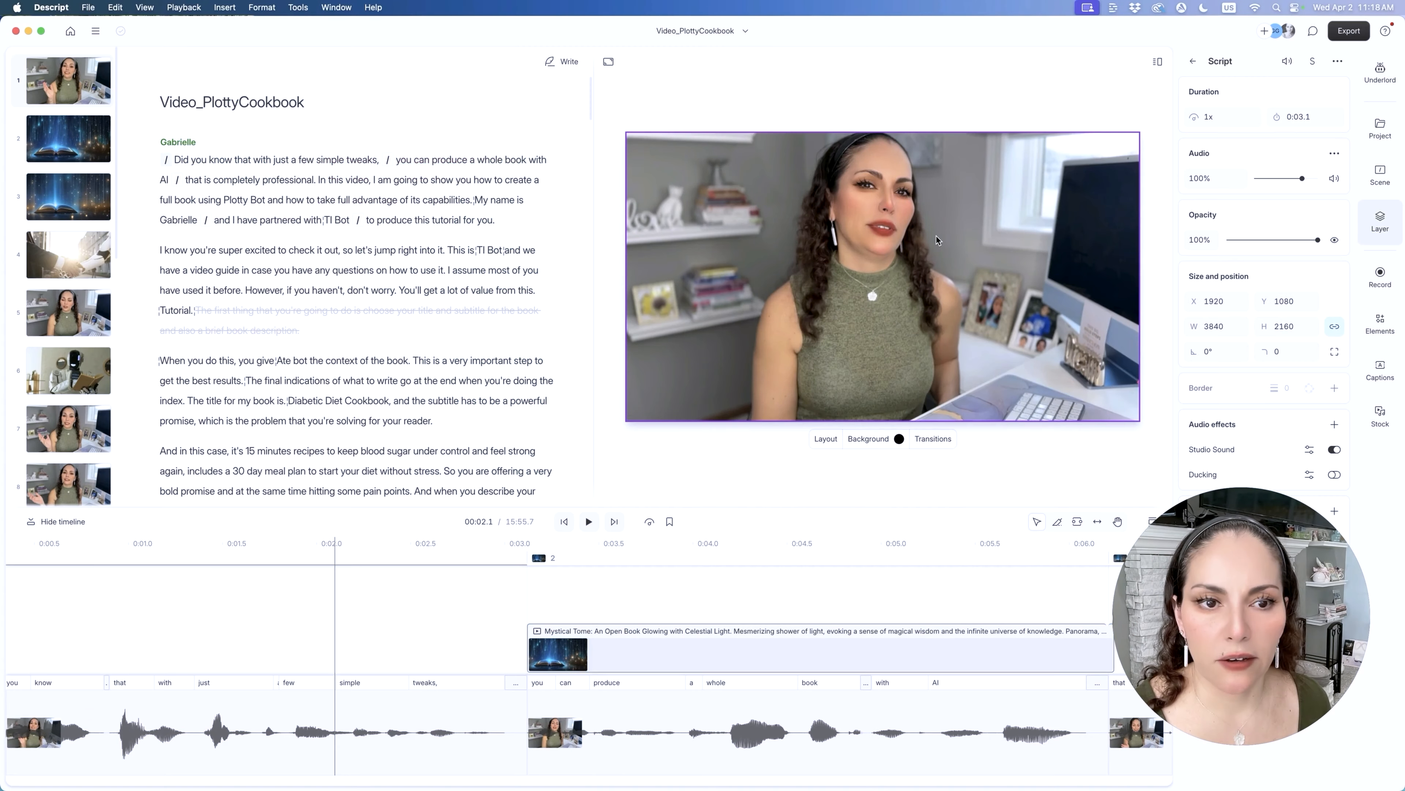
Enlarge the speaker's video in scene 1 to 4461 × 2509 at X 1957, Y 1255 and zoom its content to 110%.
click(936, 235)
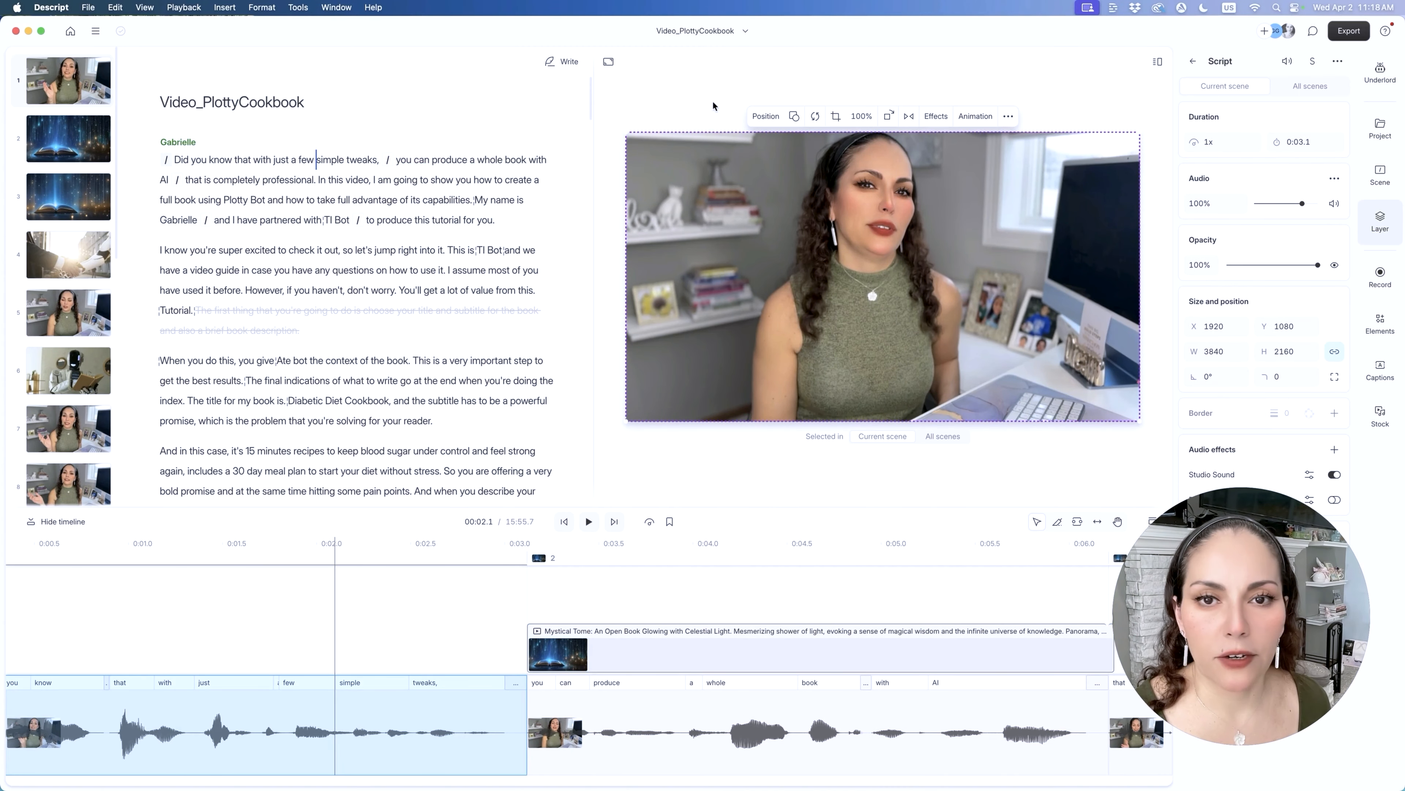
drag(625, 132, 594, 112)
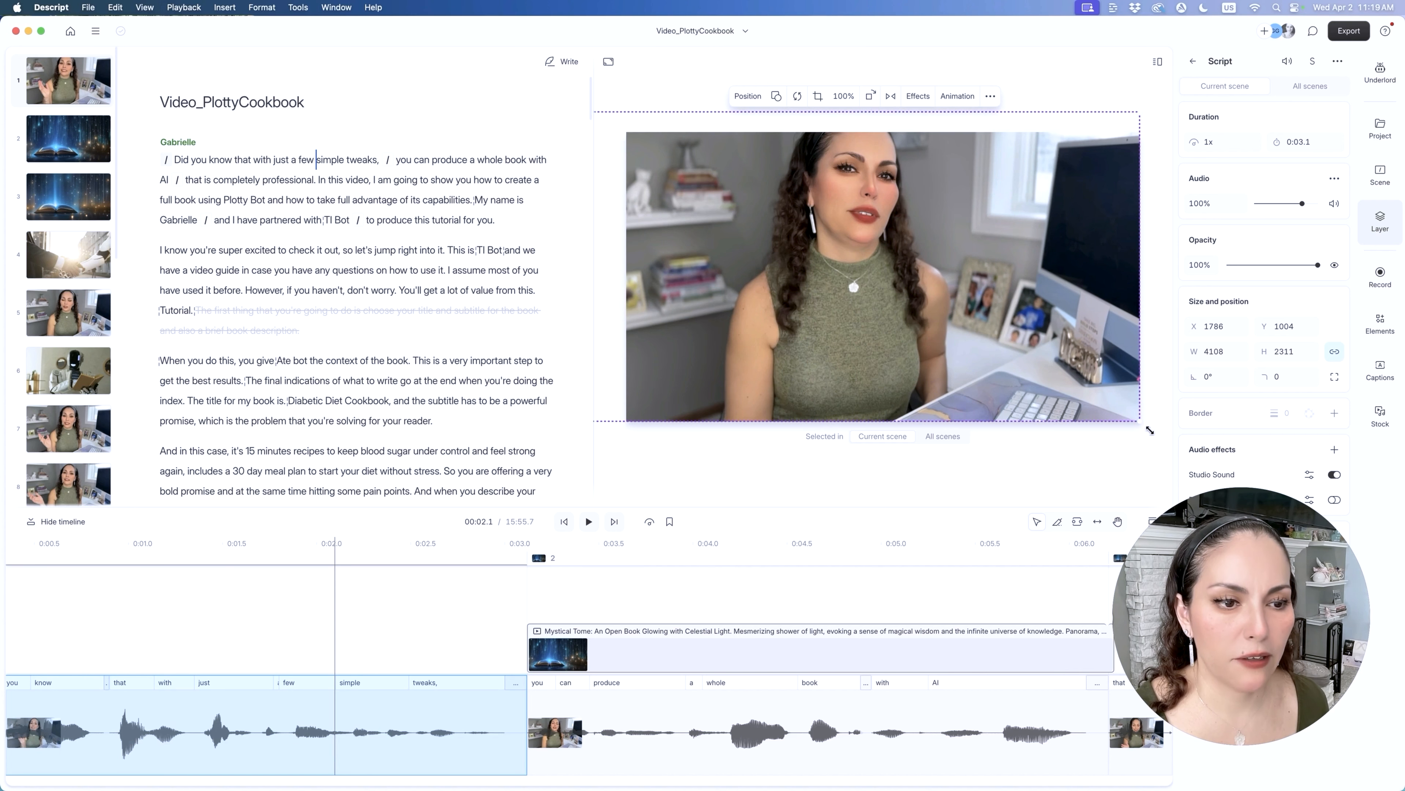
drag(1150, 430, 1181, 452)
drag(738, 159, 738, 180)
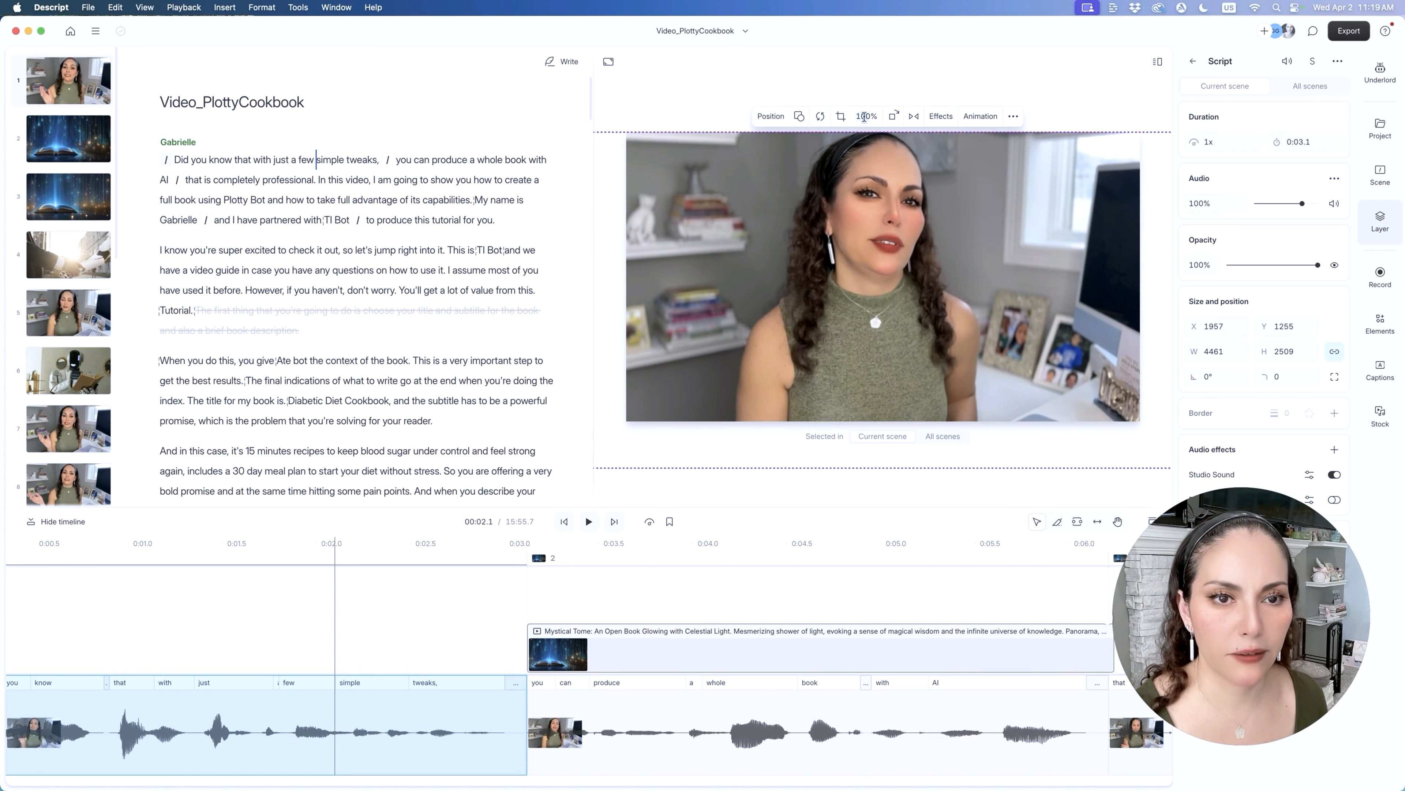
click(865, 116)
scroll(916, 227, up, 2)
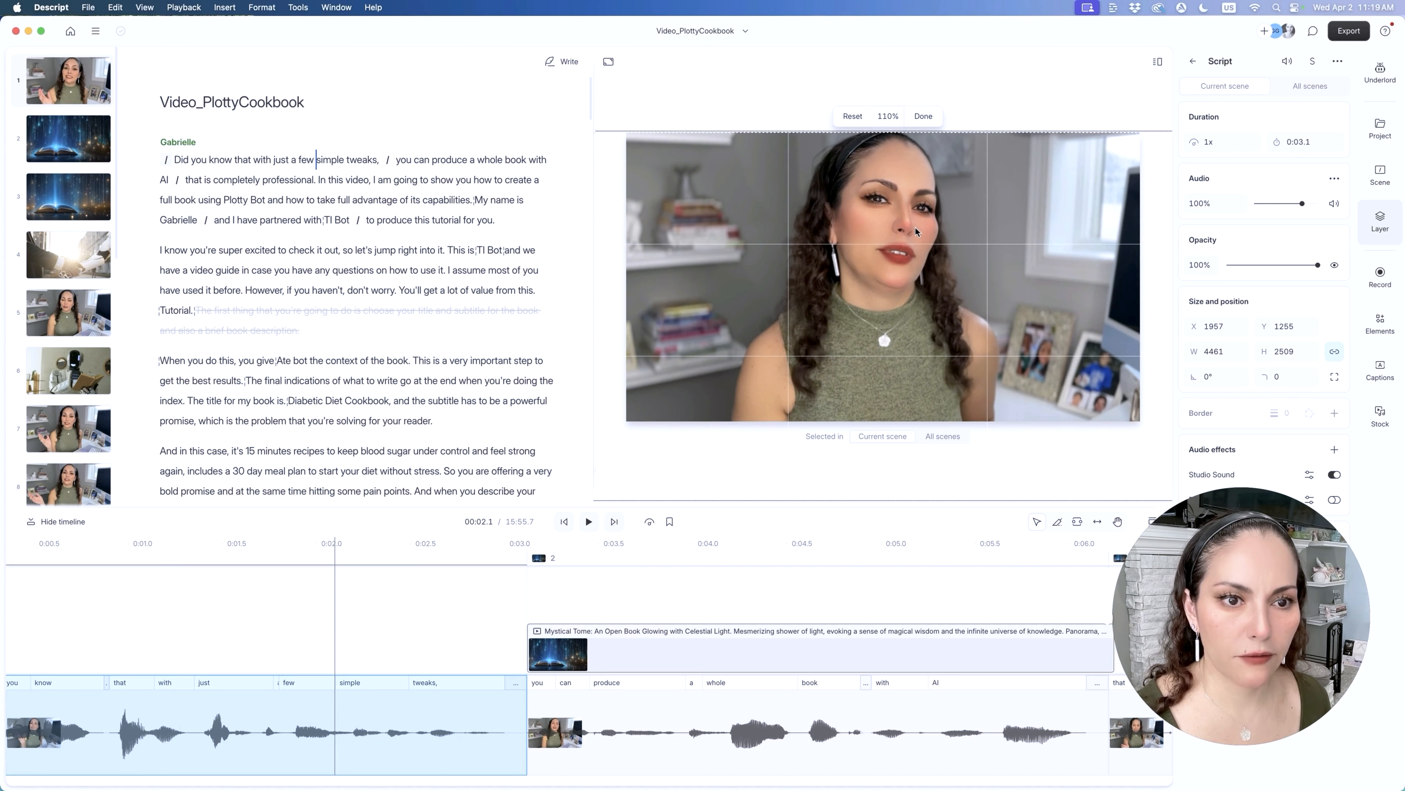
Compare the zoomed framing of scene 1 with the framing at "professional" in scene 3 and at the "I know you're super excited" paragraph.
click(275, 159)
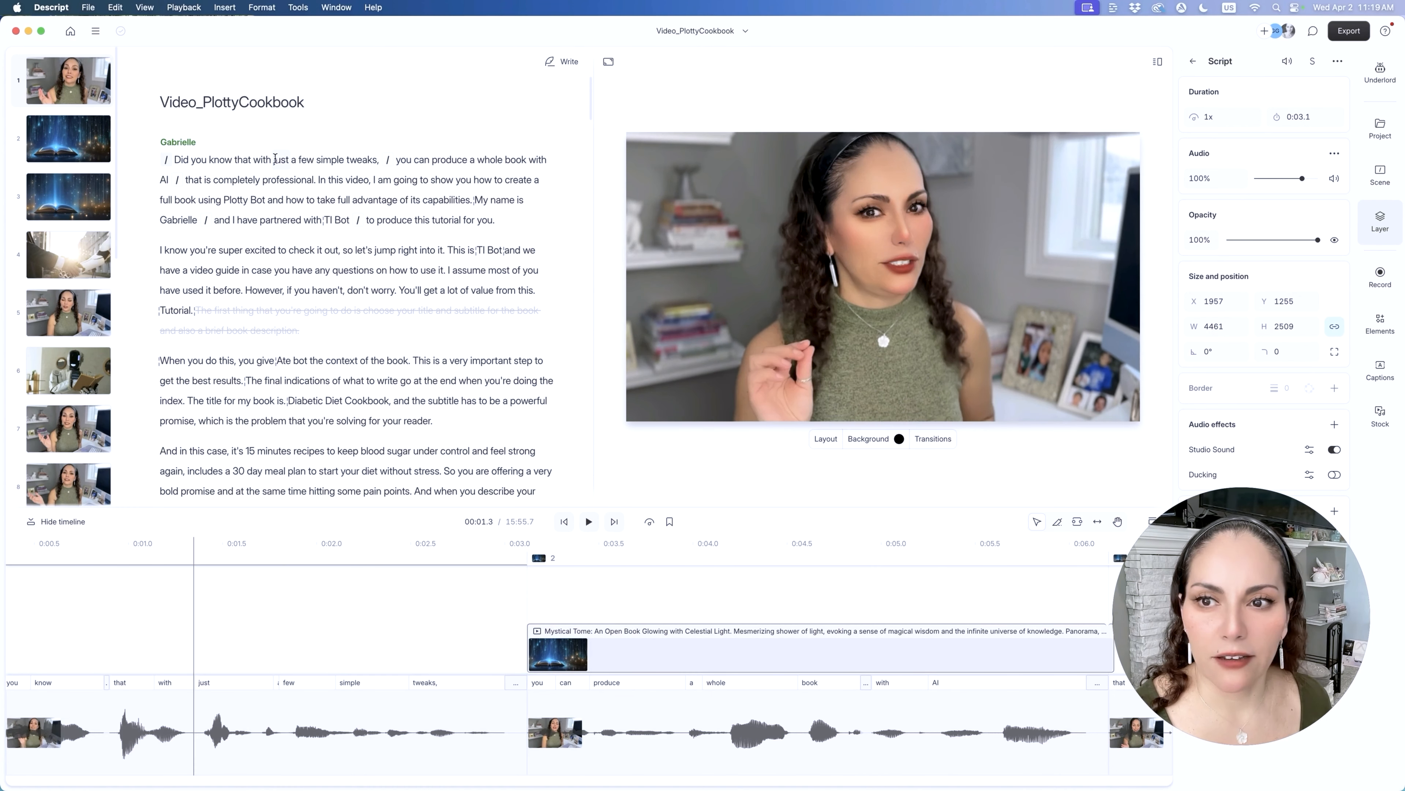
click(291, 182)
click(291, 159)
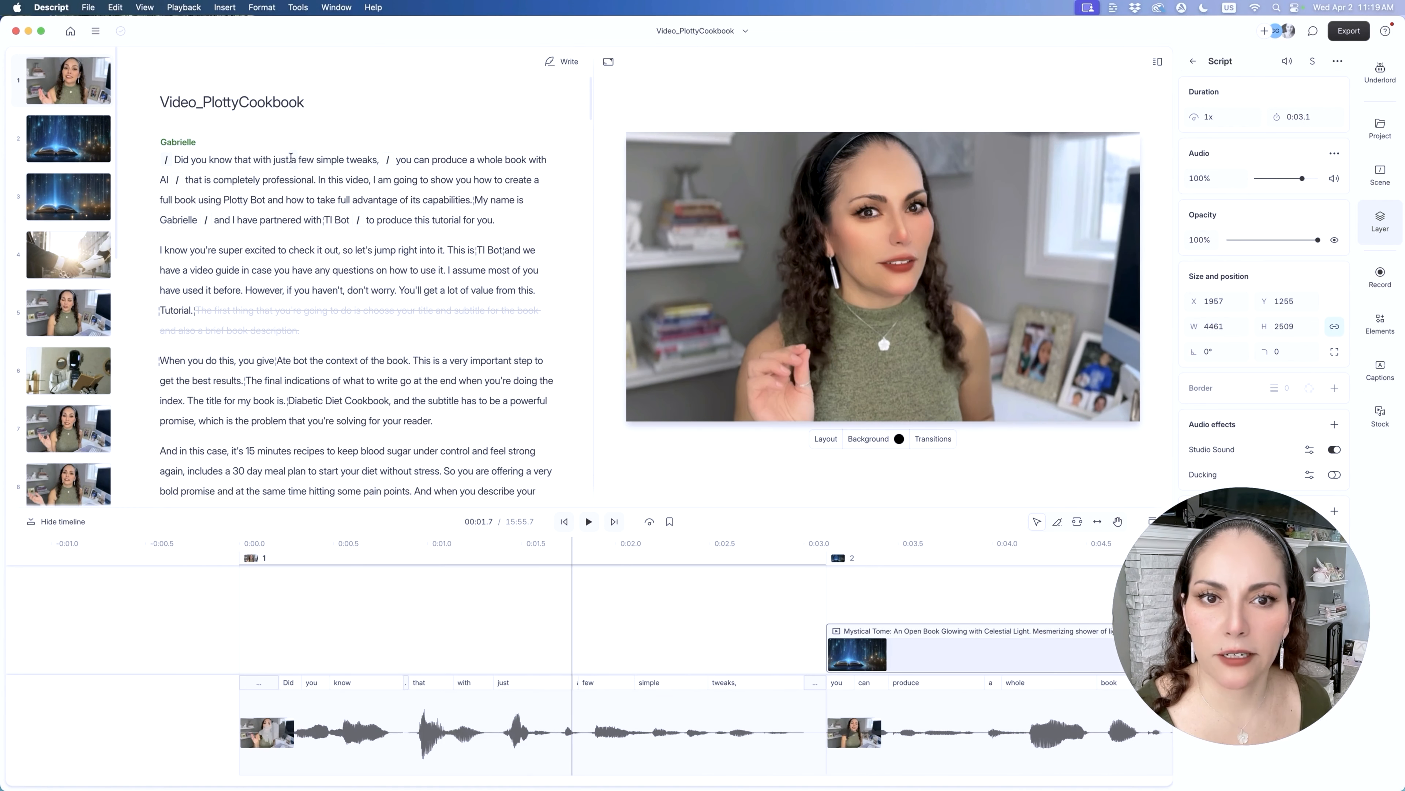
click(292, 182)
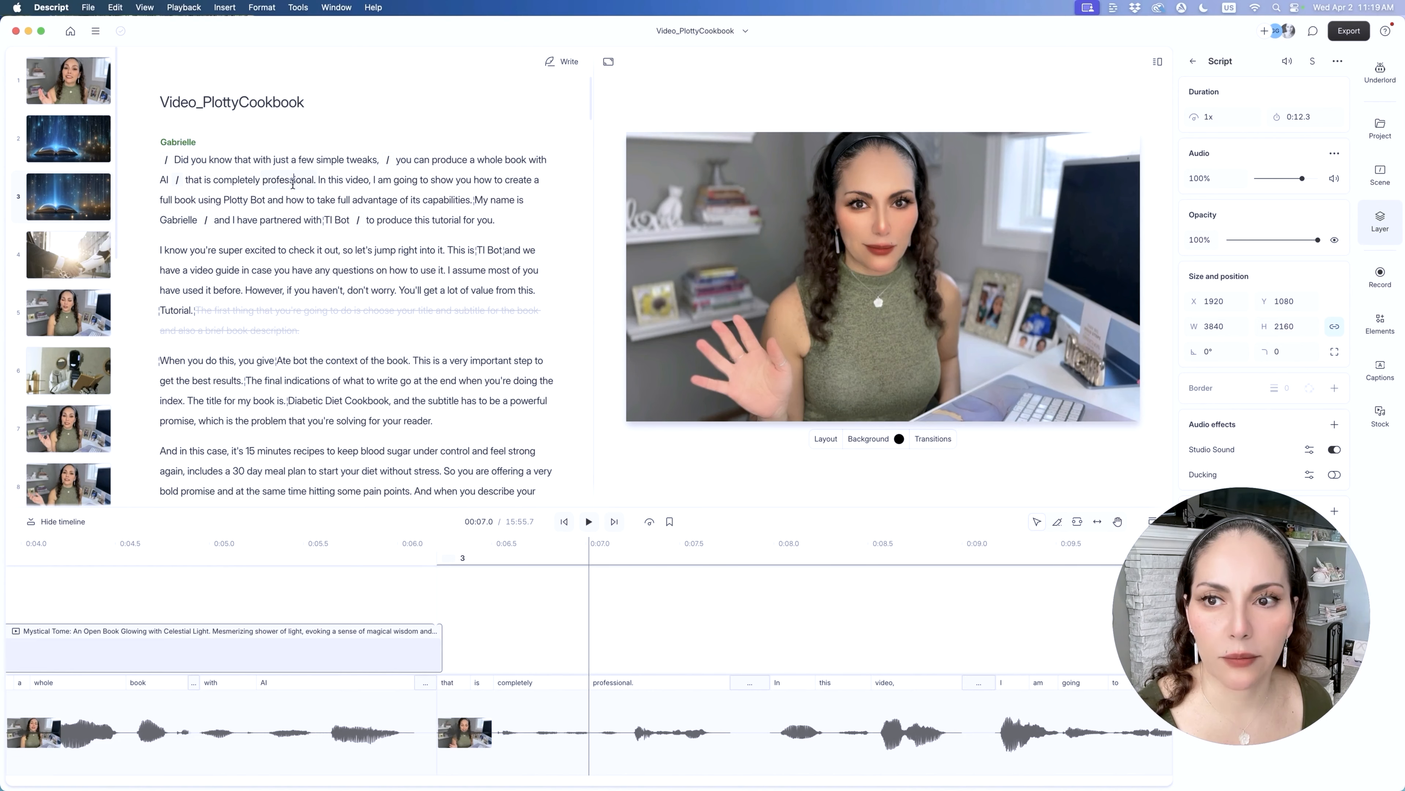
click(292, 159)
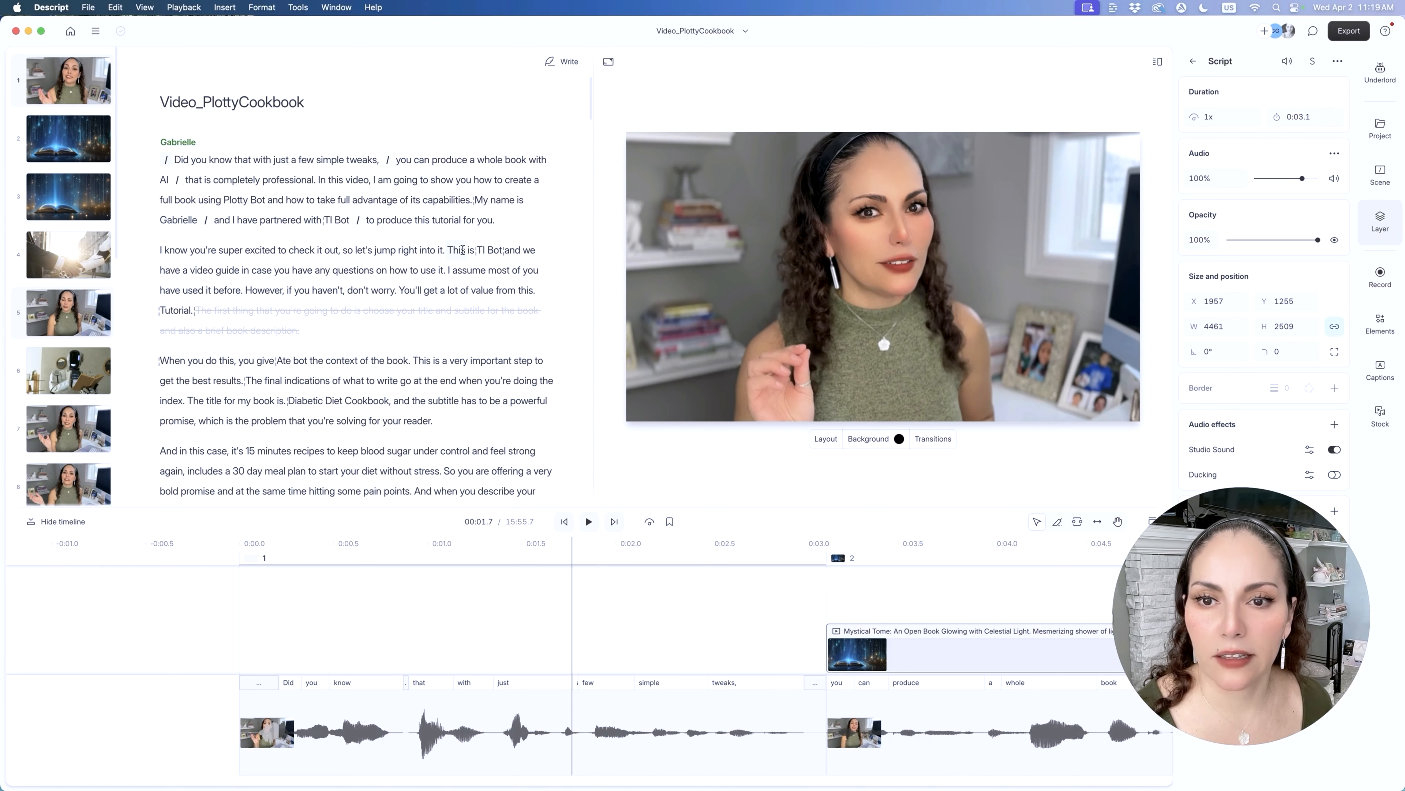
click(225, 252)
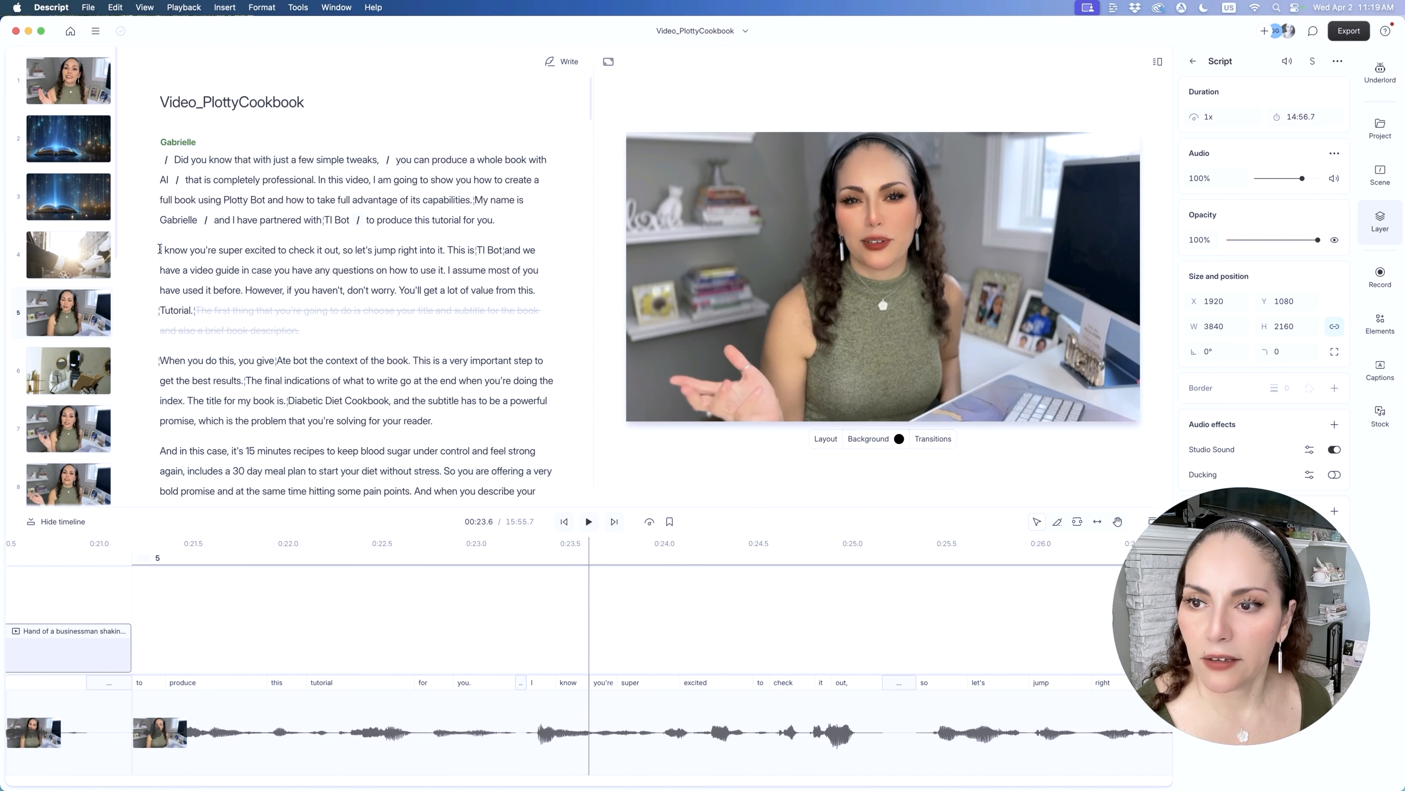
Add scene breaks before "I know you're super excited" and before "so let's jump right into it" in the second paragraph.
click(160, 250)
text(/)
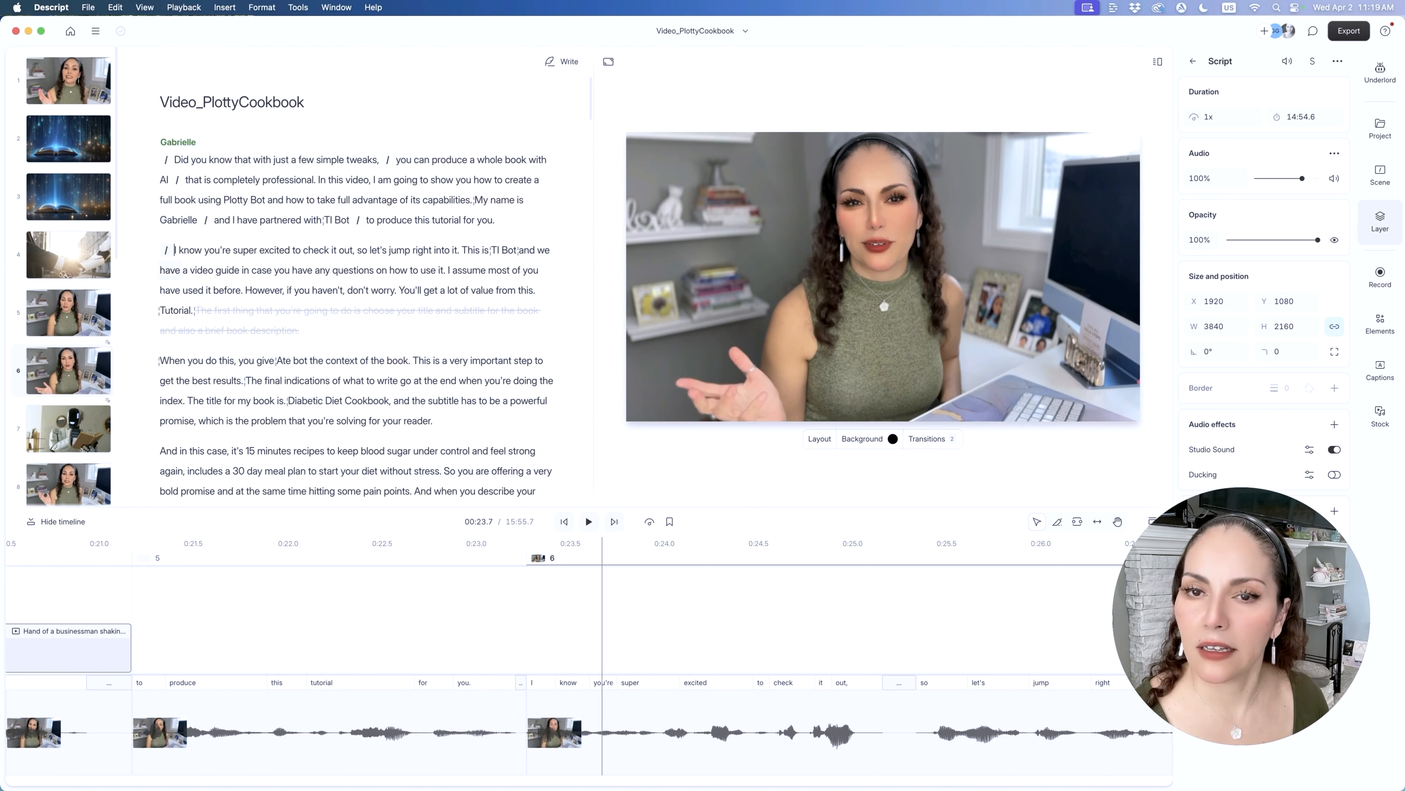
click(380, 278)
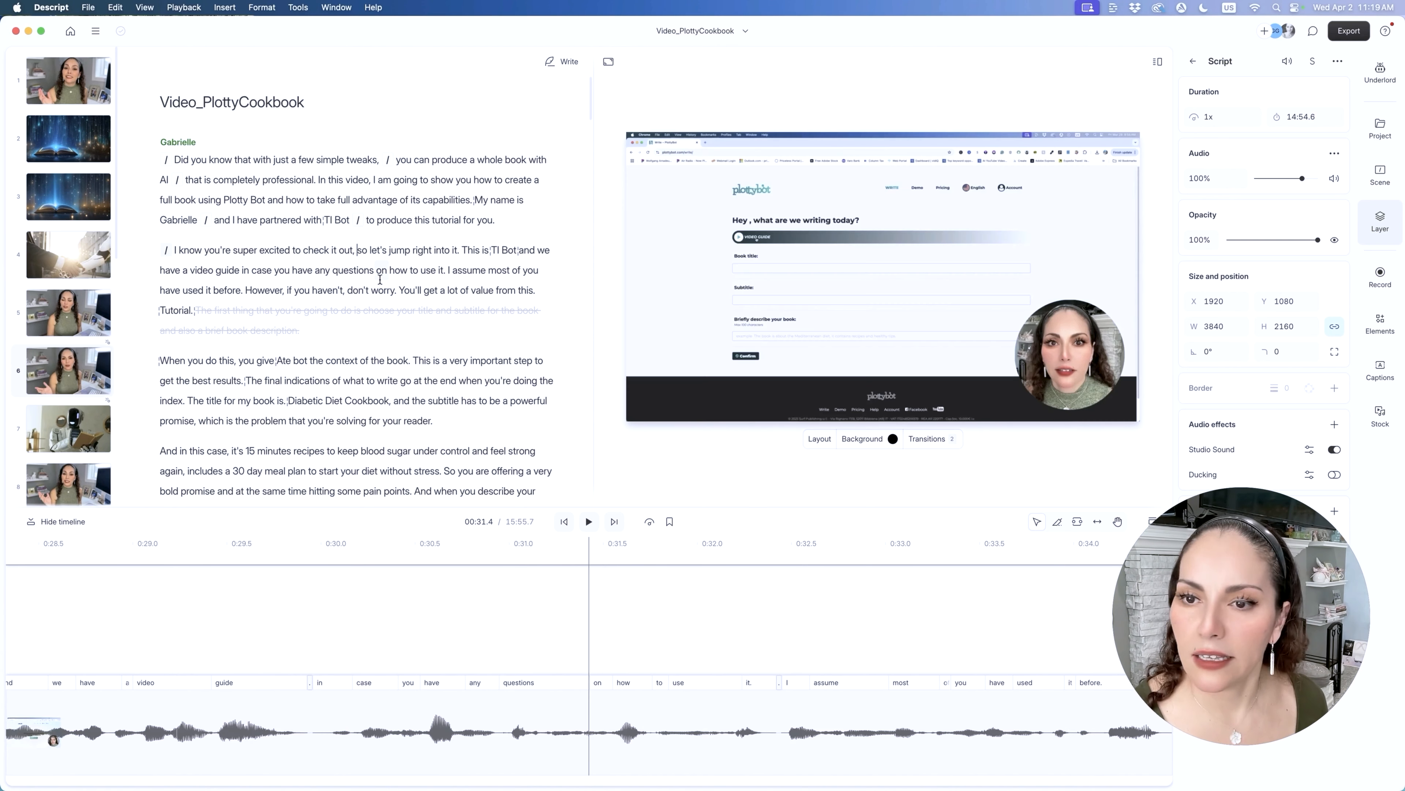
text(/)
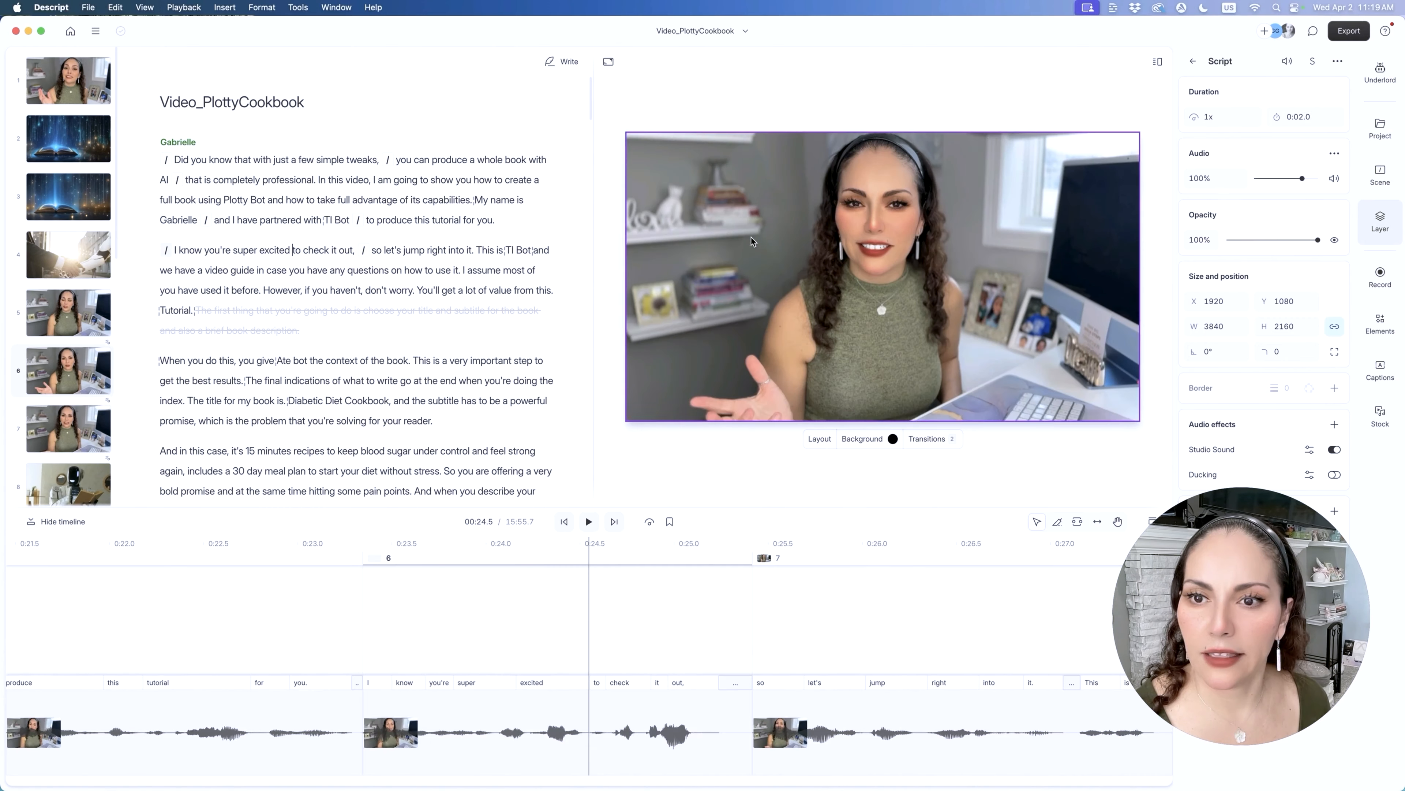
Enlarge the speaker's video in the "I know you're super excited to check it out" scene to a close-up and play it.
click(627, 136)
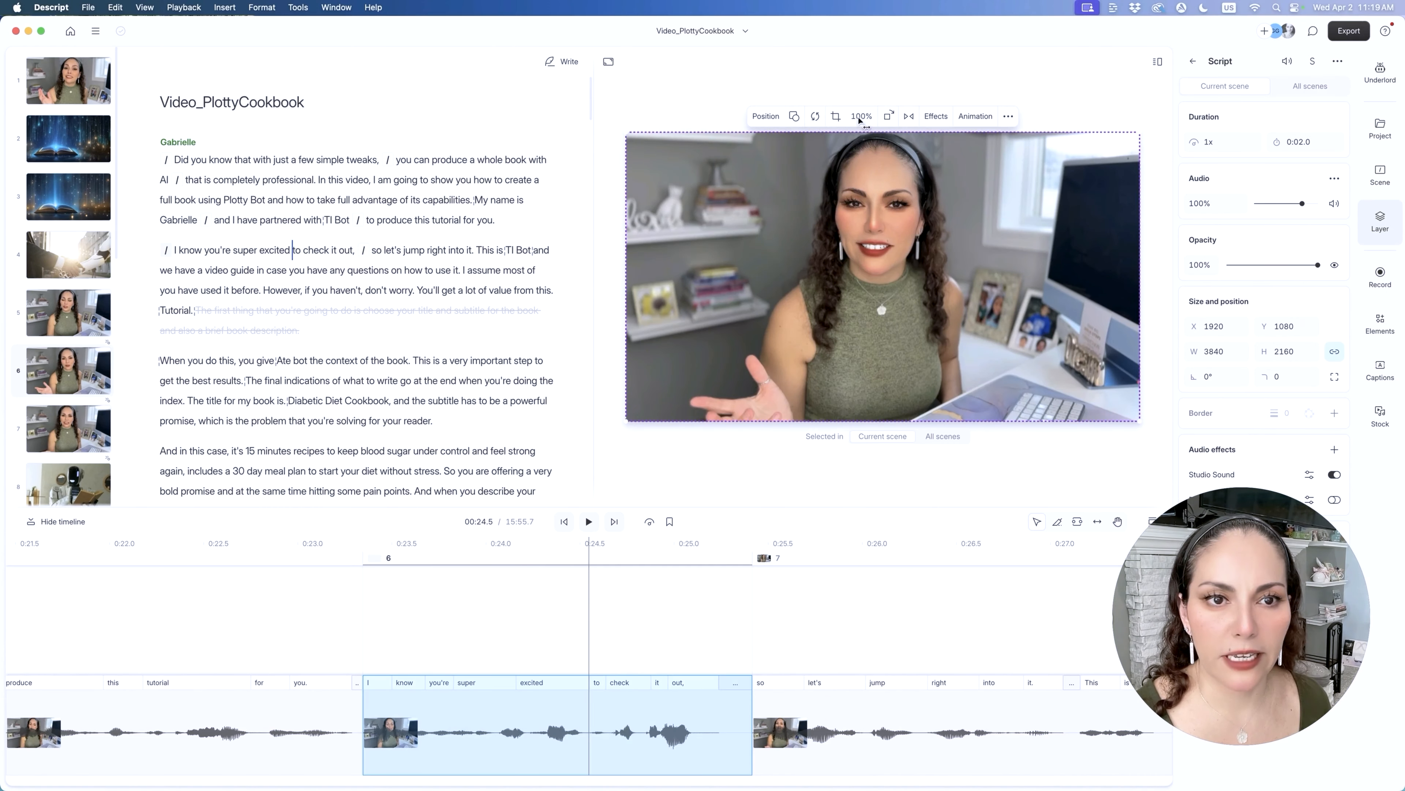
click(304, 253)
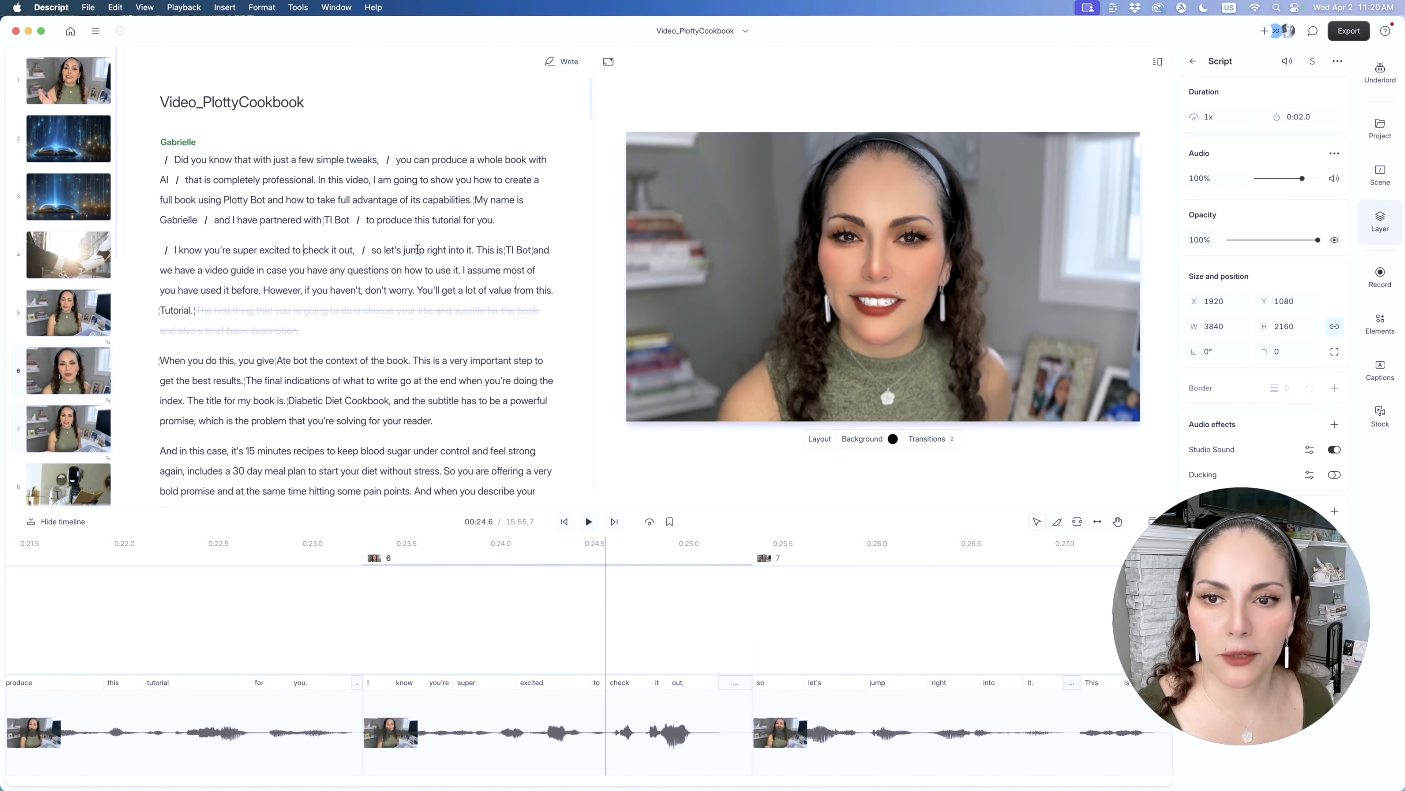
key(space)
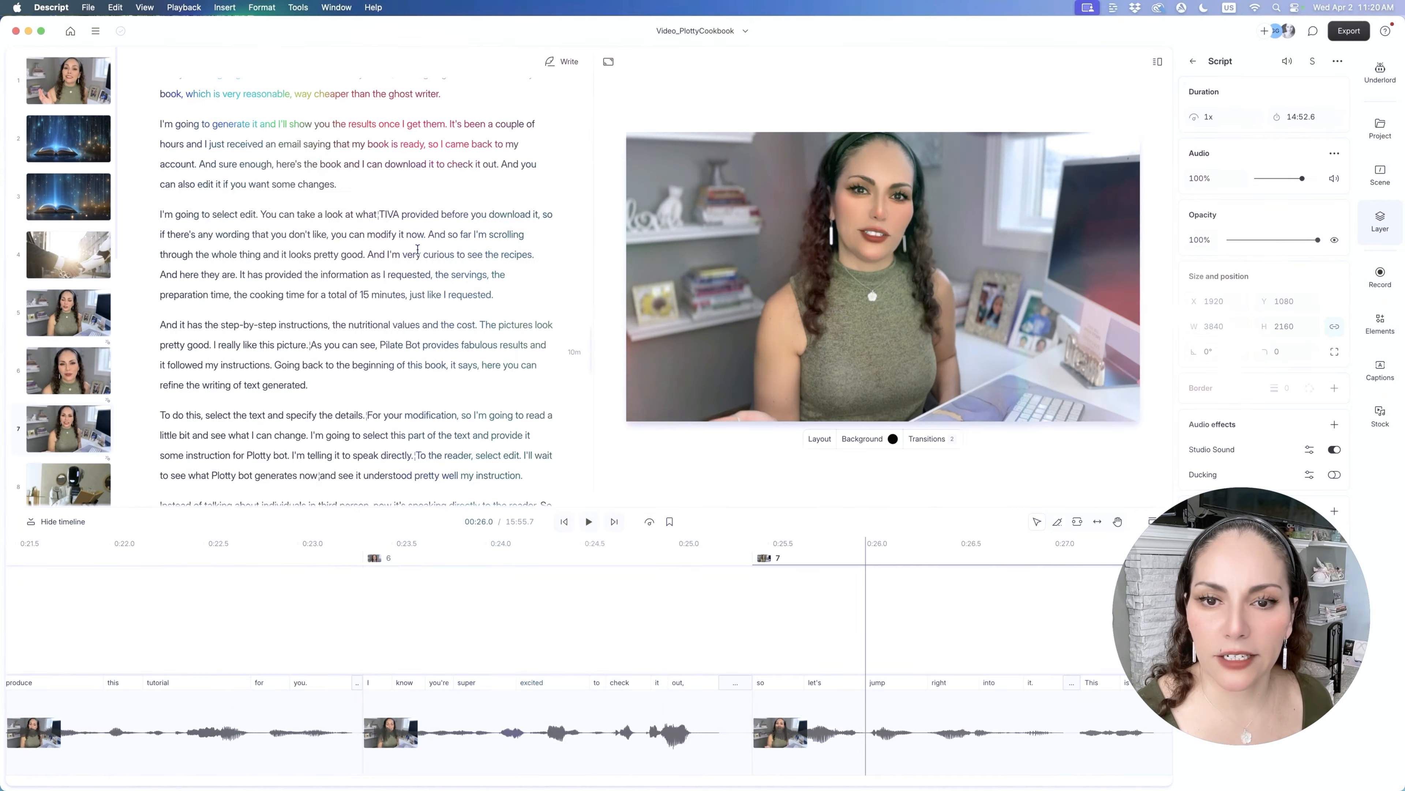
Write "If you like this kind of content, please remember to like and subscribe." as a new paragraph after "enjoy your family".
scroll(417, 248, down, 20)
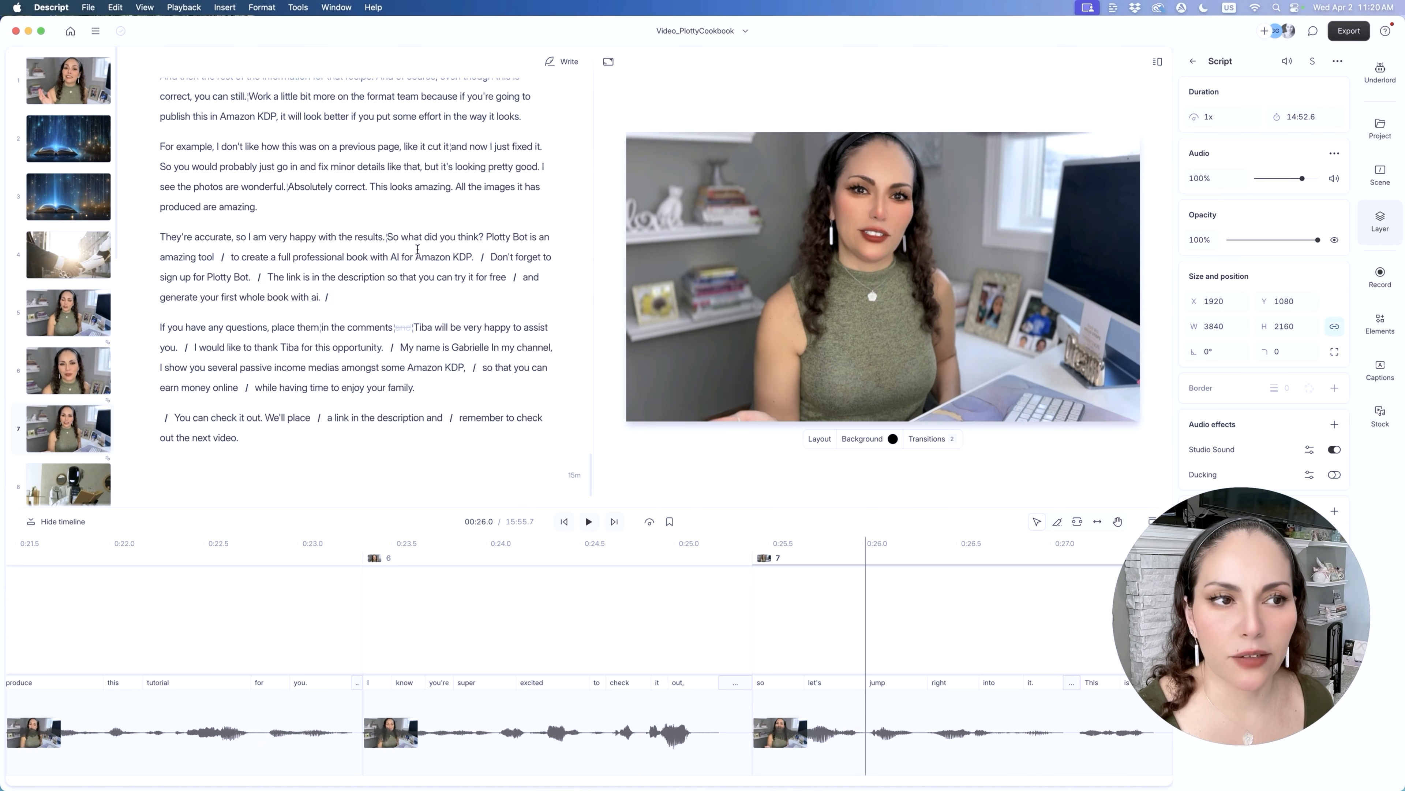
scroll(417, 248, down, 2)
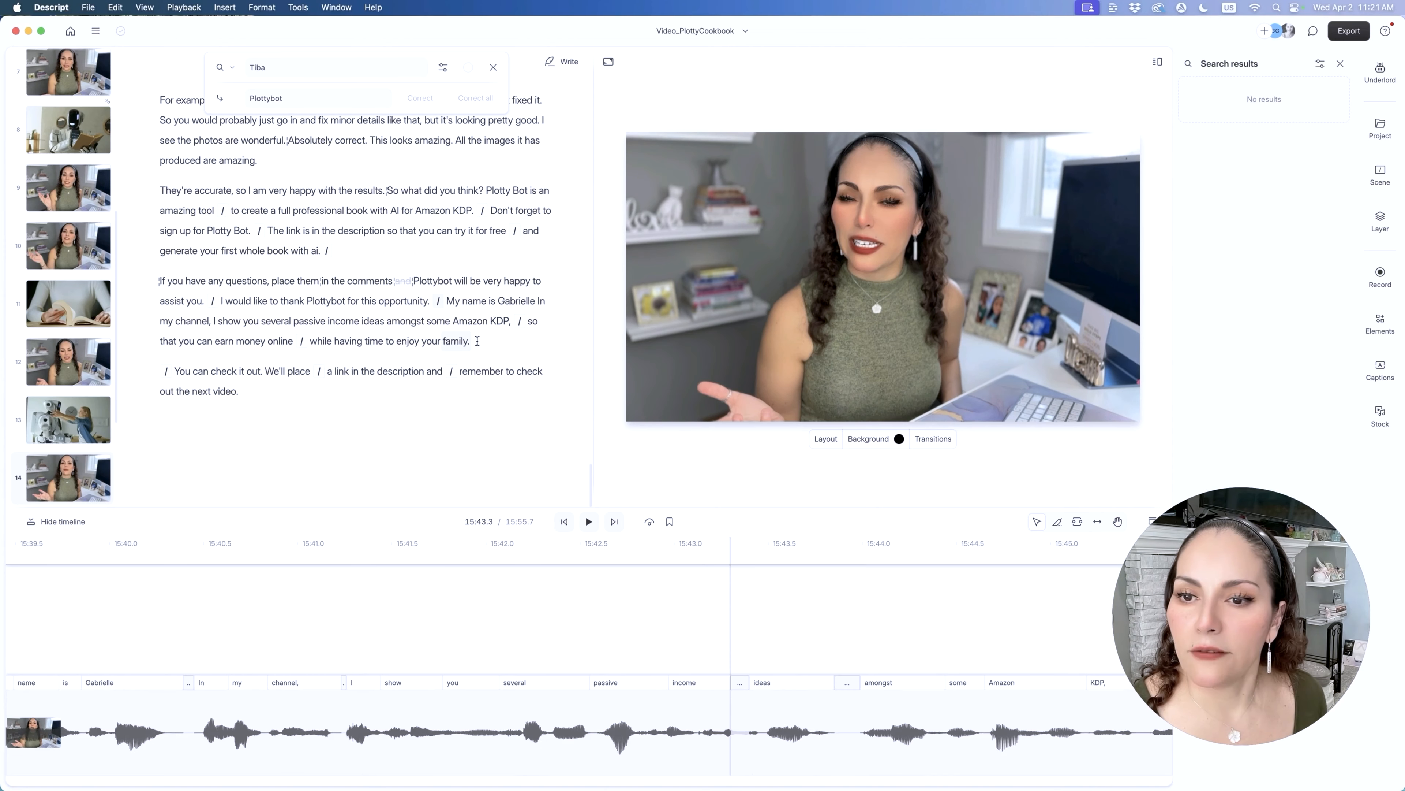
click(476, 340)
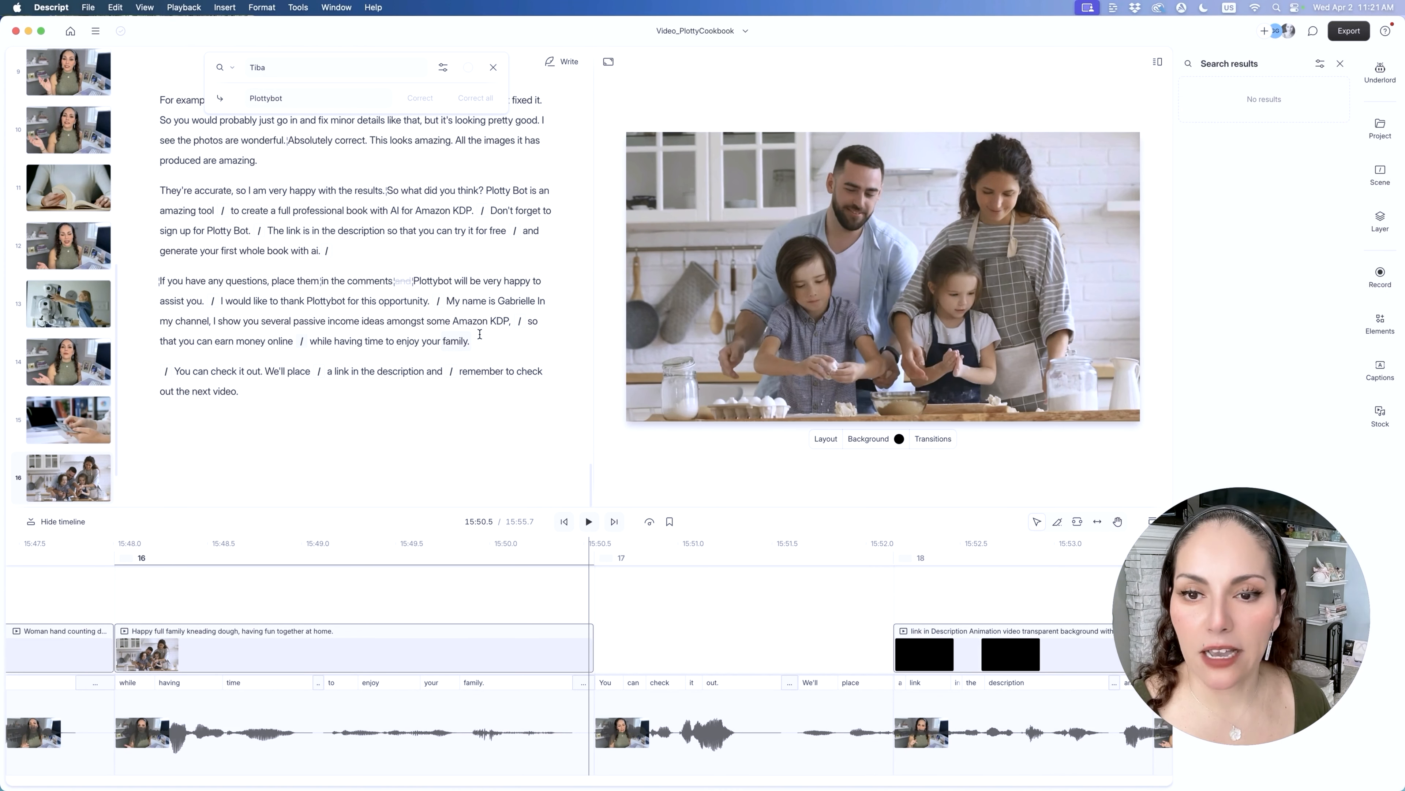
key(Return)
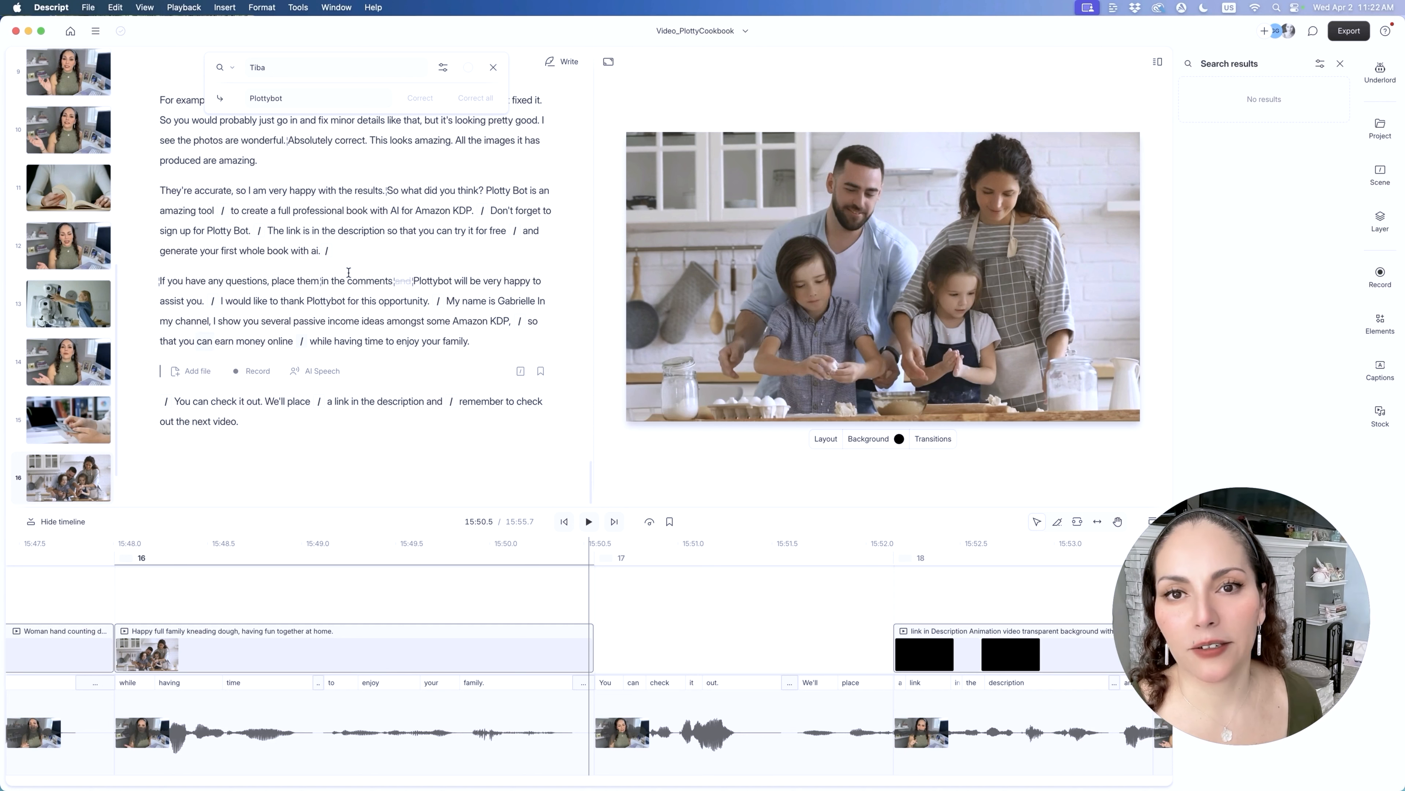
click(565, 63)
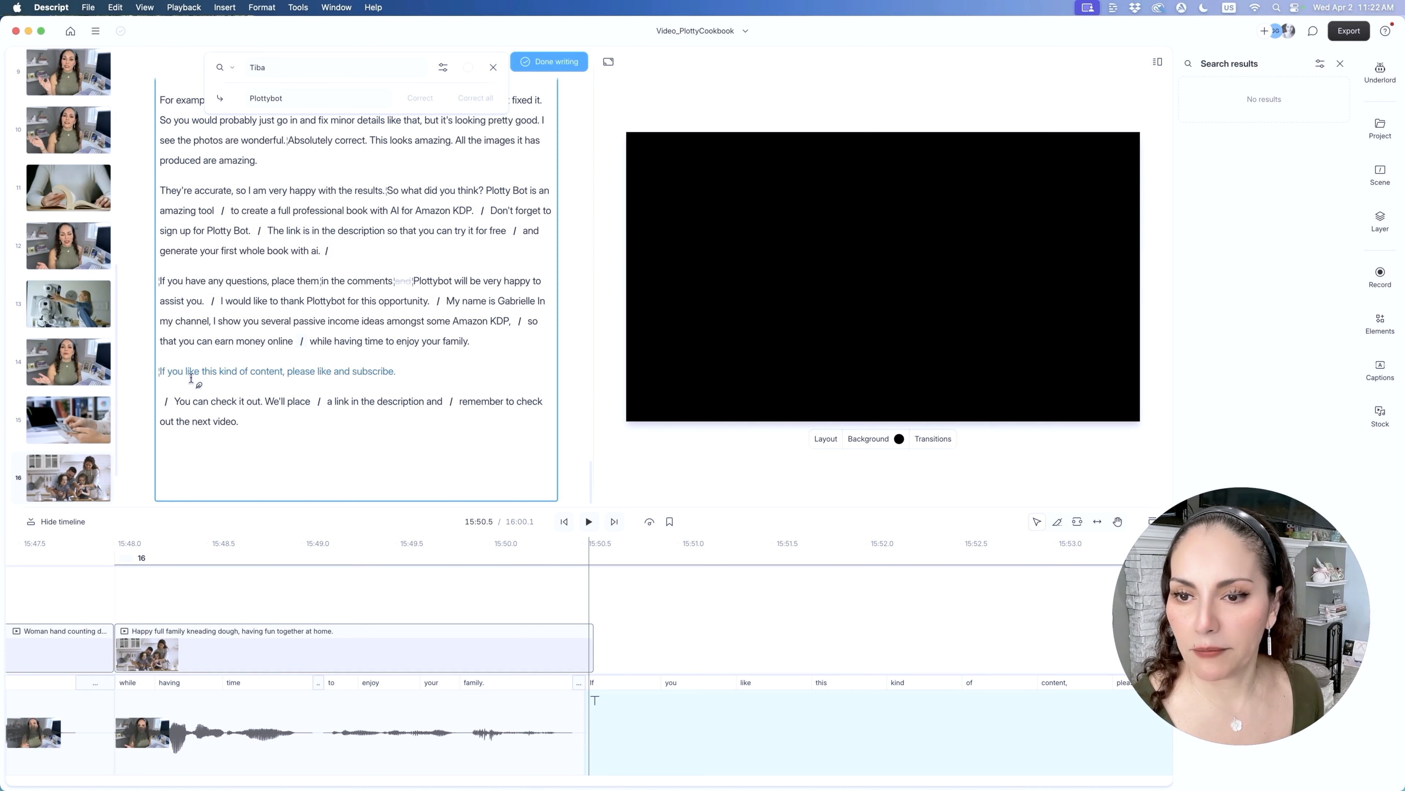
click(316, 370)
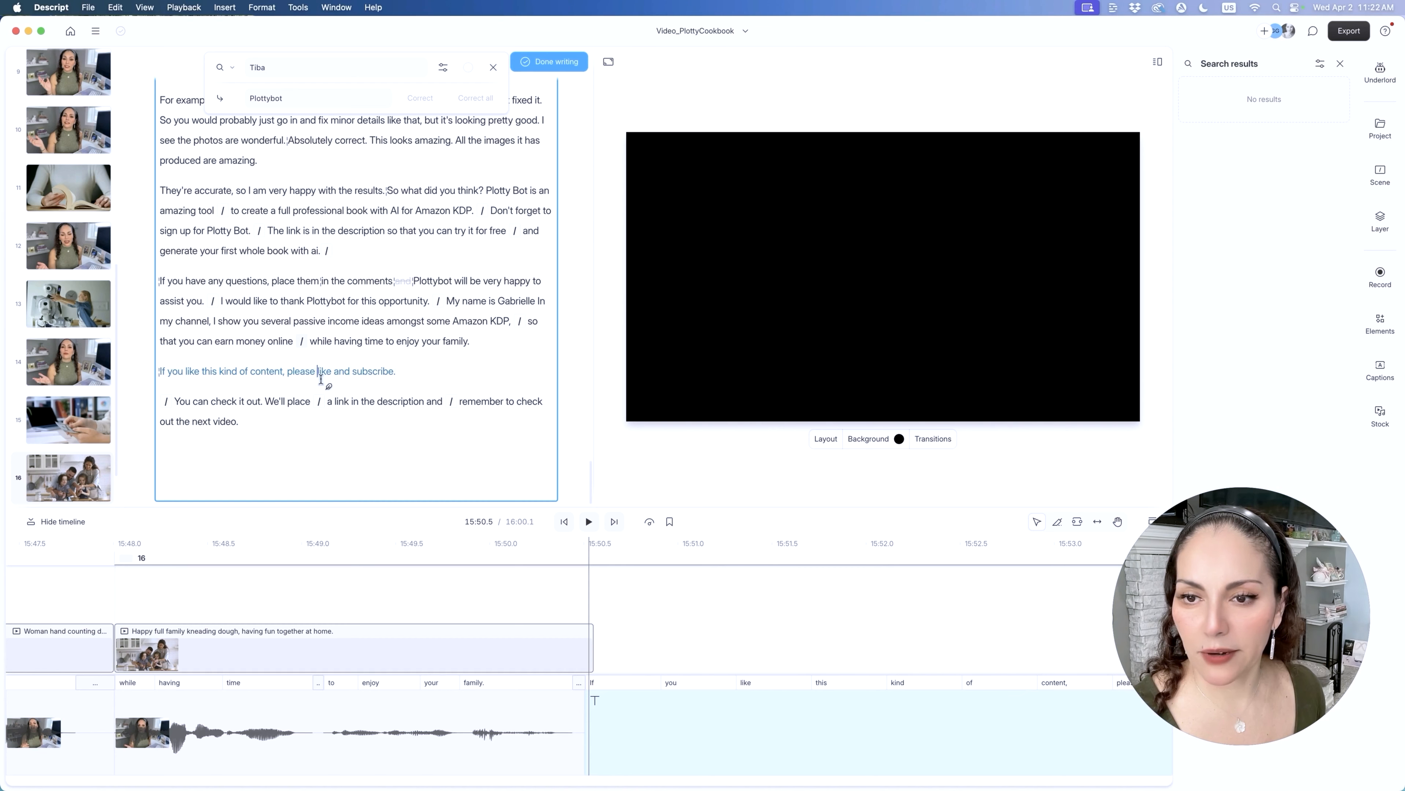
text(remember to)
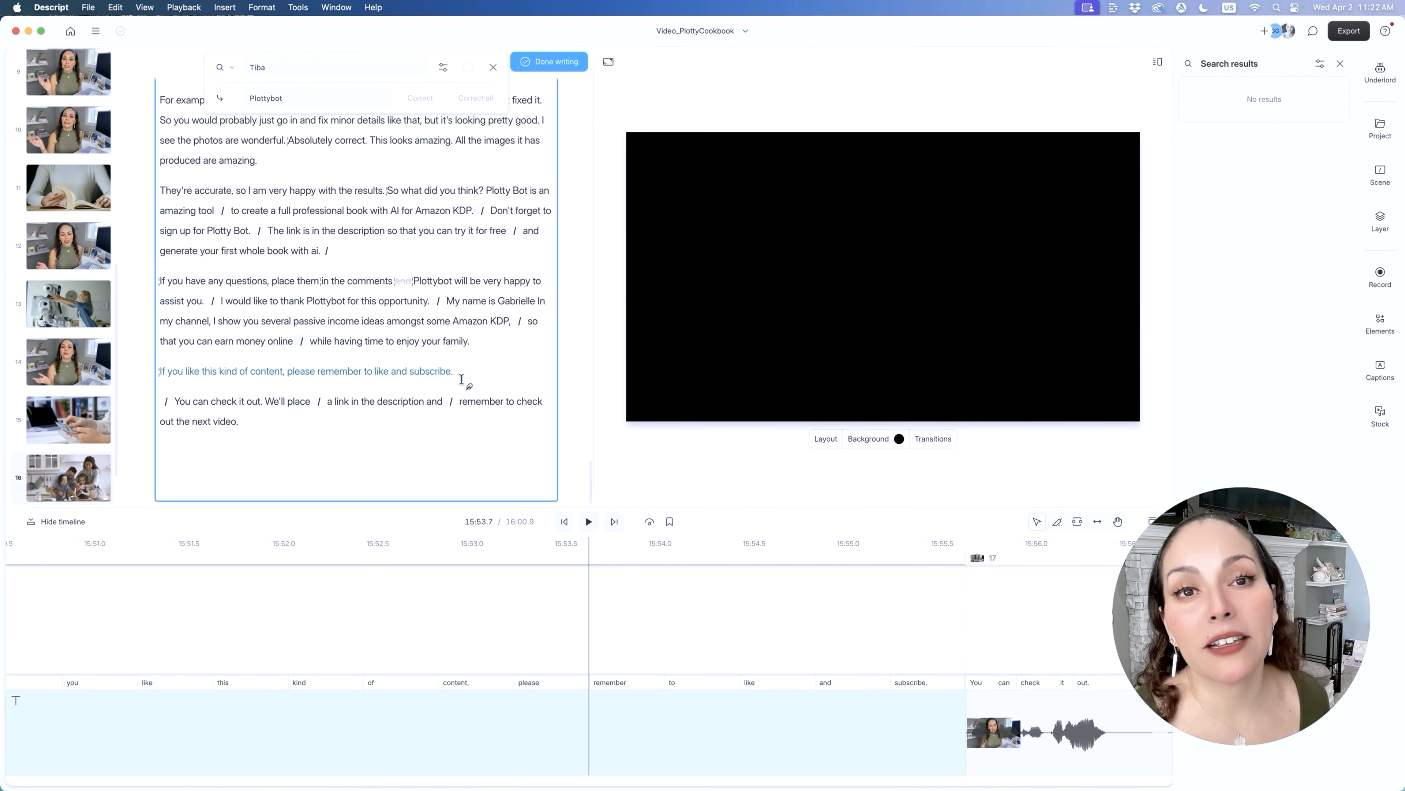
Finish writing to generate AI speech for the new sentence and play it from the end of the previous paragraph.
click(542, 63)
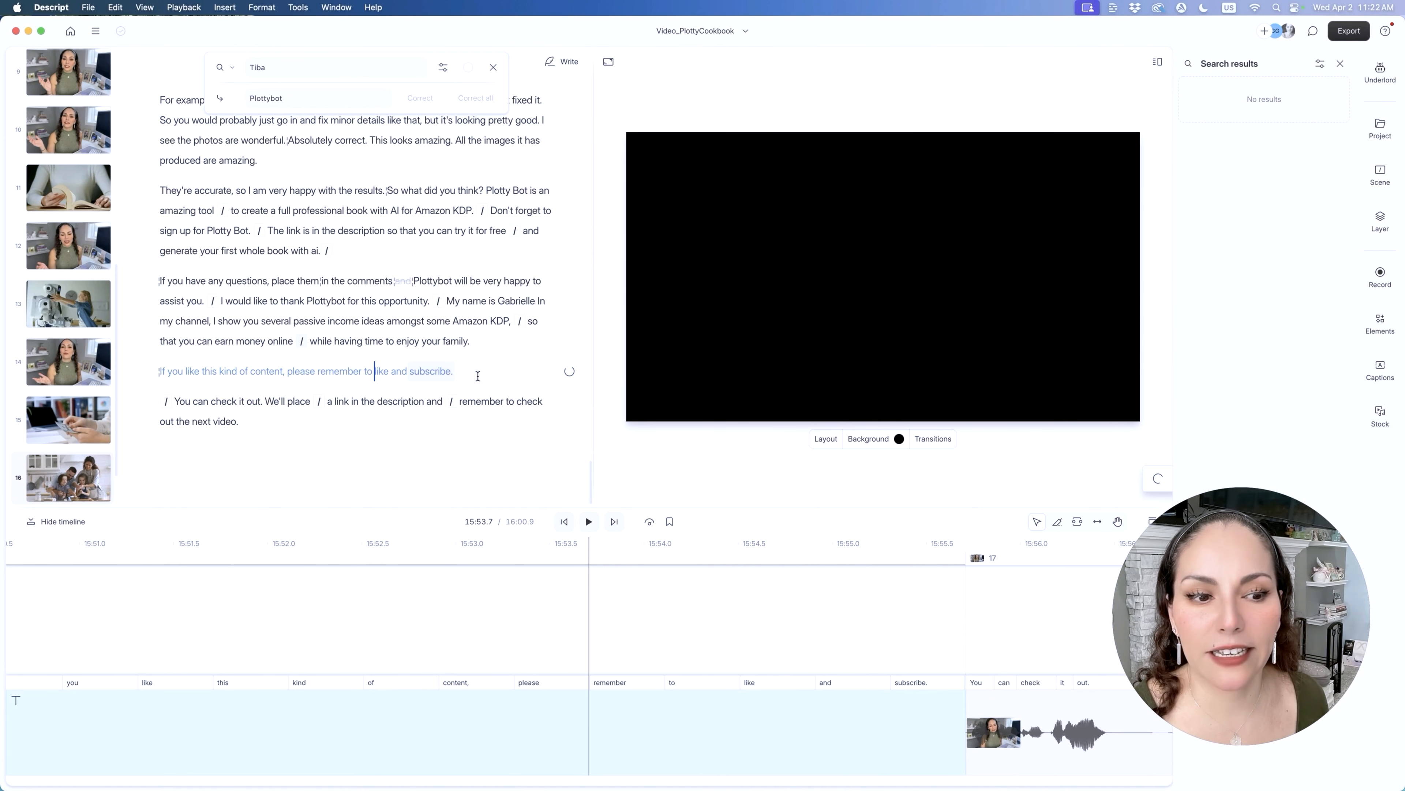
click(1157, 478)
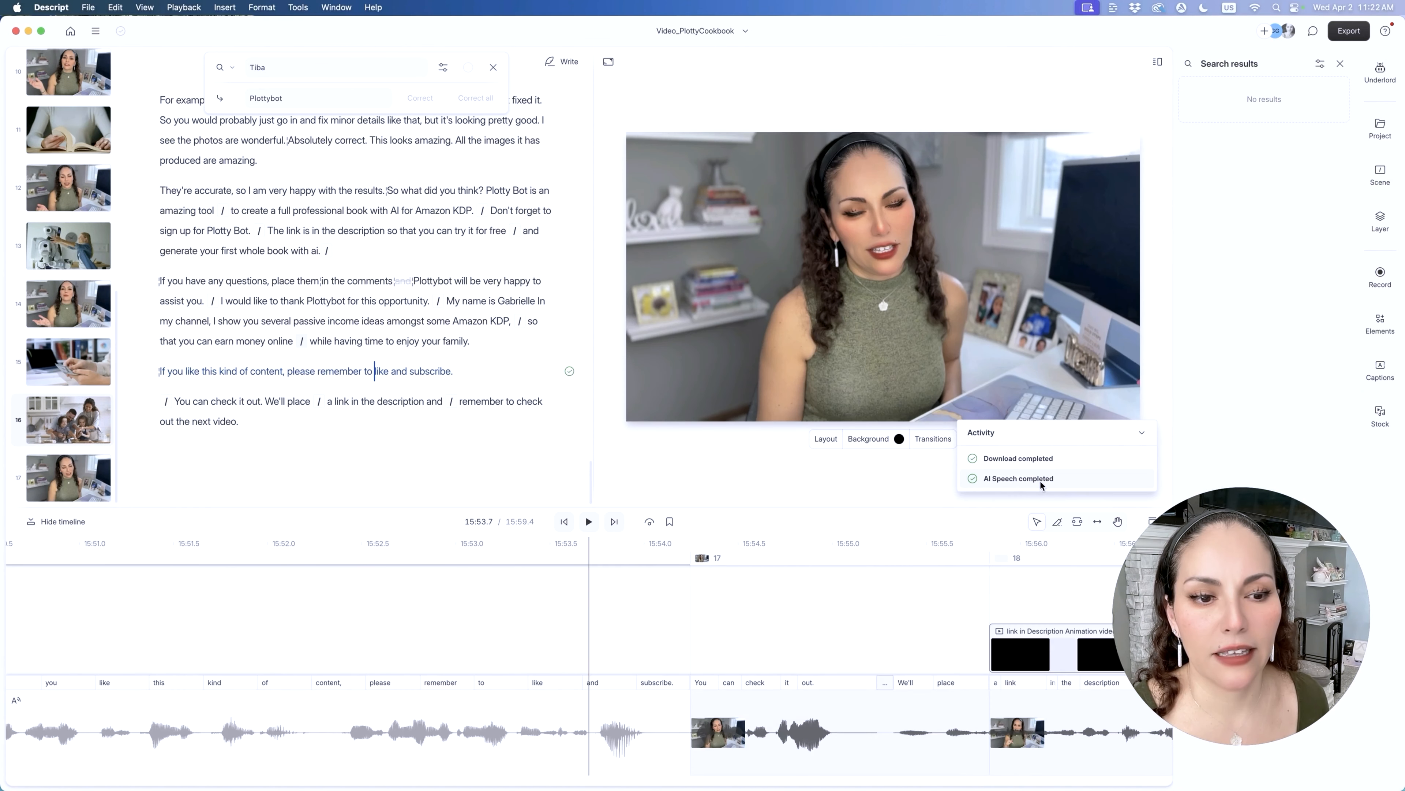
click(461, 342)
key(space)
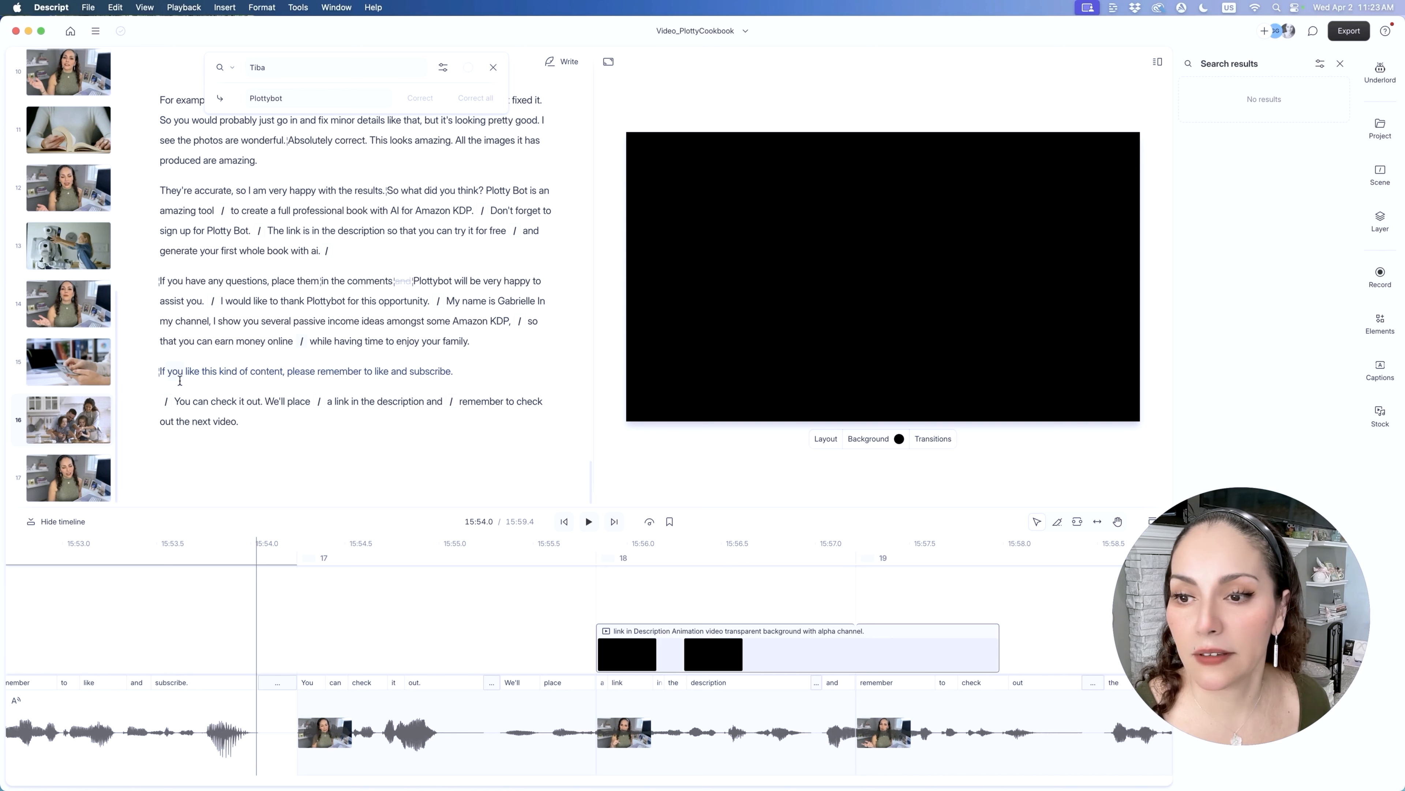
Search stock videos for "like and subscribe", add the Subscribe and Reminder Button Animation over the new like-and-subscribe sentence, and play the result.
click(397, 375)
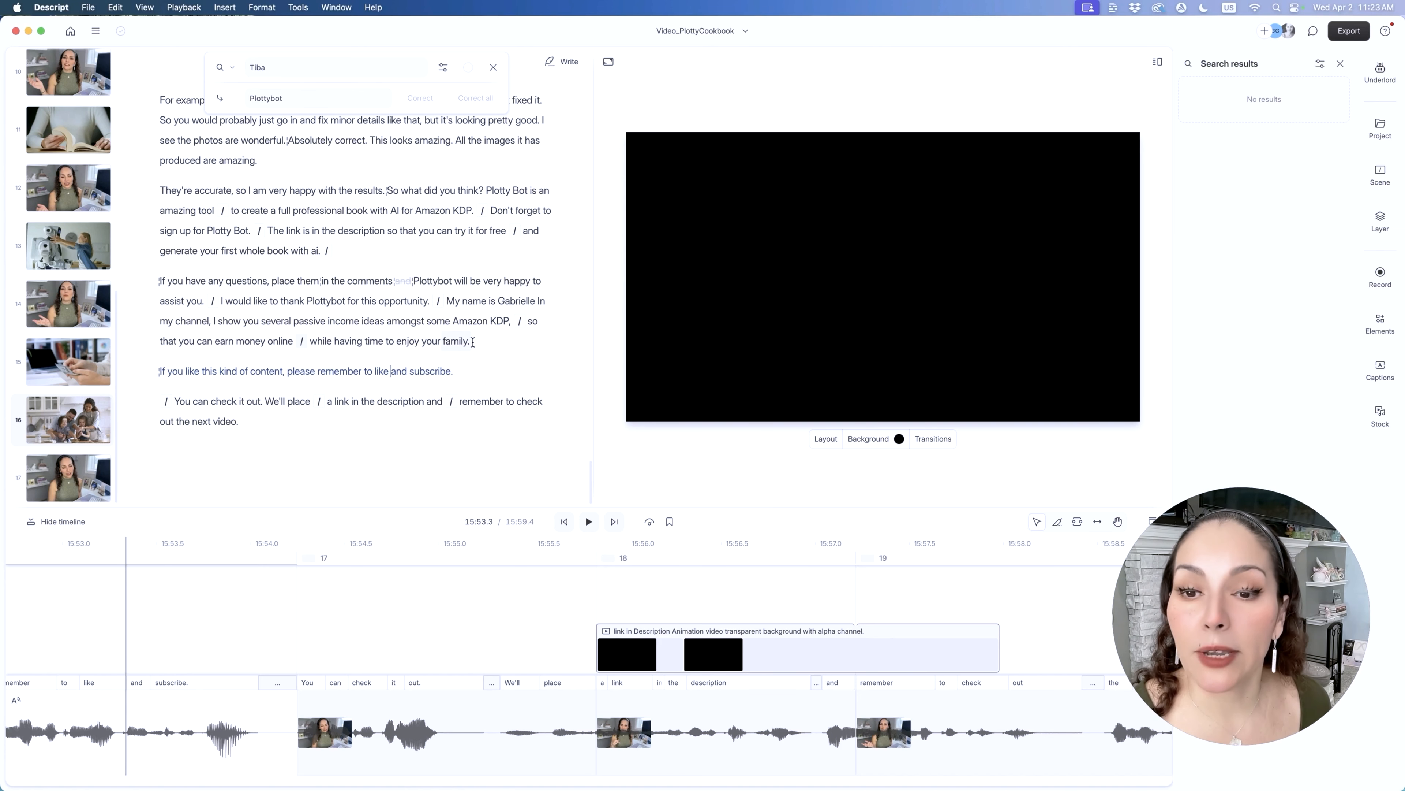
drag(465, 372, 157, 375)
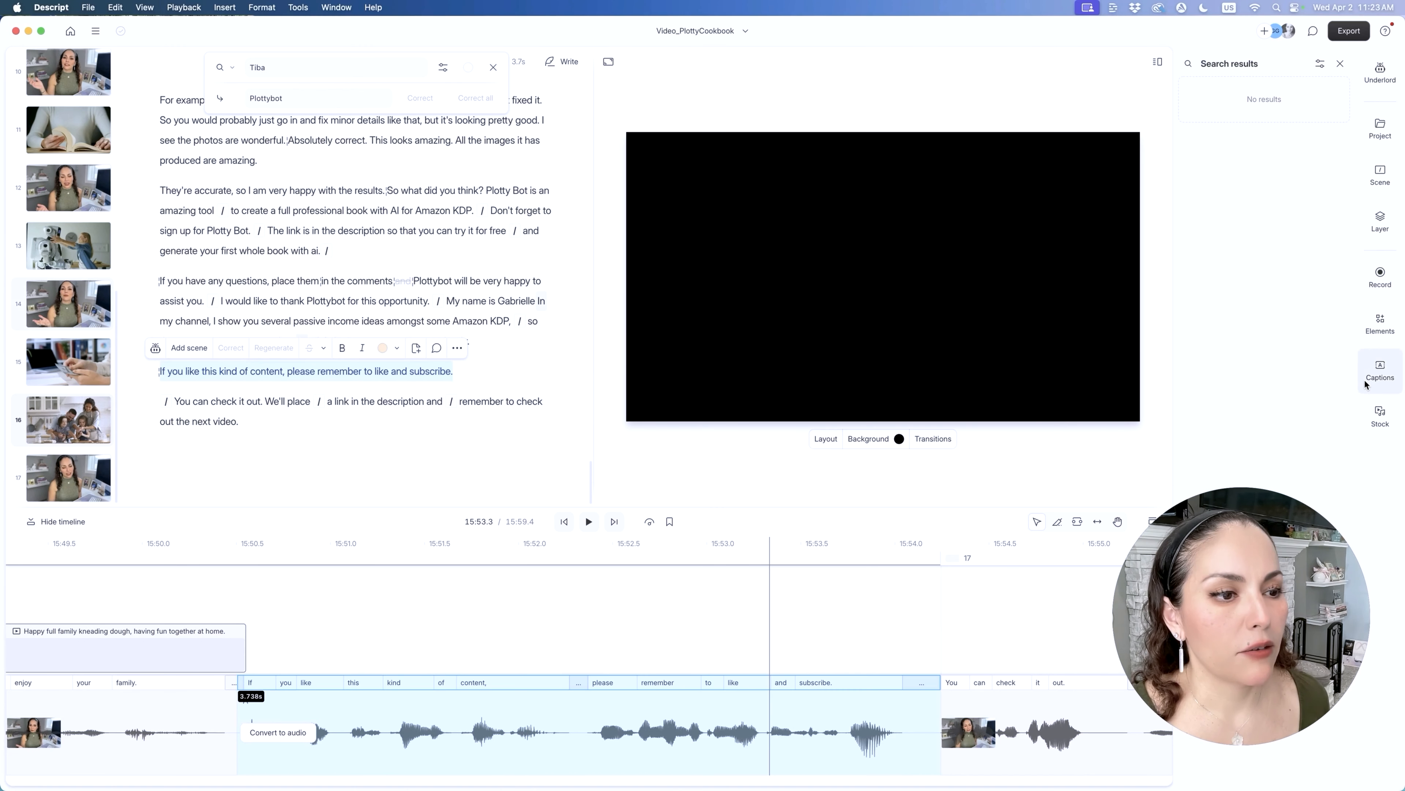
click(1364, 412)
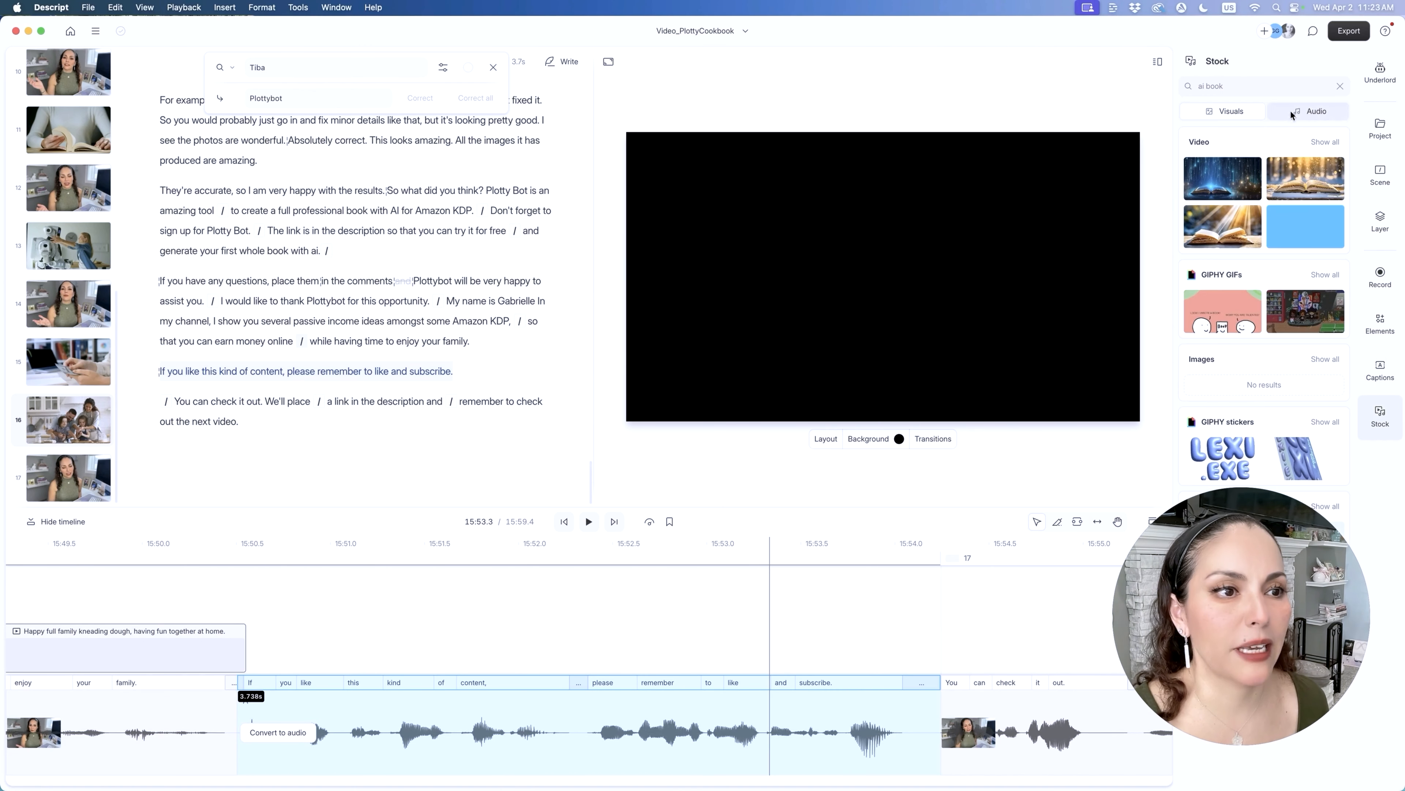
click(1326, 142)
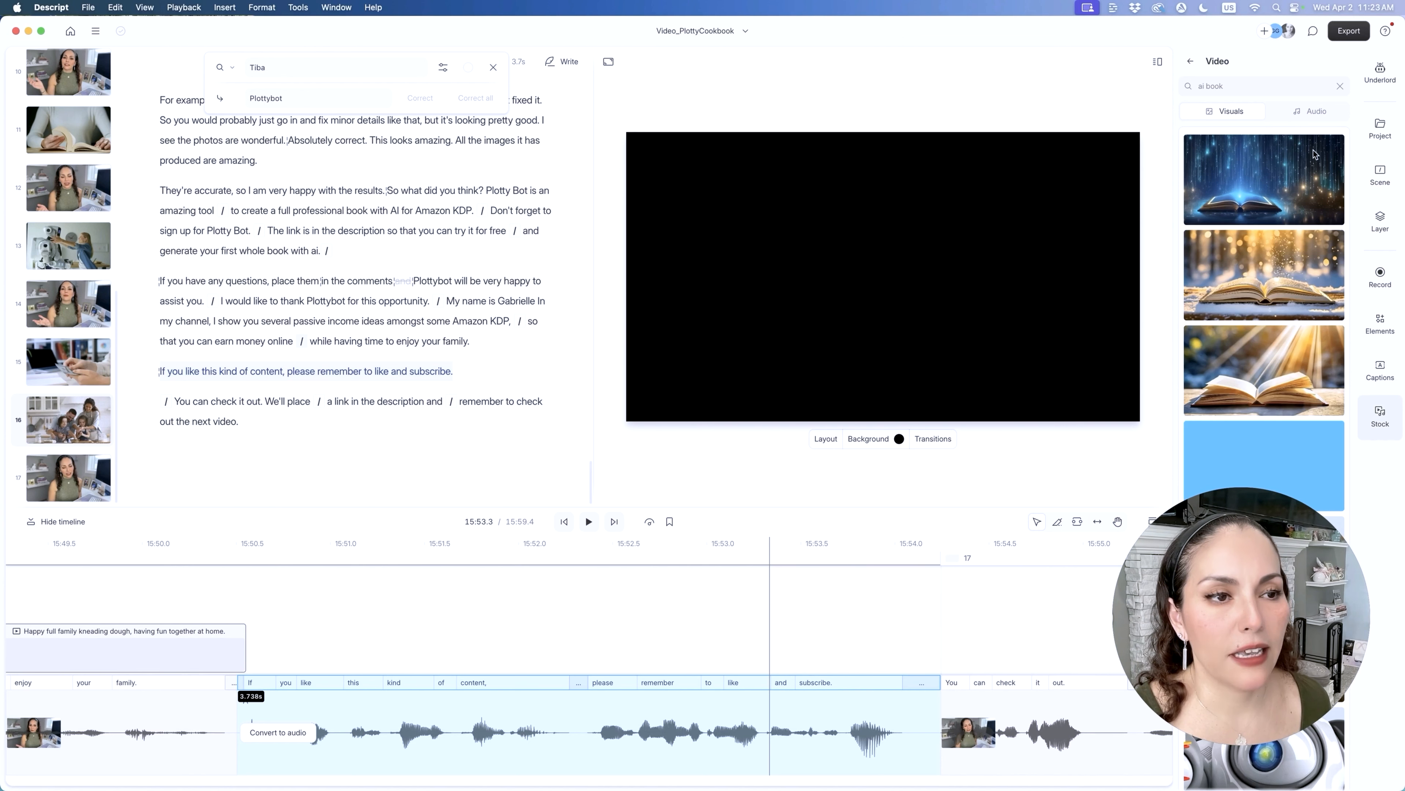
click(1213, 83)
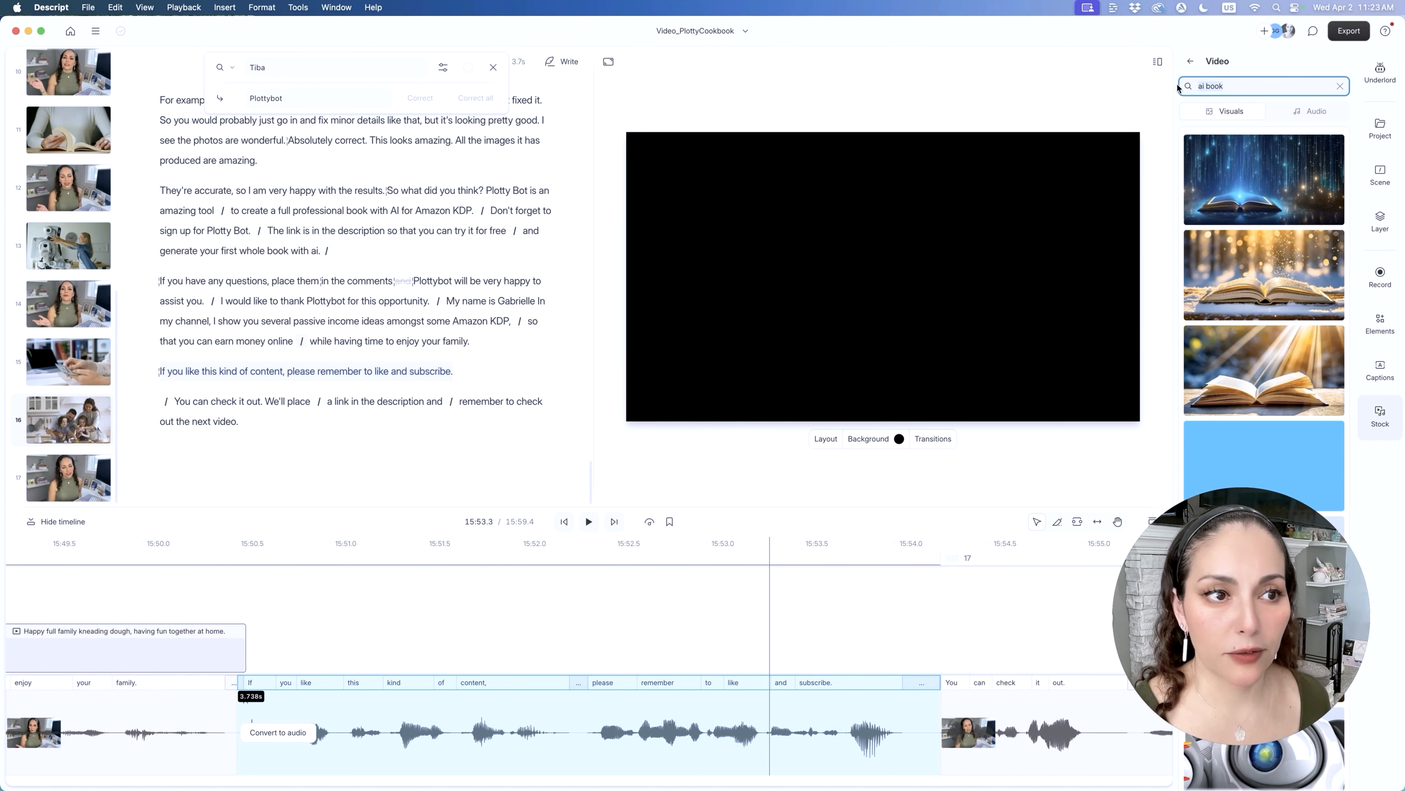
key(super+a)
text(like and s)
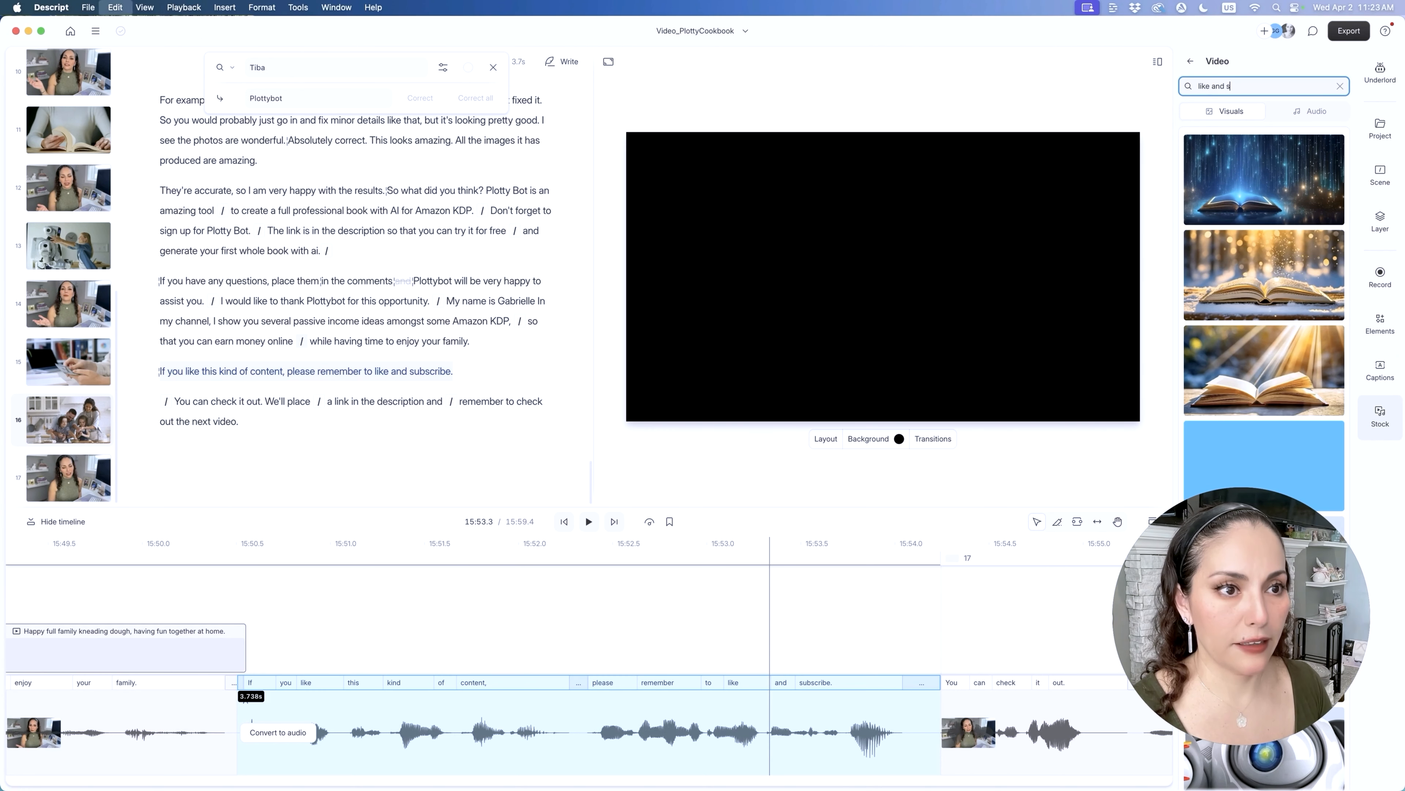
text(ubscribe)
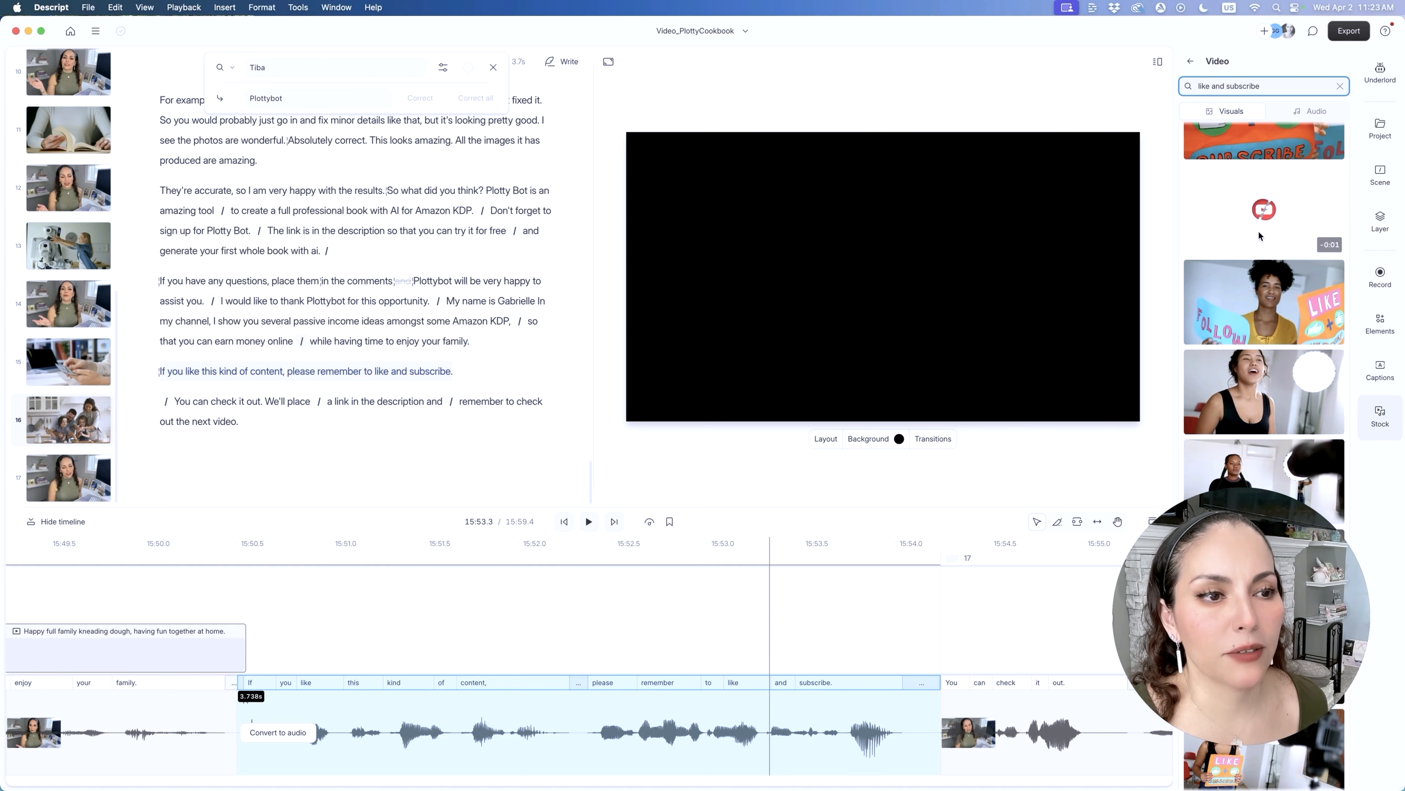
click(1258, 231)
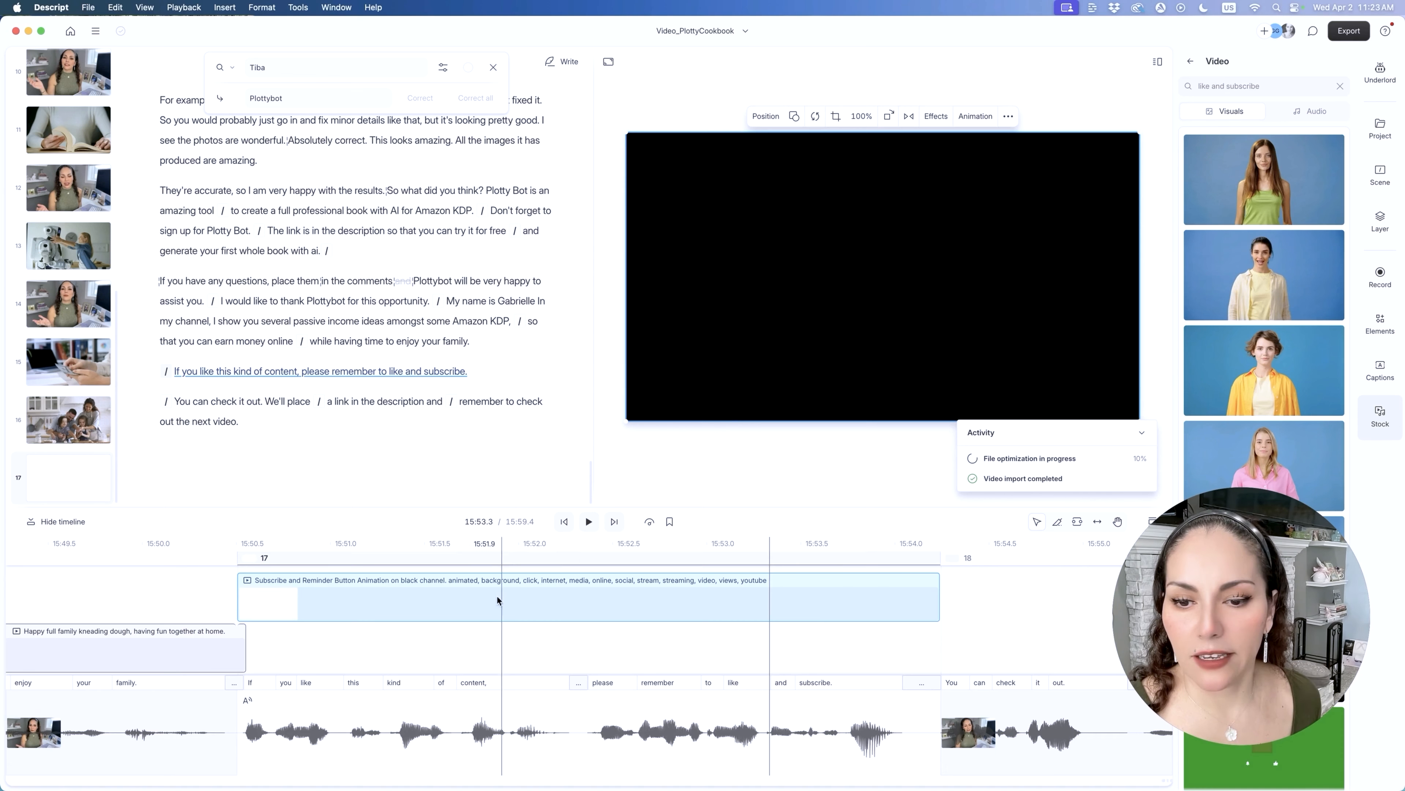
click(437, 343)
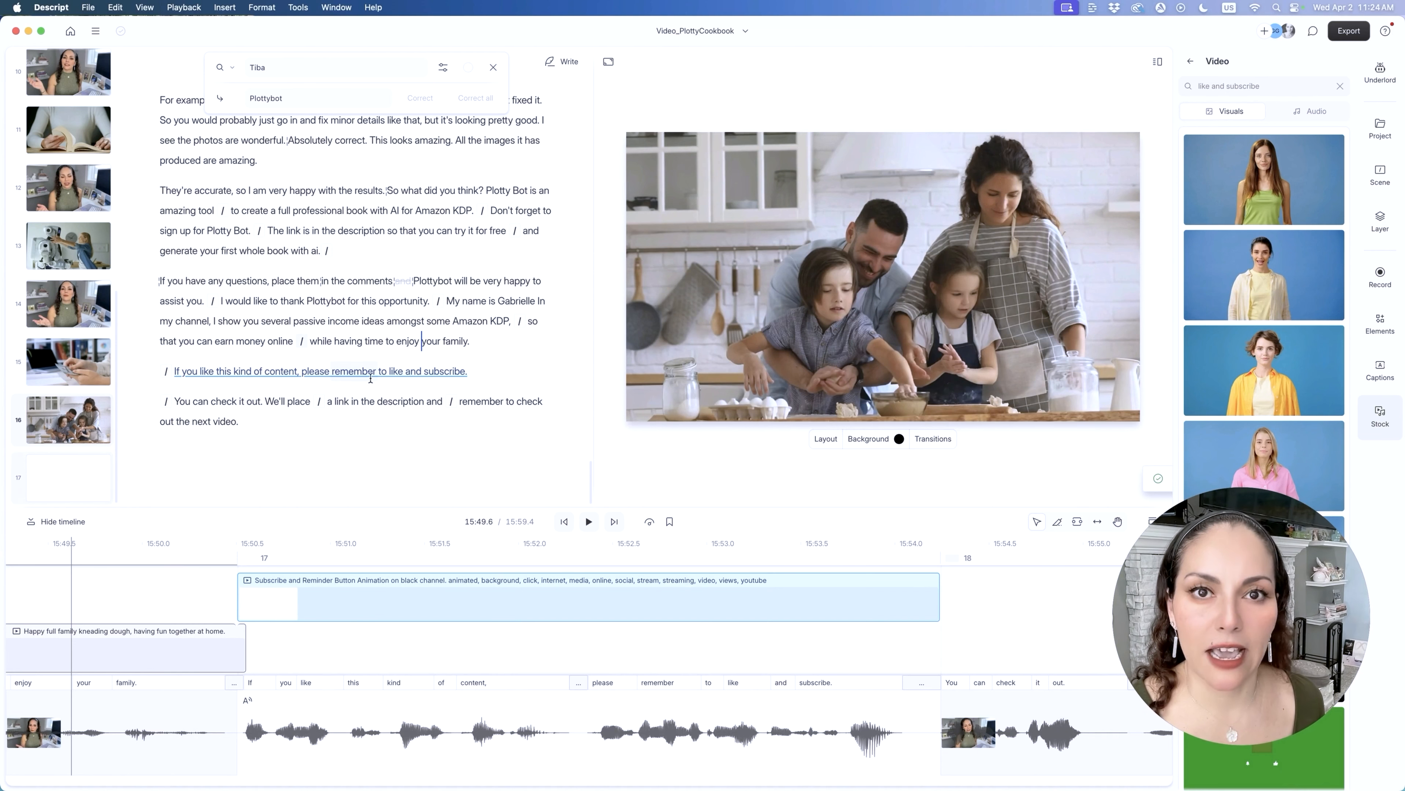
key(space)
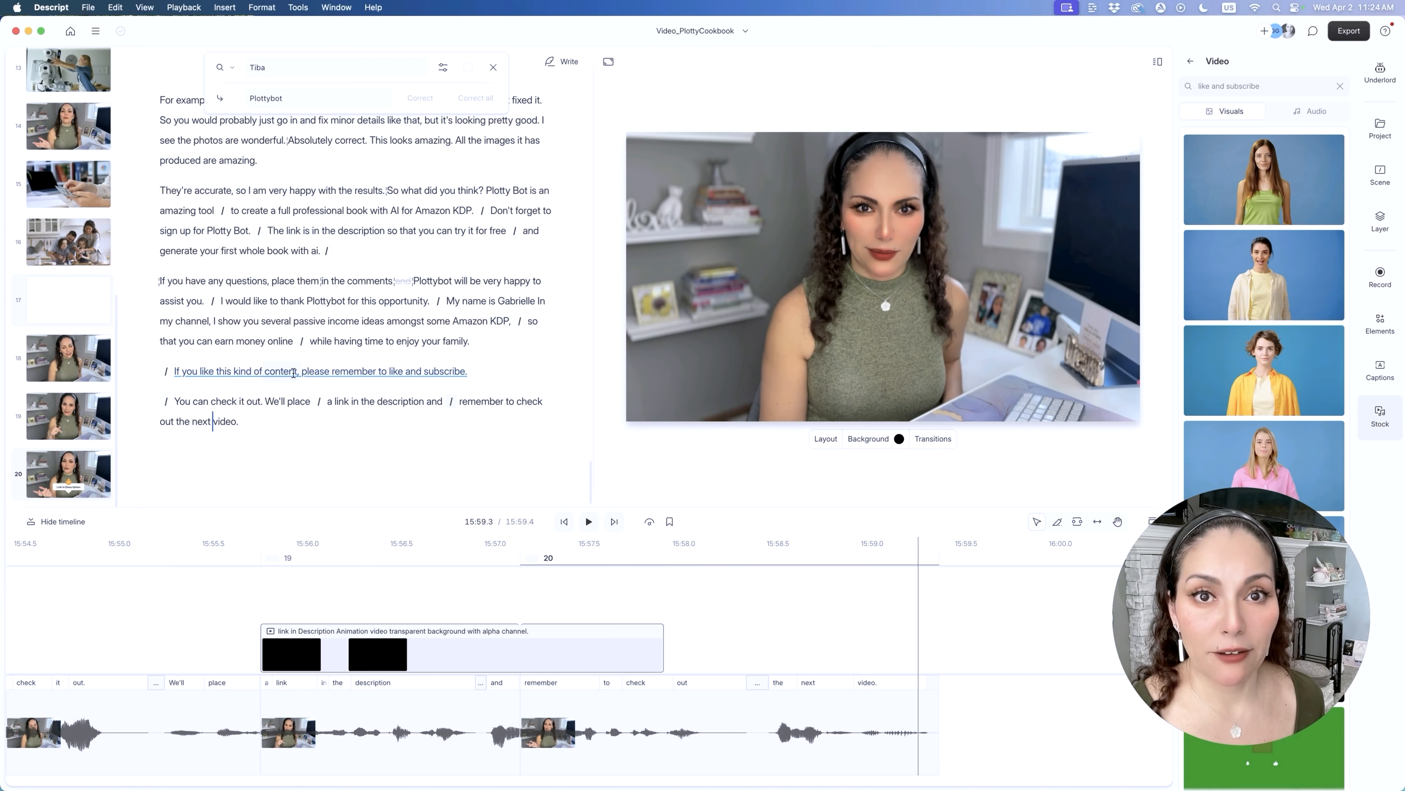
scroll(310, 388, up, 20)
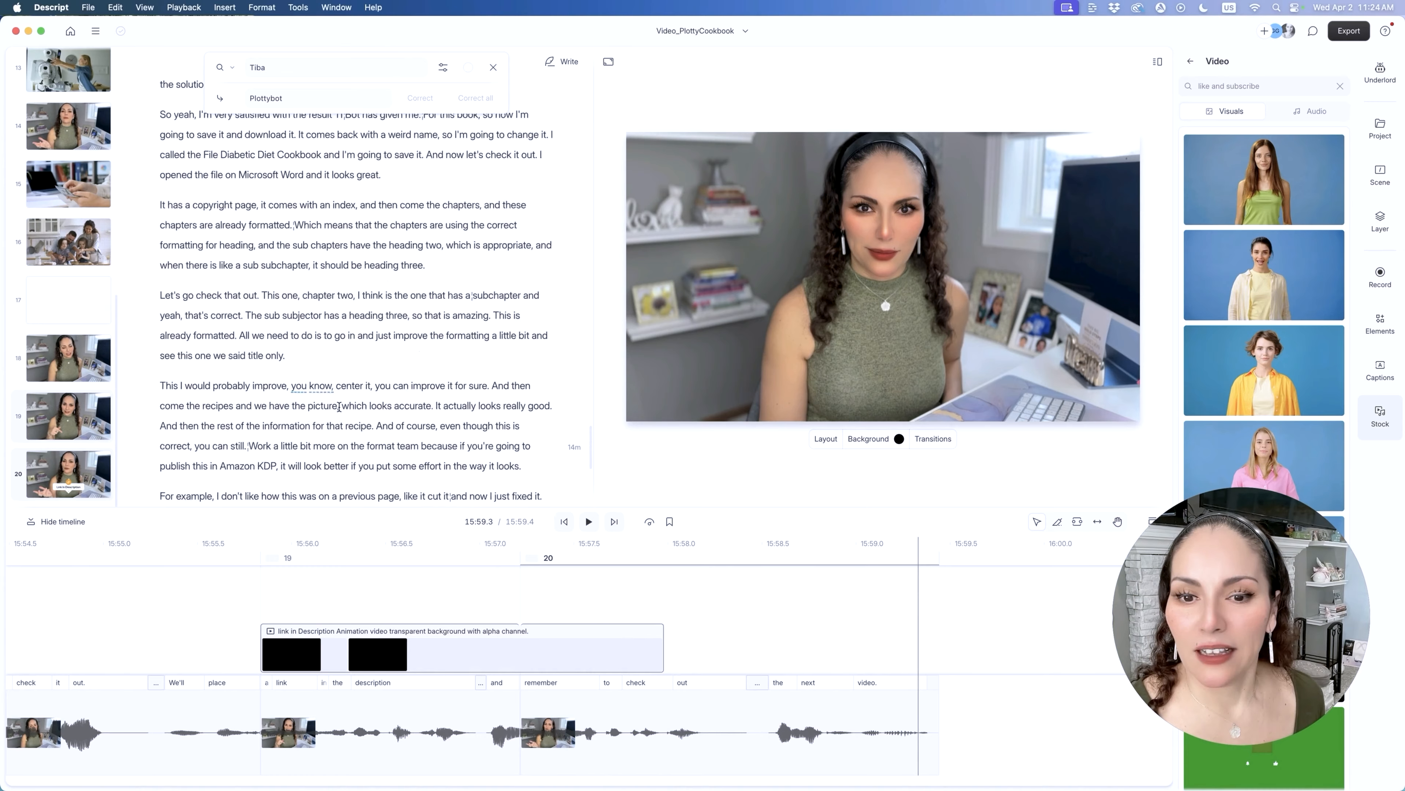
scroll(339, 407, up, 20)
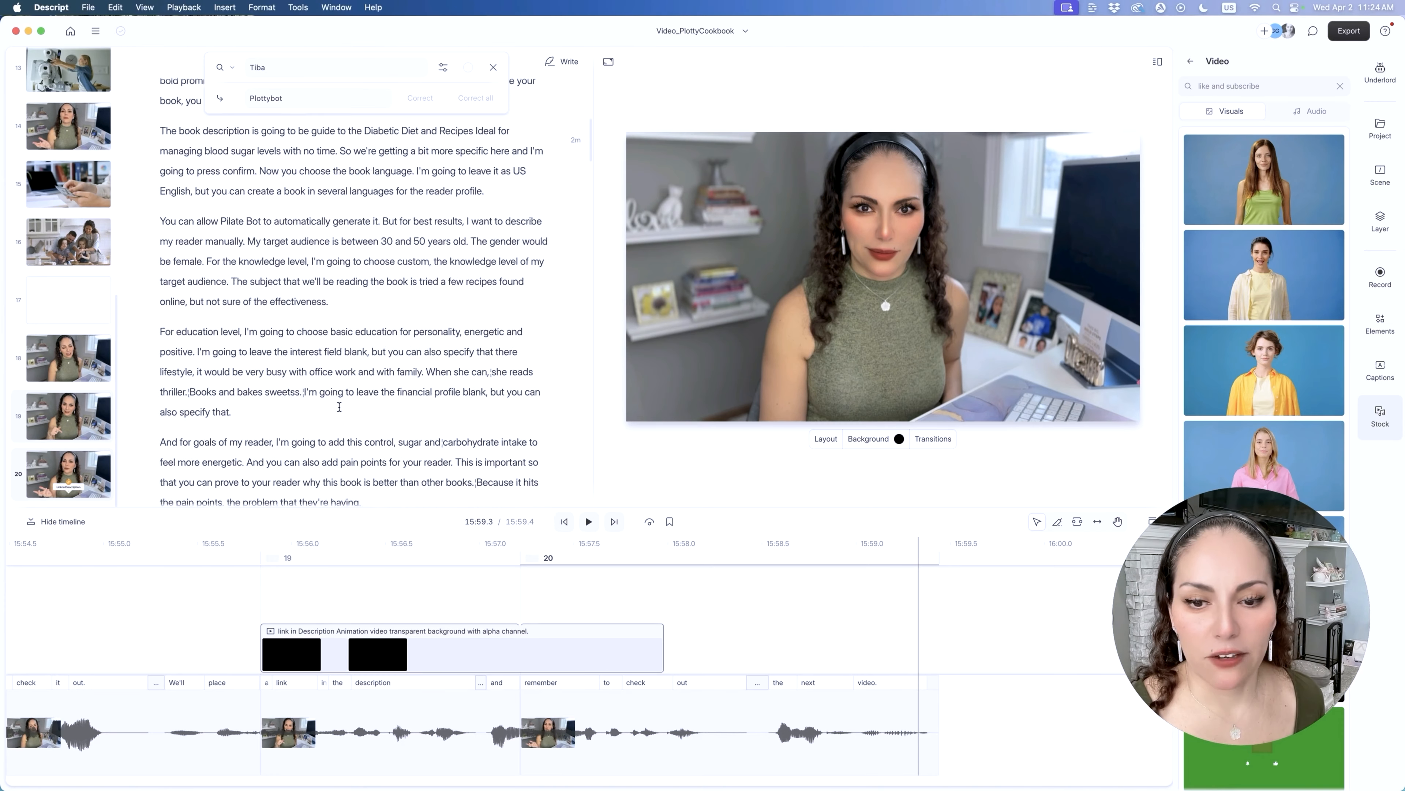
scroll(340, 407, up, 10)
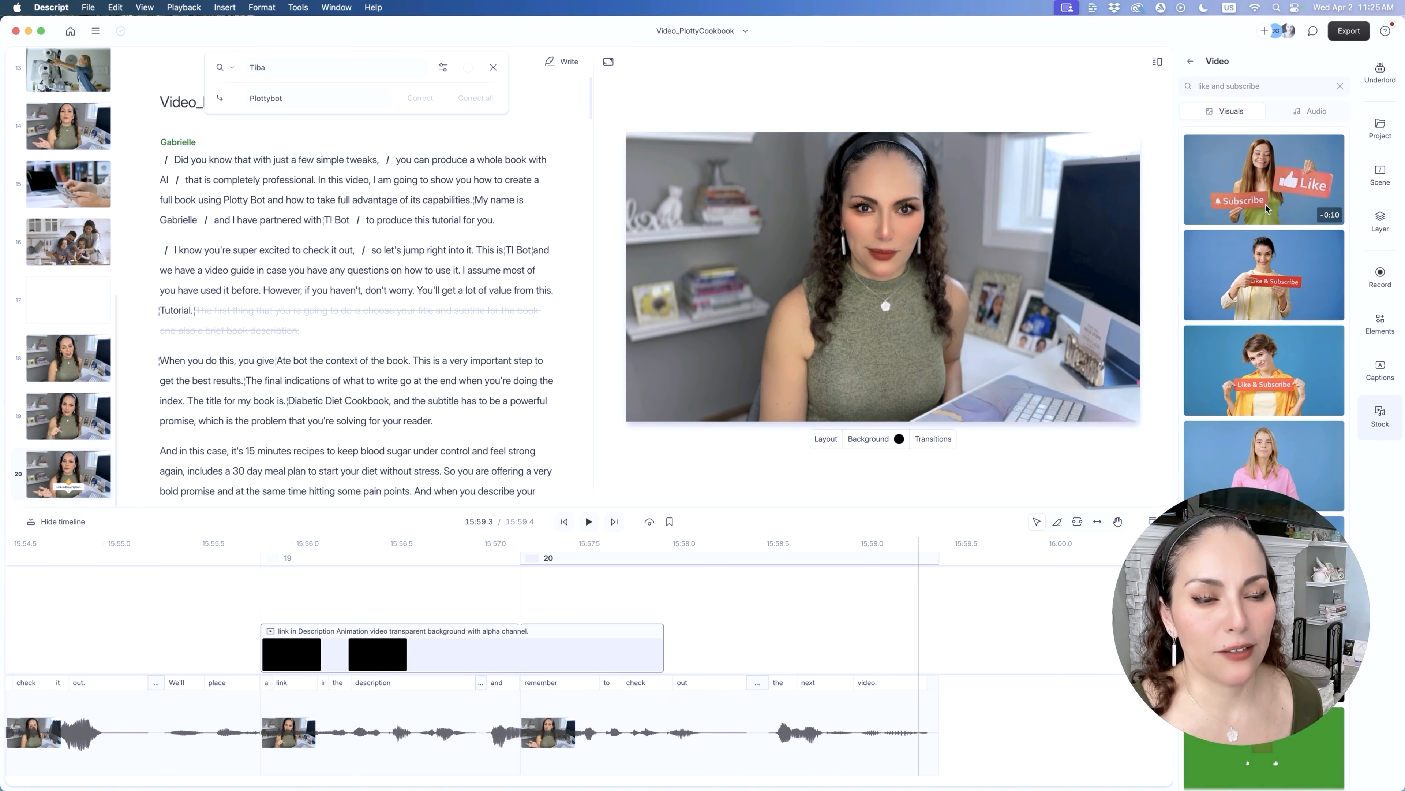
scroll(1266, 204, down, 5)
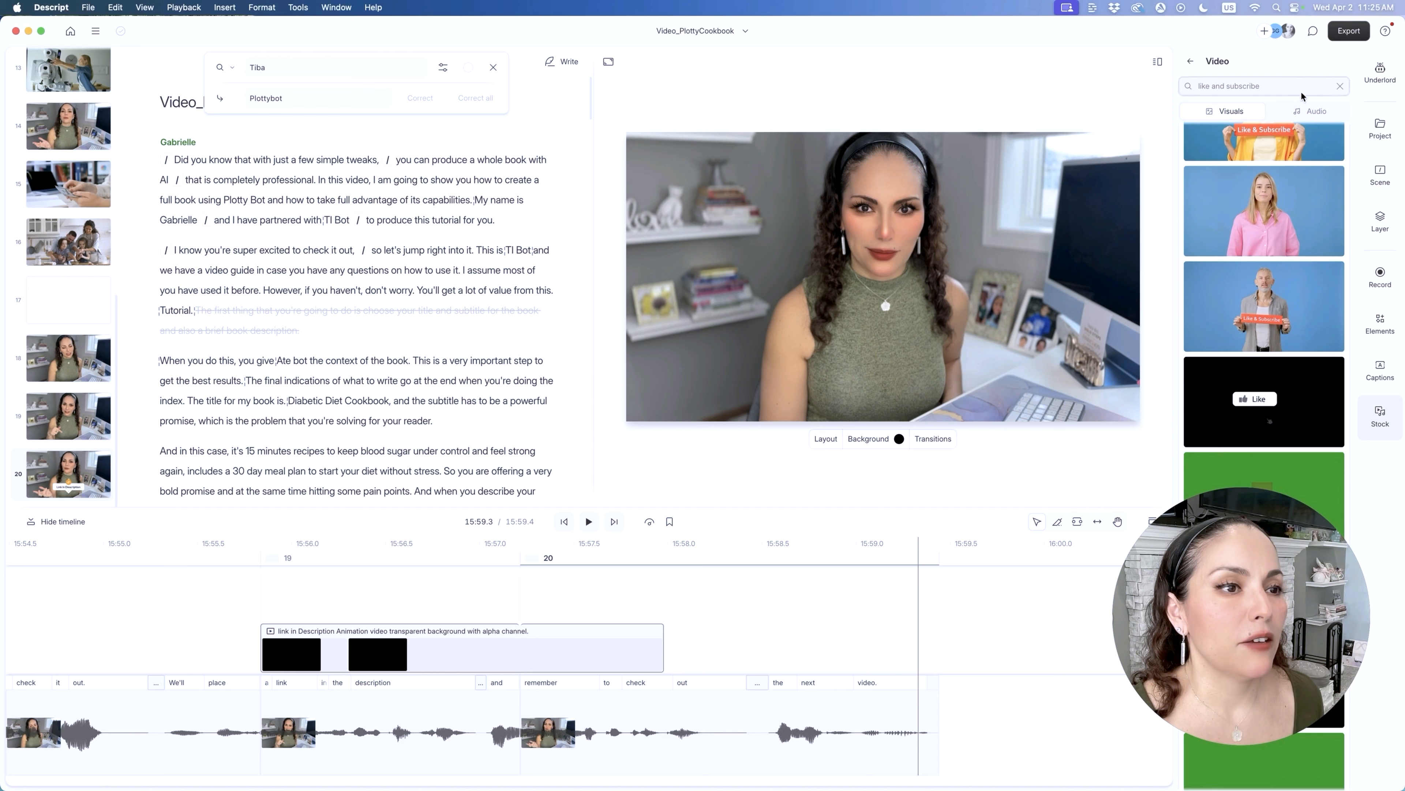
Search stock audio for "click" and add the Mouse Click Computer sound effect at "to like" in the like-and-subscribe sentence.
click(1302, 115)
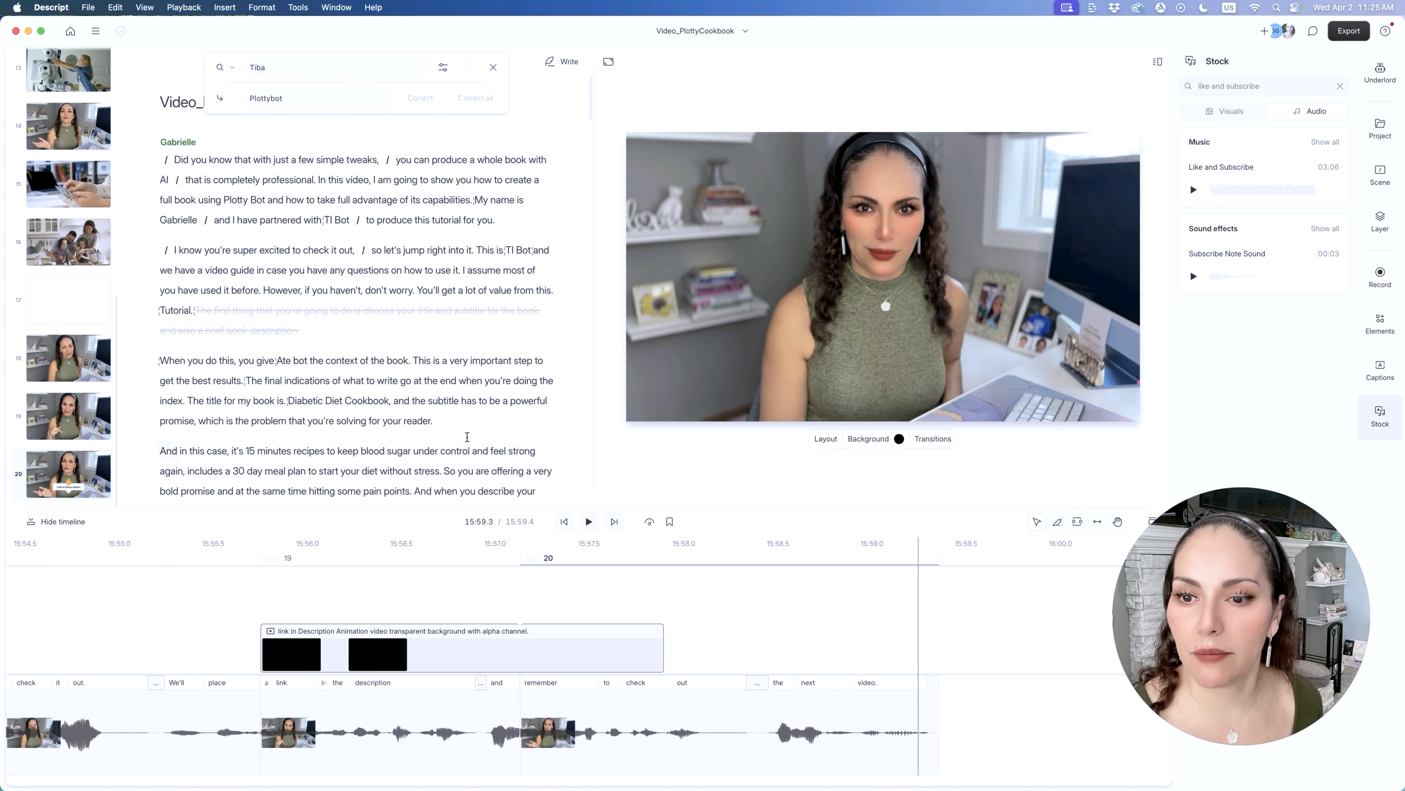
scroll(398, 404, down, 15)
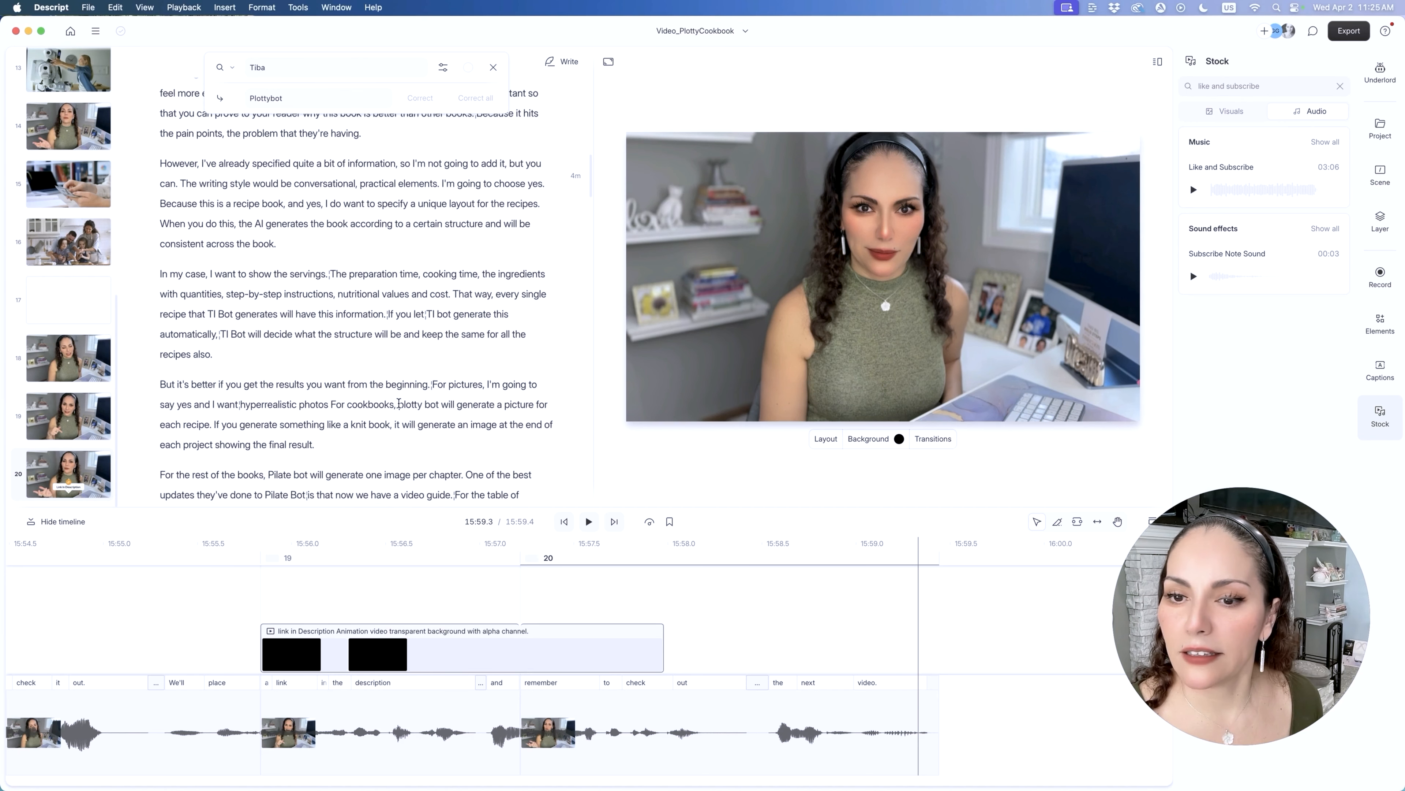
scroll(398, 404, down, 8)
click(376, 341)
drag(375, 341, 403, 342)
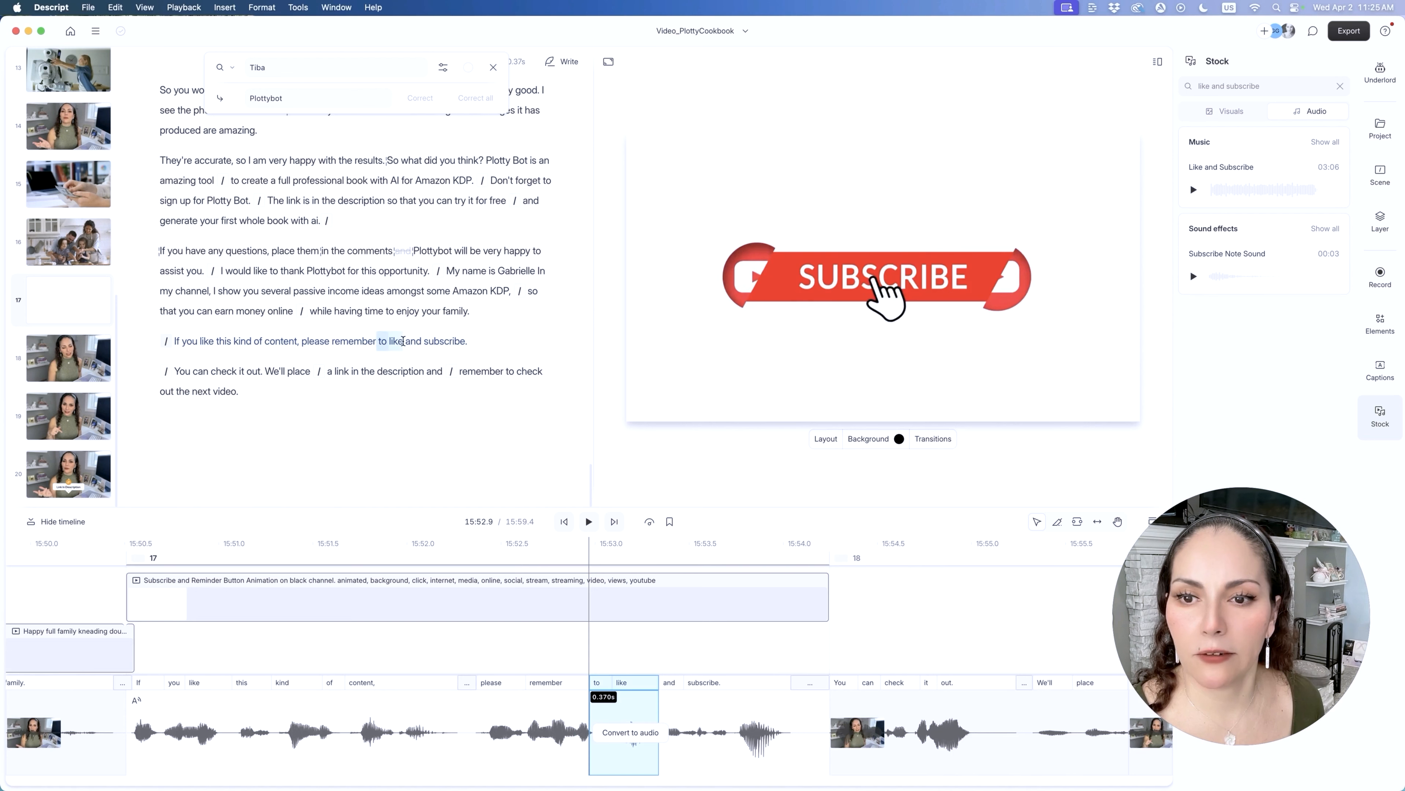
click(1190, 86)
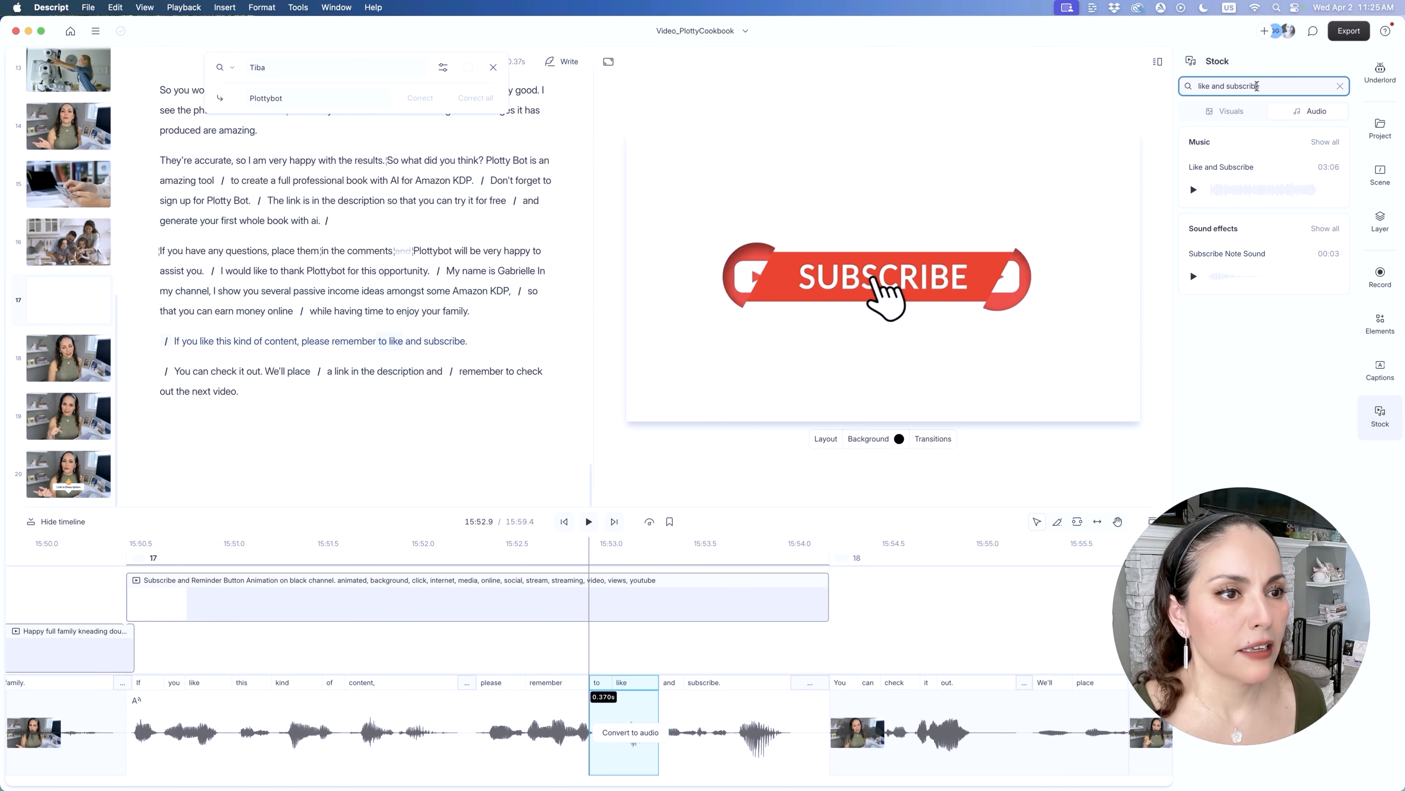
key(super+a)
text(click)
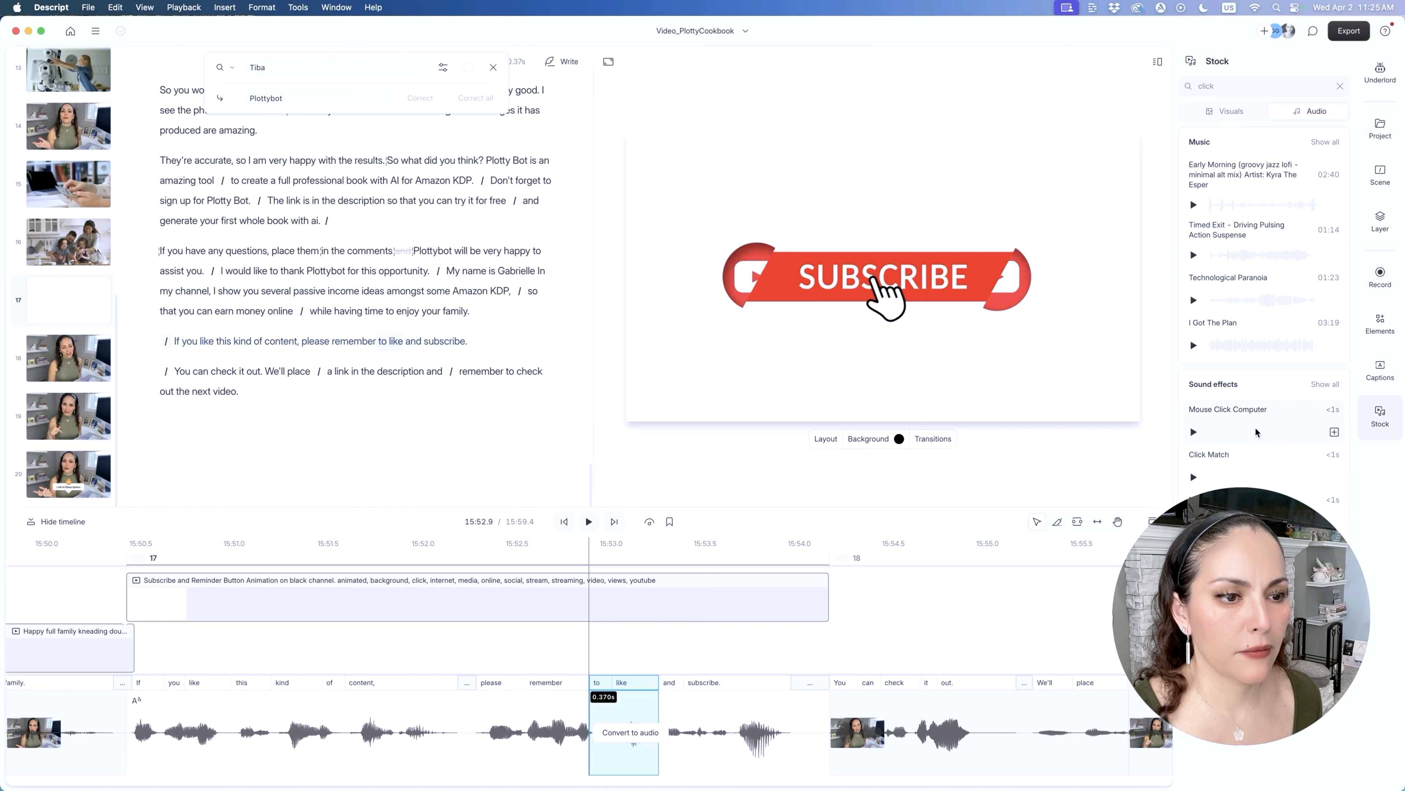
click(1335, 433)
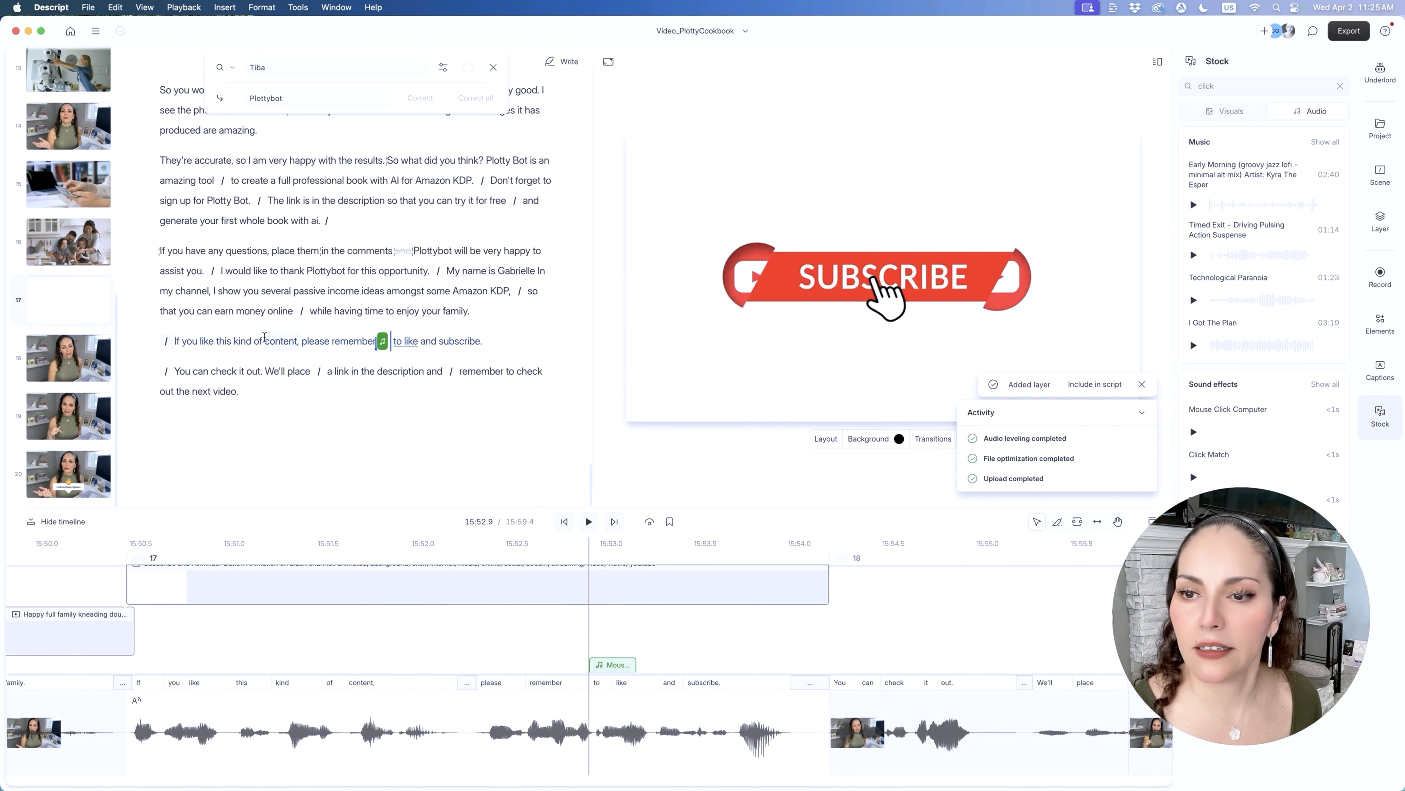
Play the like-and-subscribe sentence from "kind of content" and shift the mouse sound effect slightly later on the timeline.
click(250, 340)
key(space)
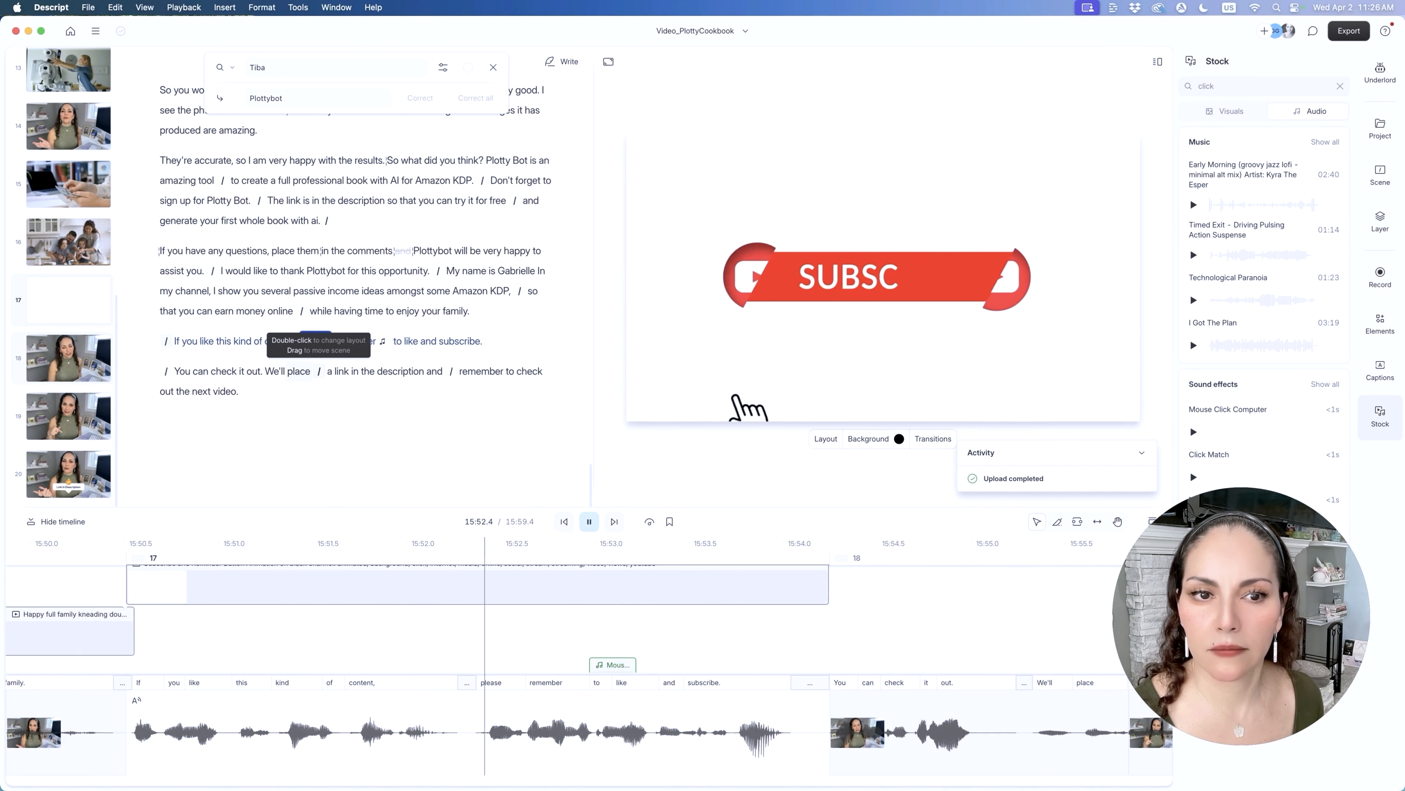
click(294, 371)
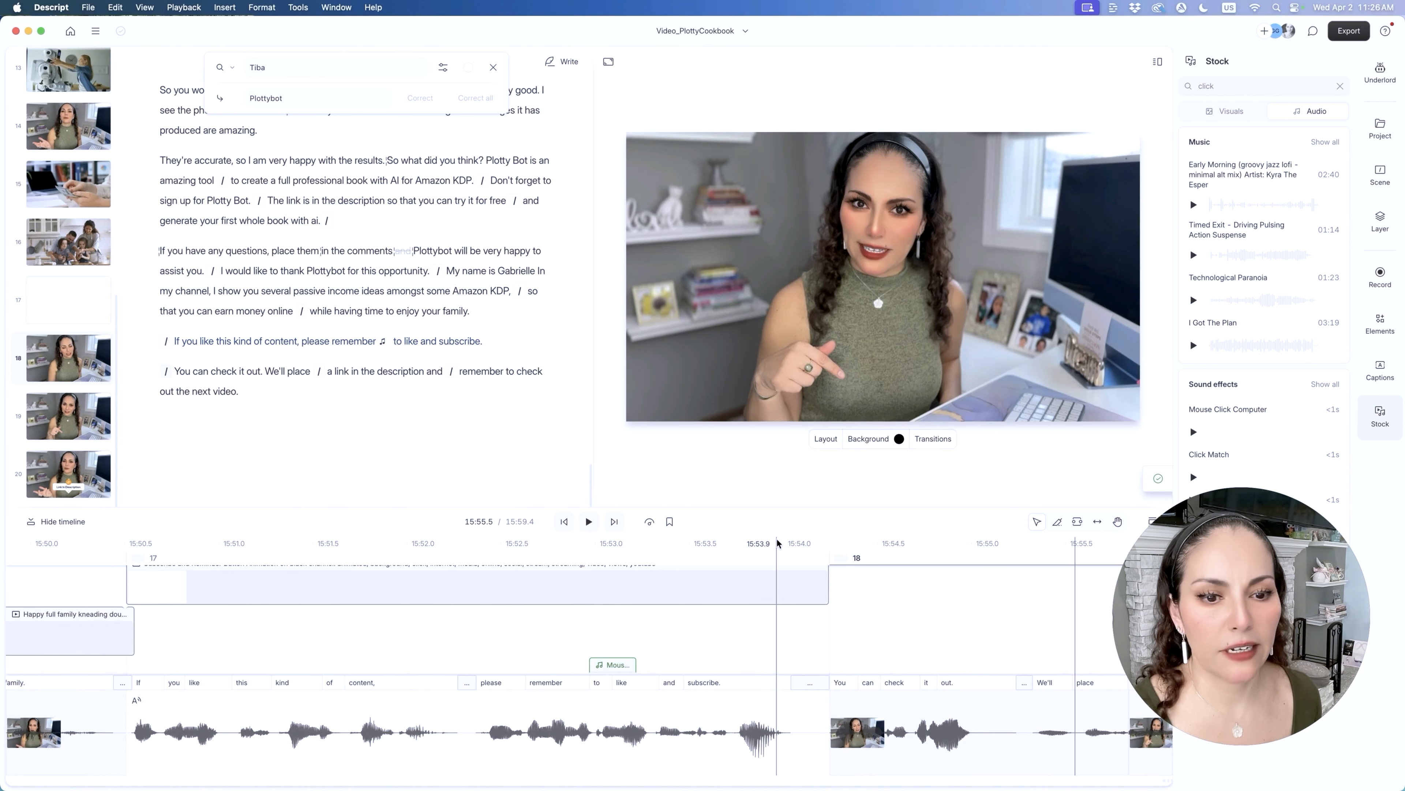
scroll(844, 623, down, 2)
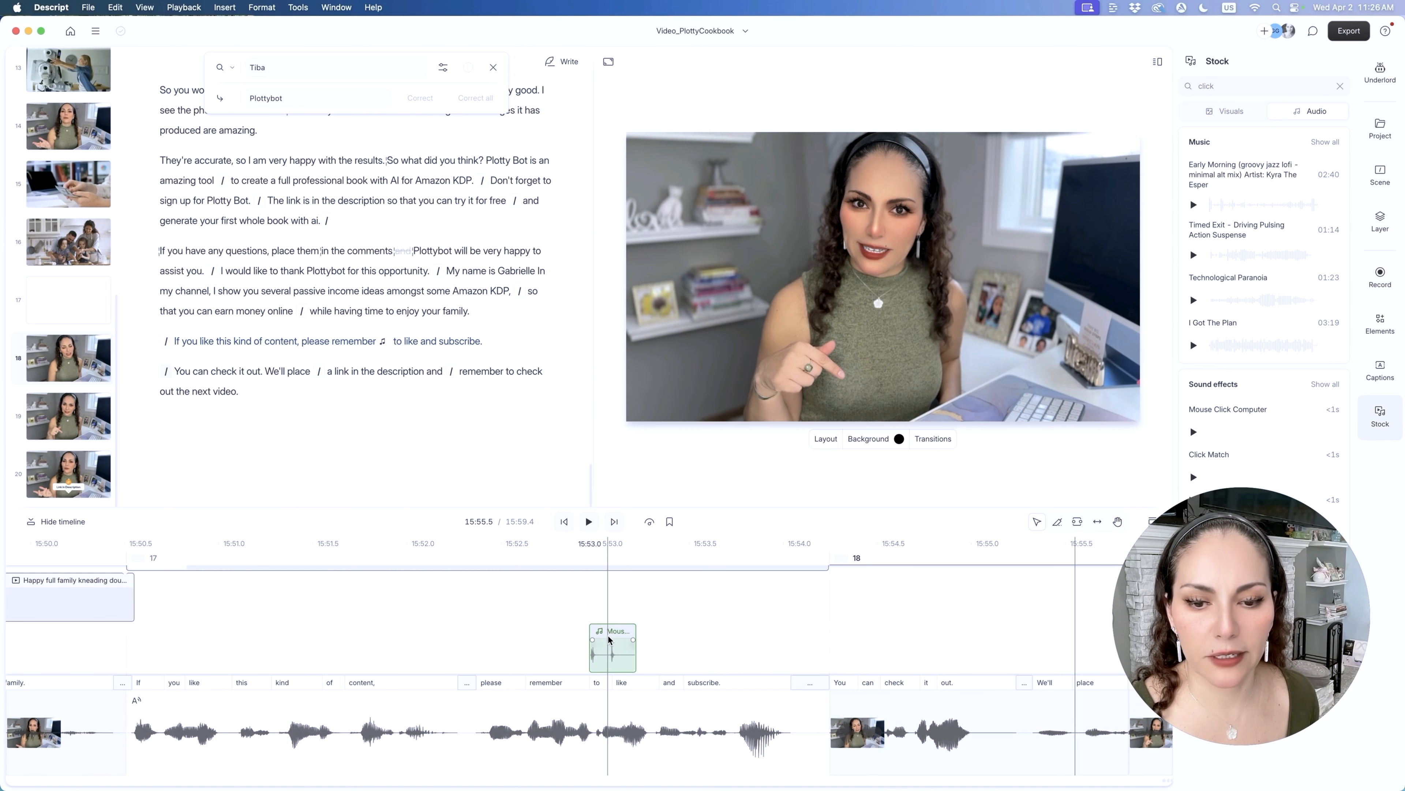
drag(609, 640, 619, 641)
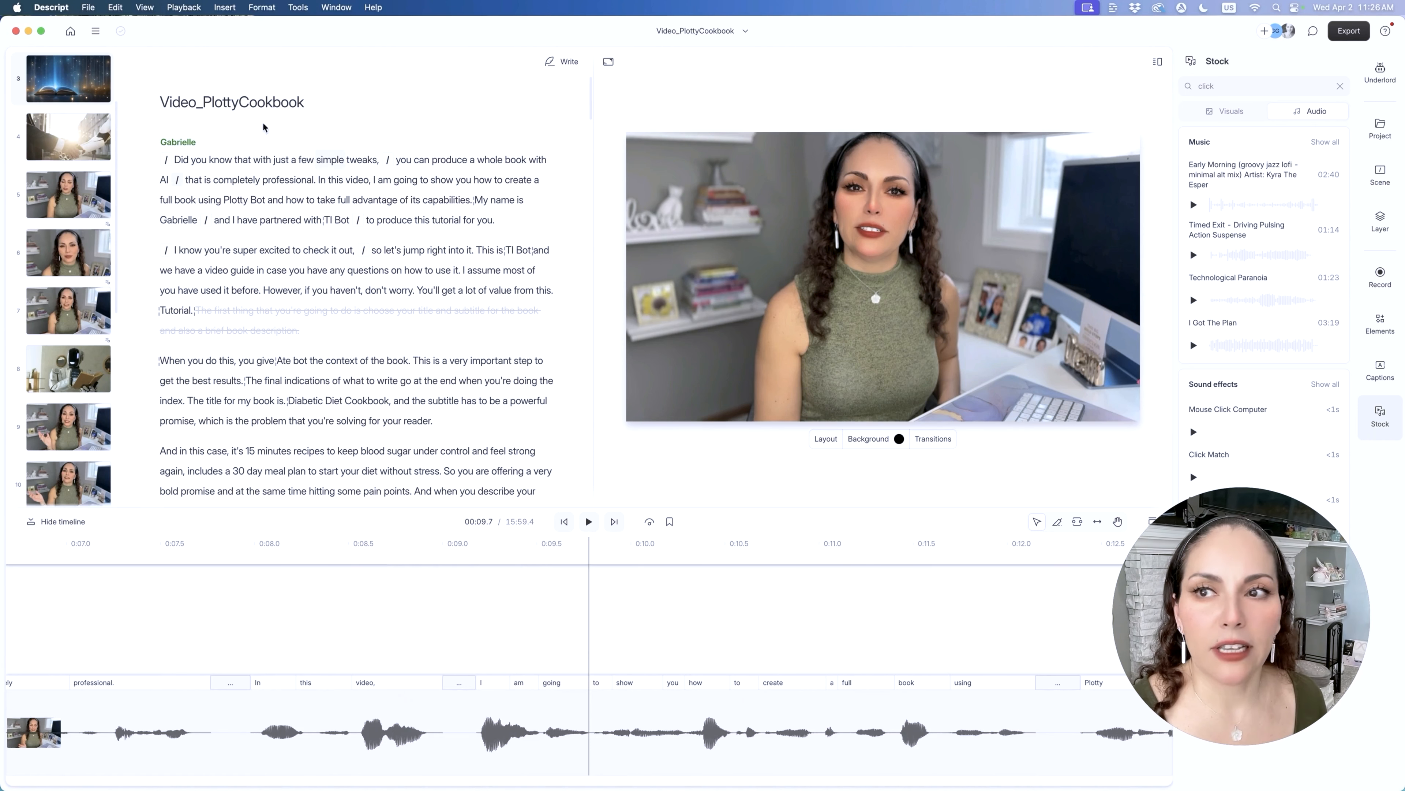
Leave the project for the AI speakers list and create a new AI speaker, entering the person's first name.
click(70, 31)
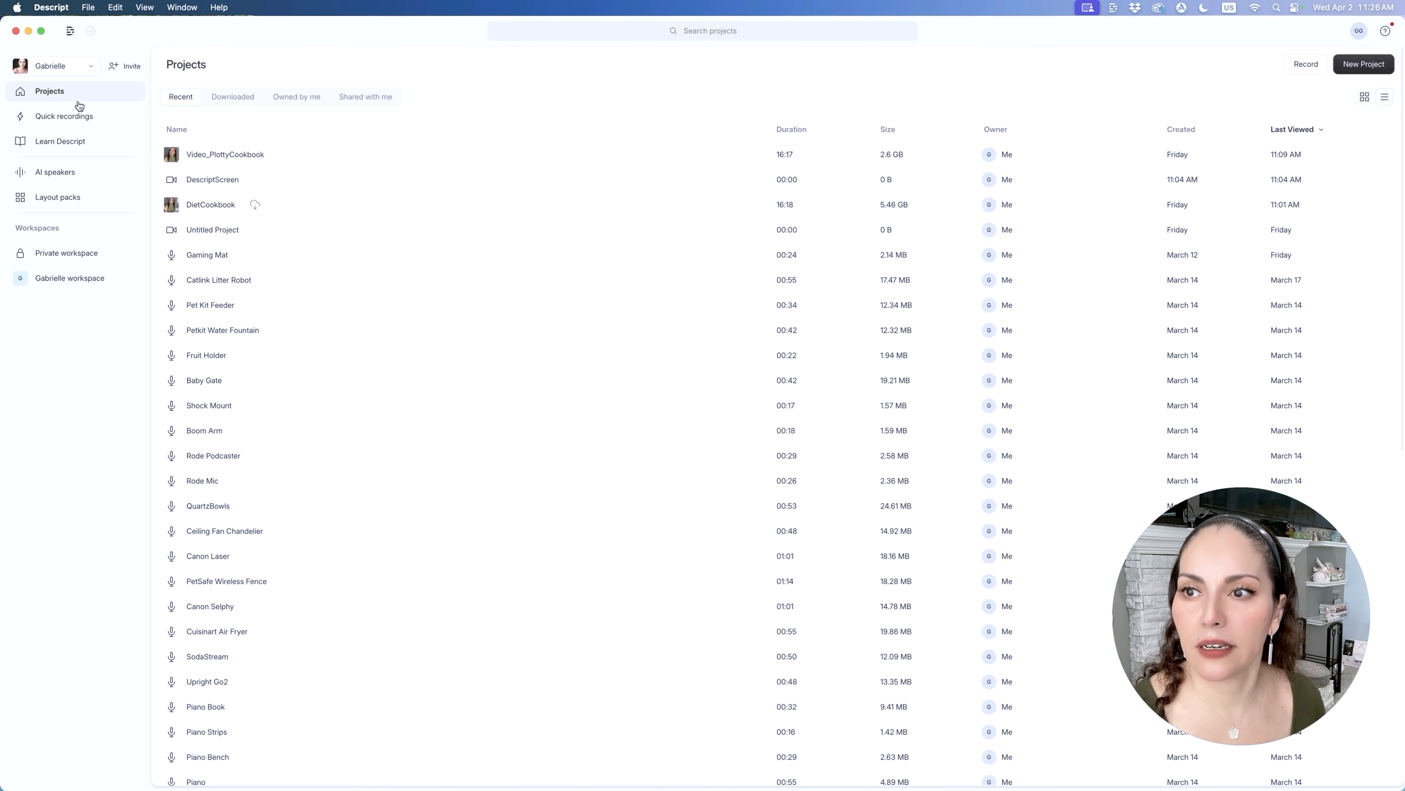
click(59, 176)
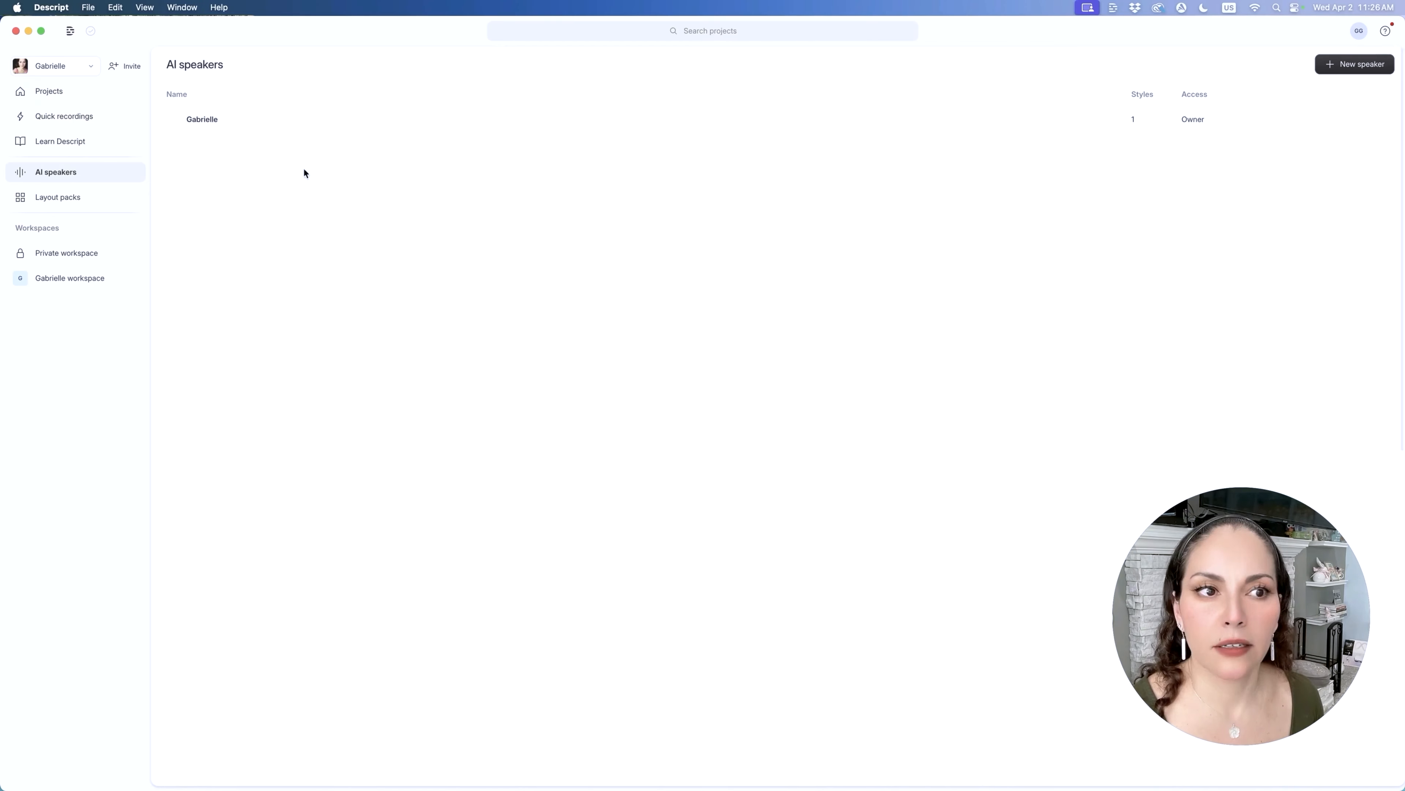
mouse_move(240, 119)
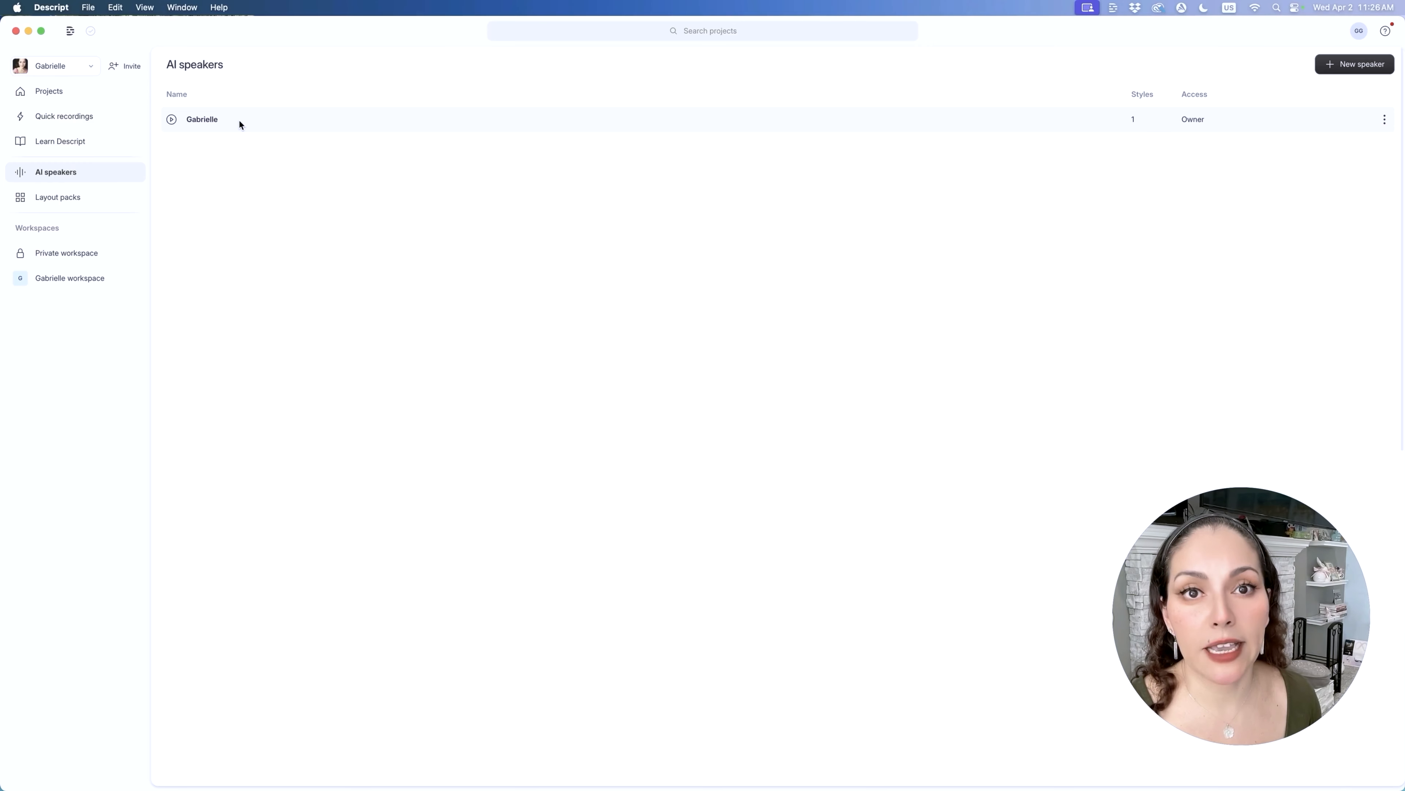
click(1368, 67)
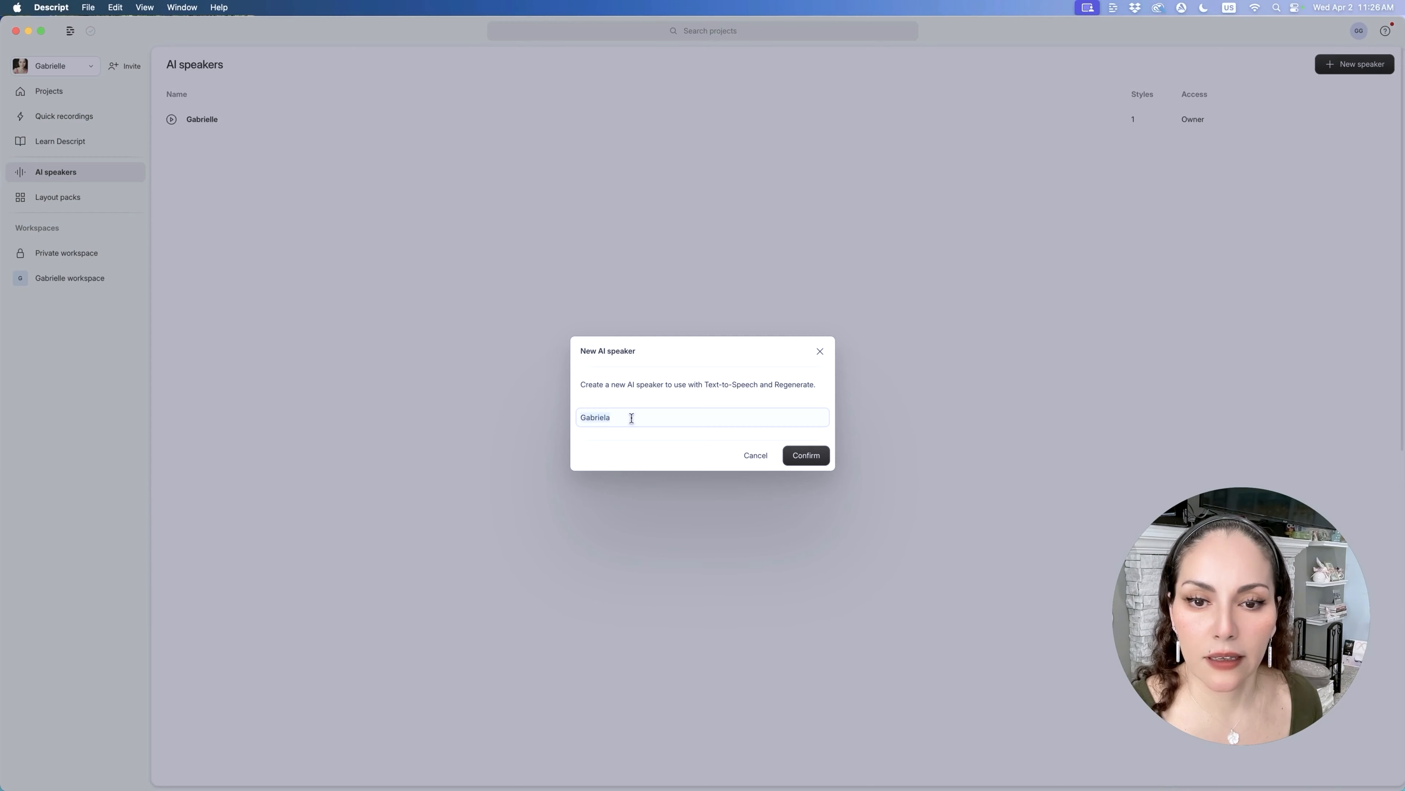
text(Gabriela)
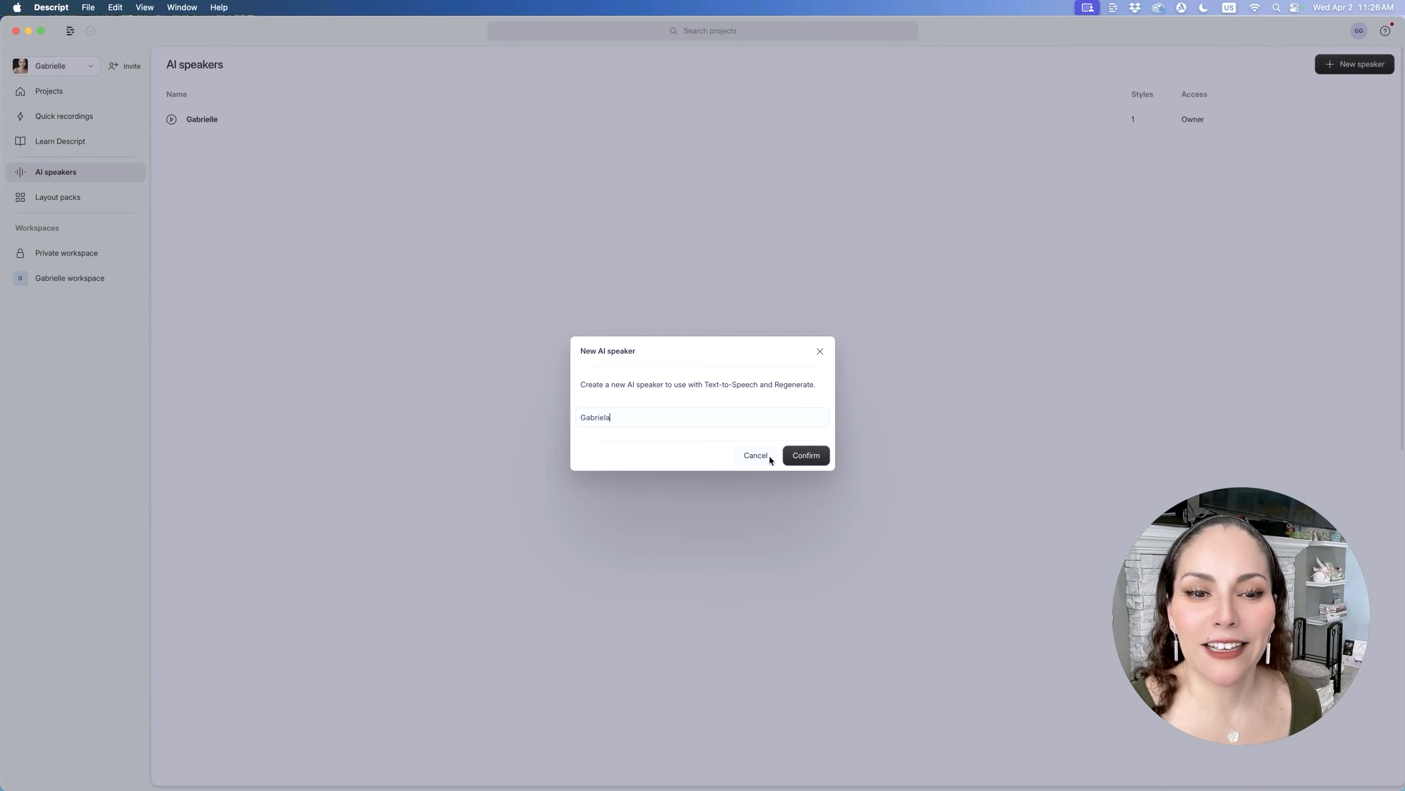
click(811, 456)
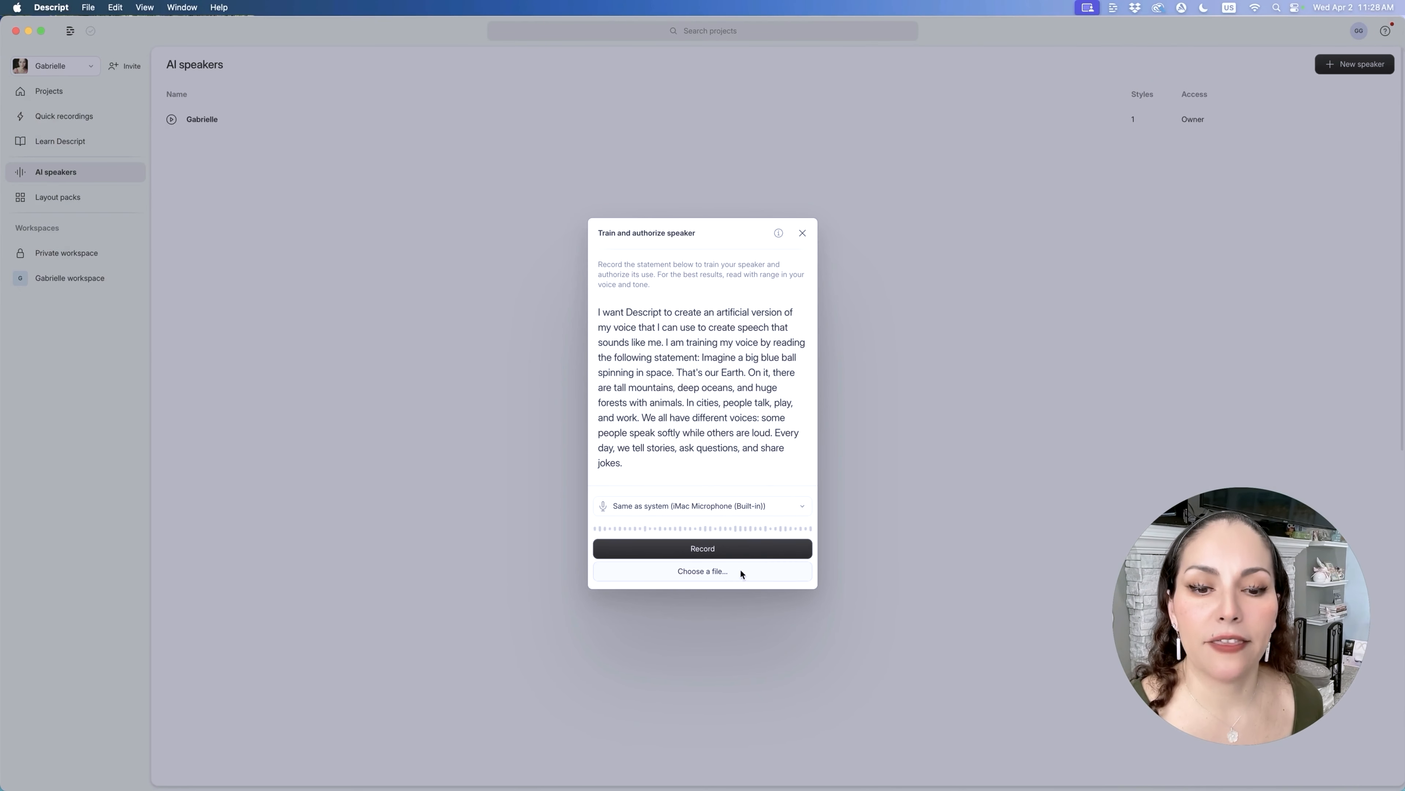
Select Visualizacion_Subliminal_2025.mp3 as the file for training the new speaker's voice, and cancel the file selection.
click(723, 573)
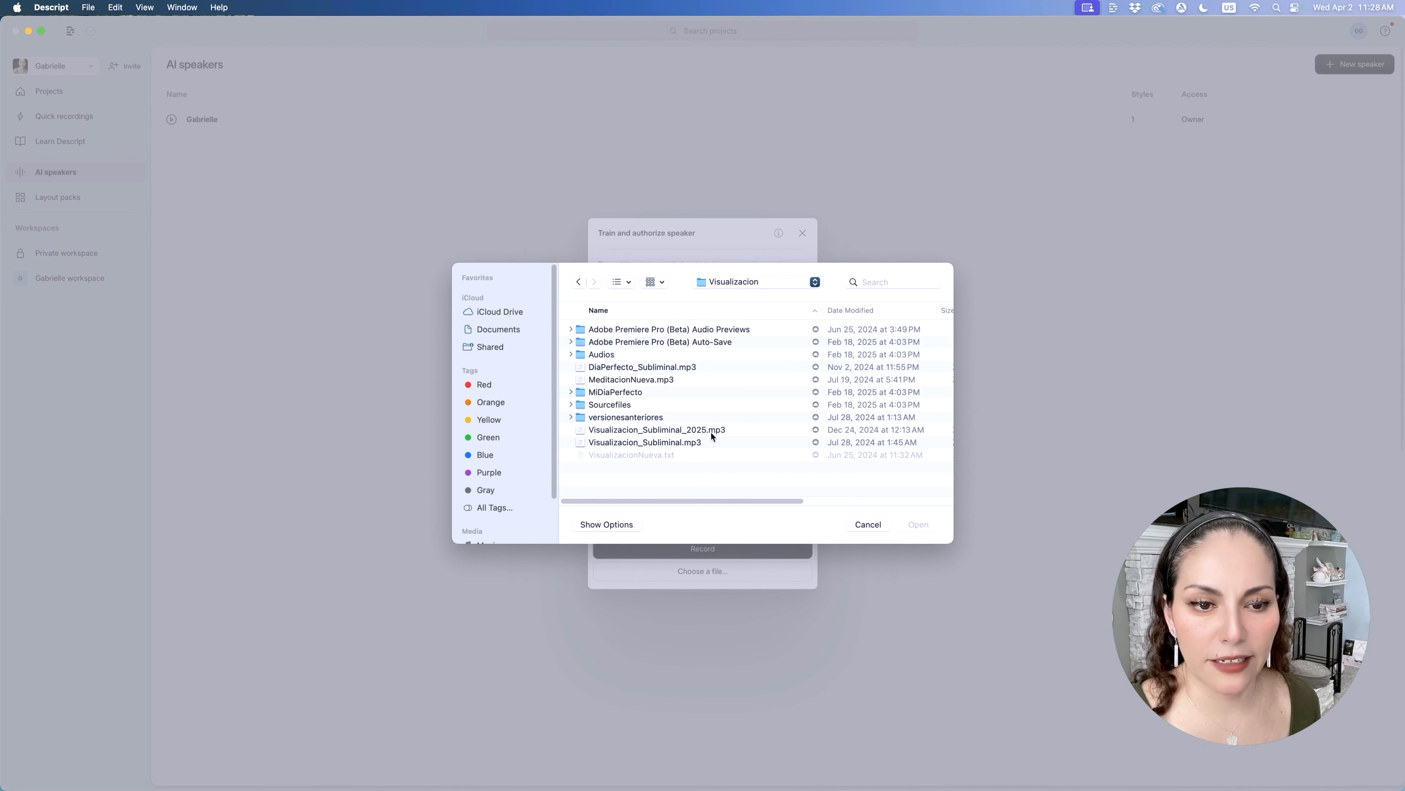
click(669, 430)
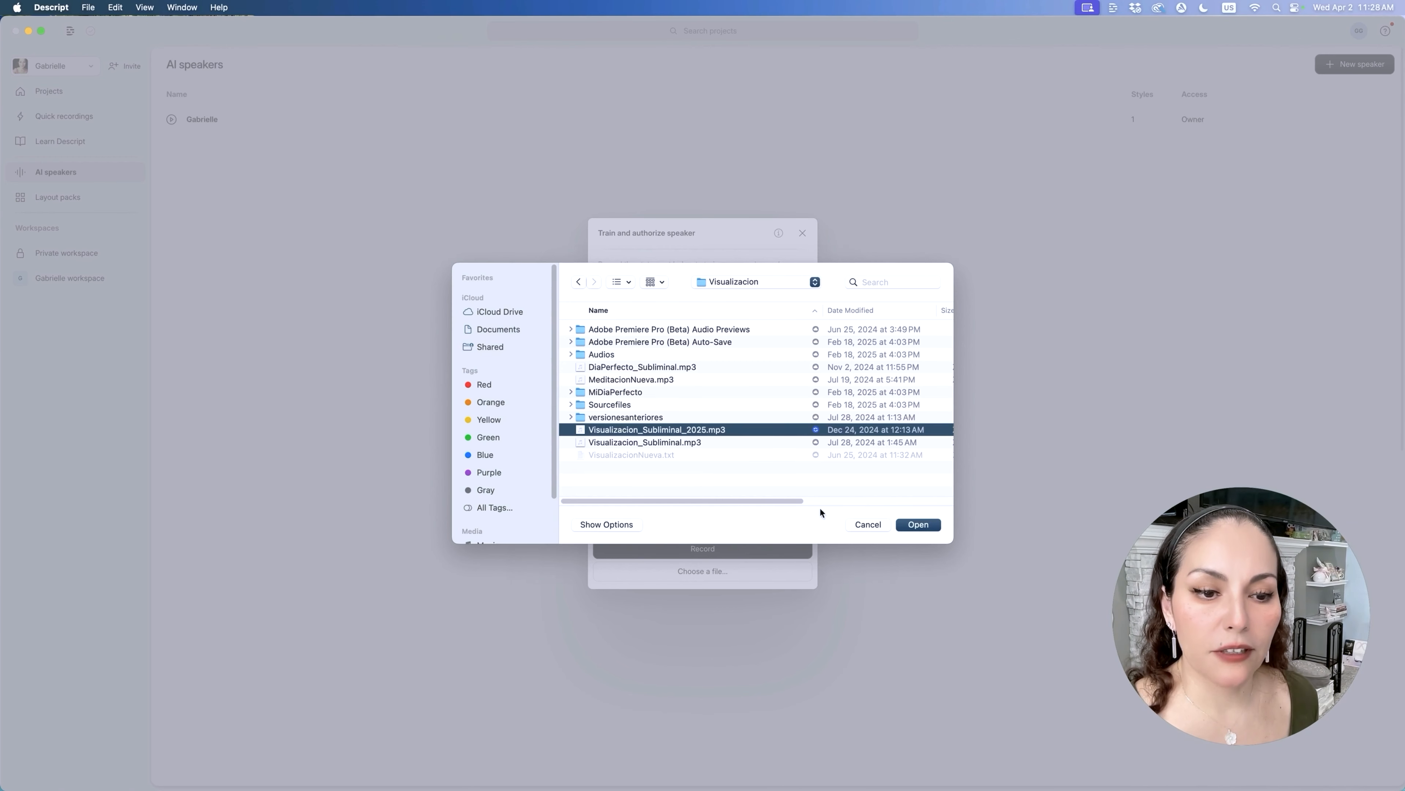
click(869, 525)
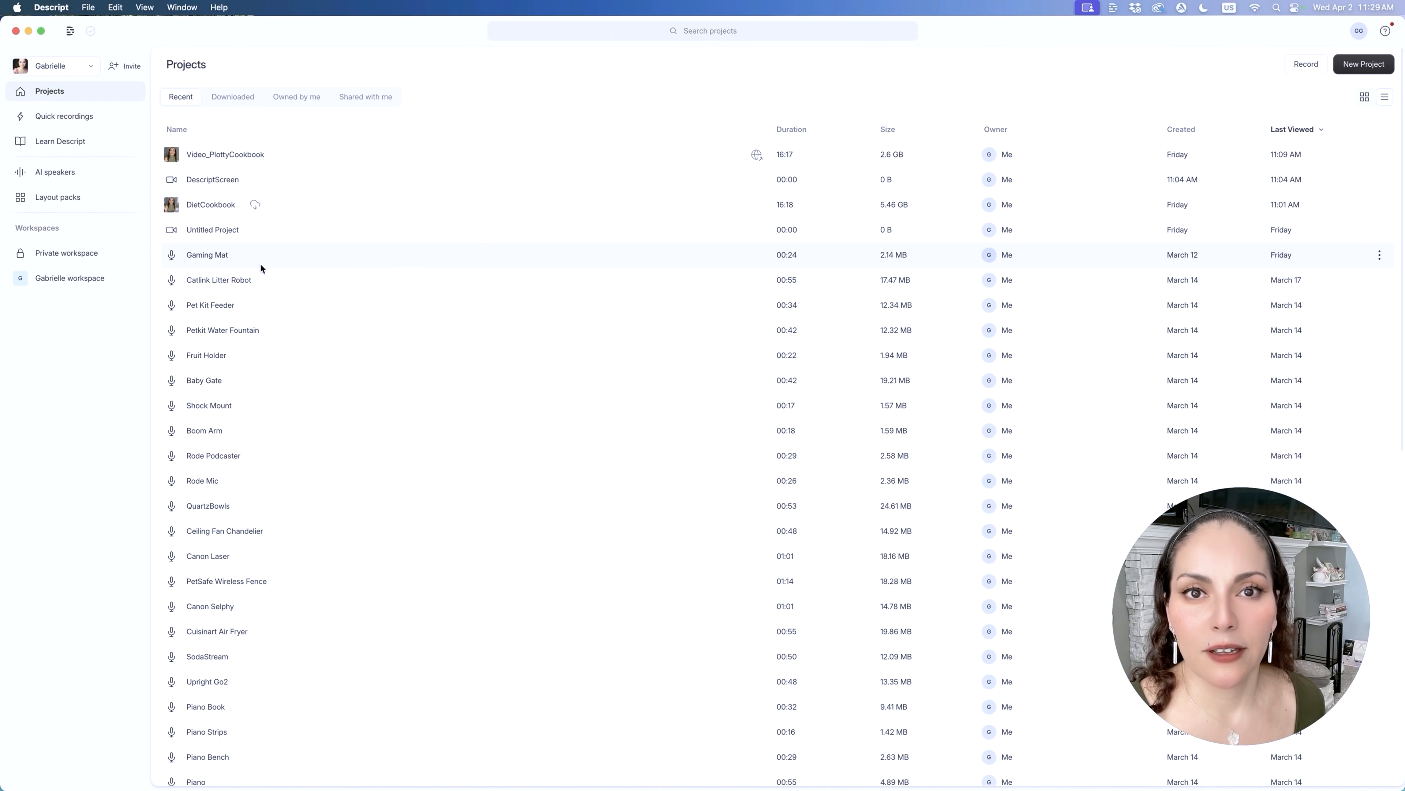
Open the Boom Arm project and play its AI-generated voice-over.
click(204, 430)
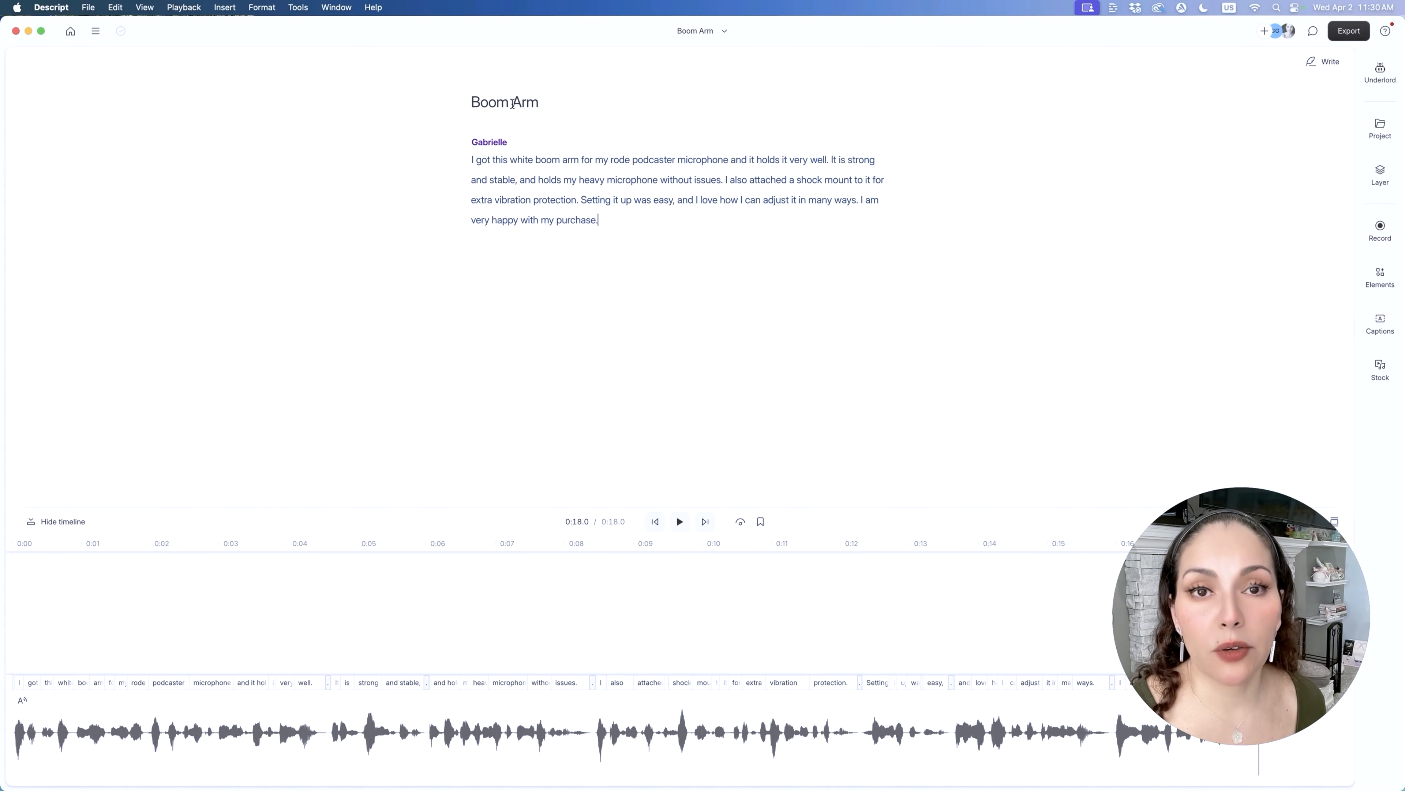
key(space)
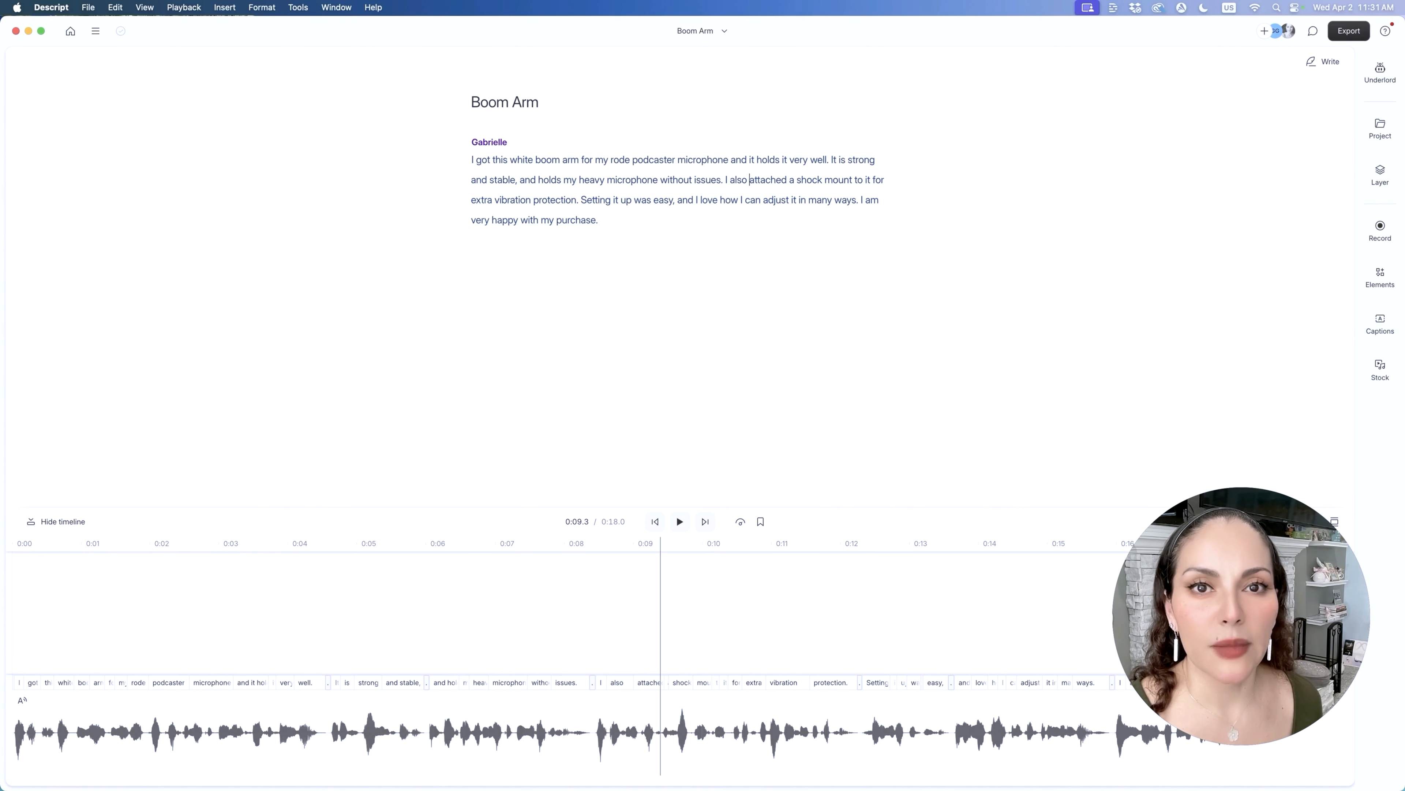
Add the paragraph "I love my rode podcaster microphone, it's a great choice." after "my purchase", generate its AI speech and play it.
click(620, 224)
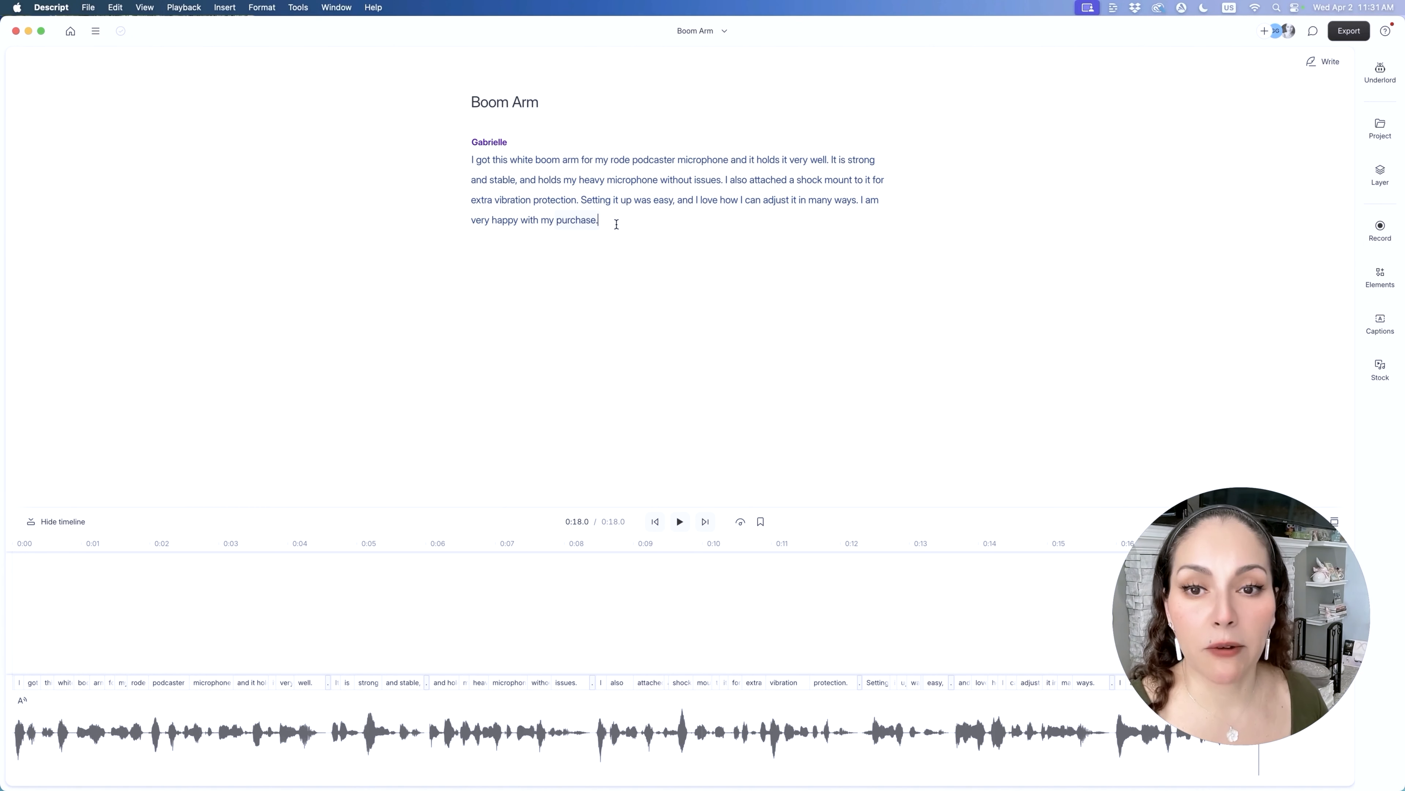
key(Return)
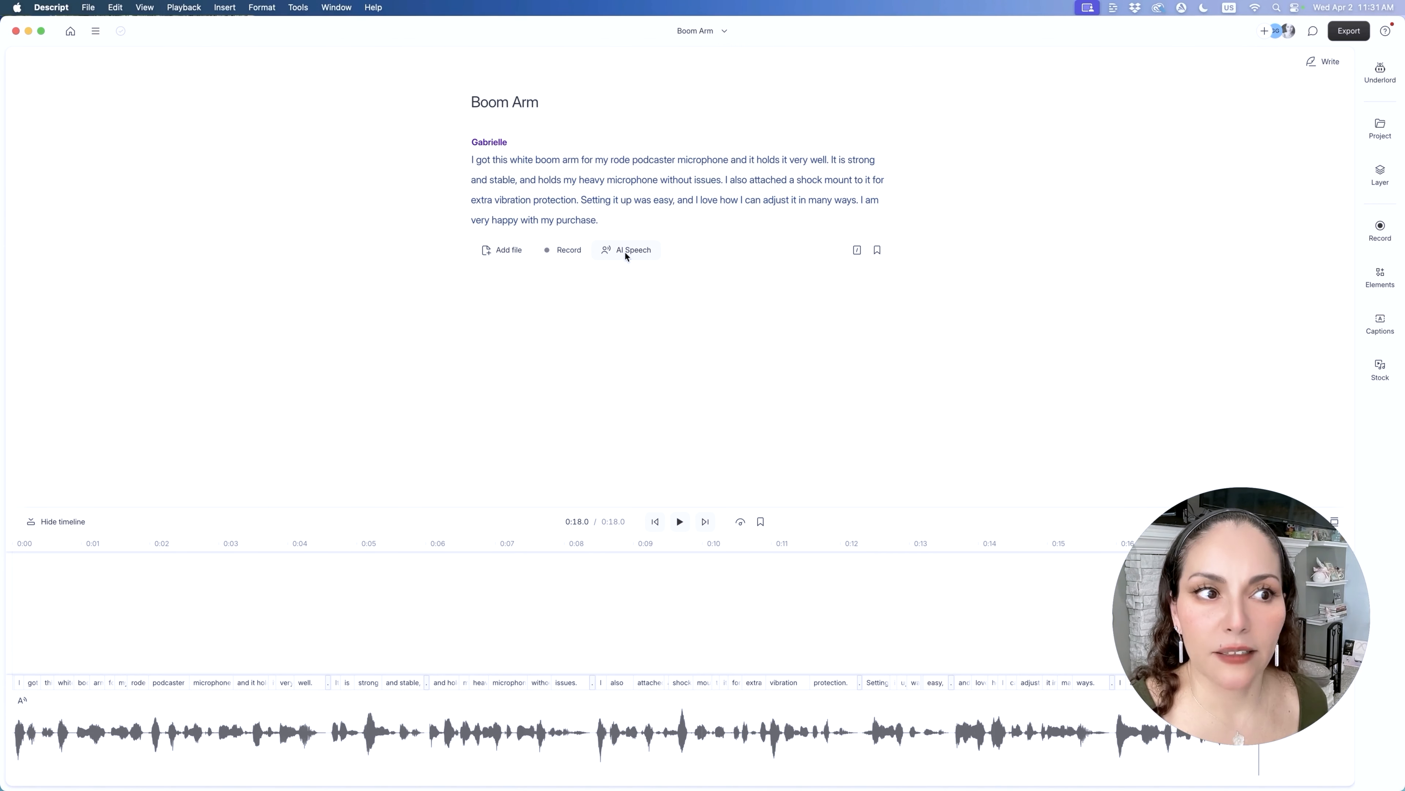
click(1328, 62)
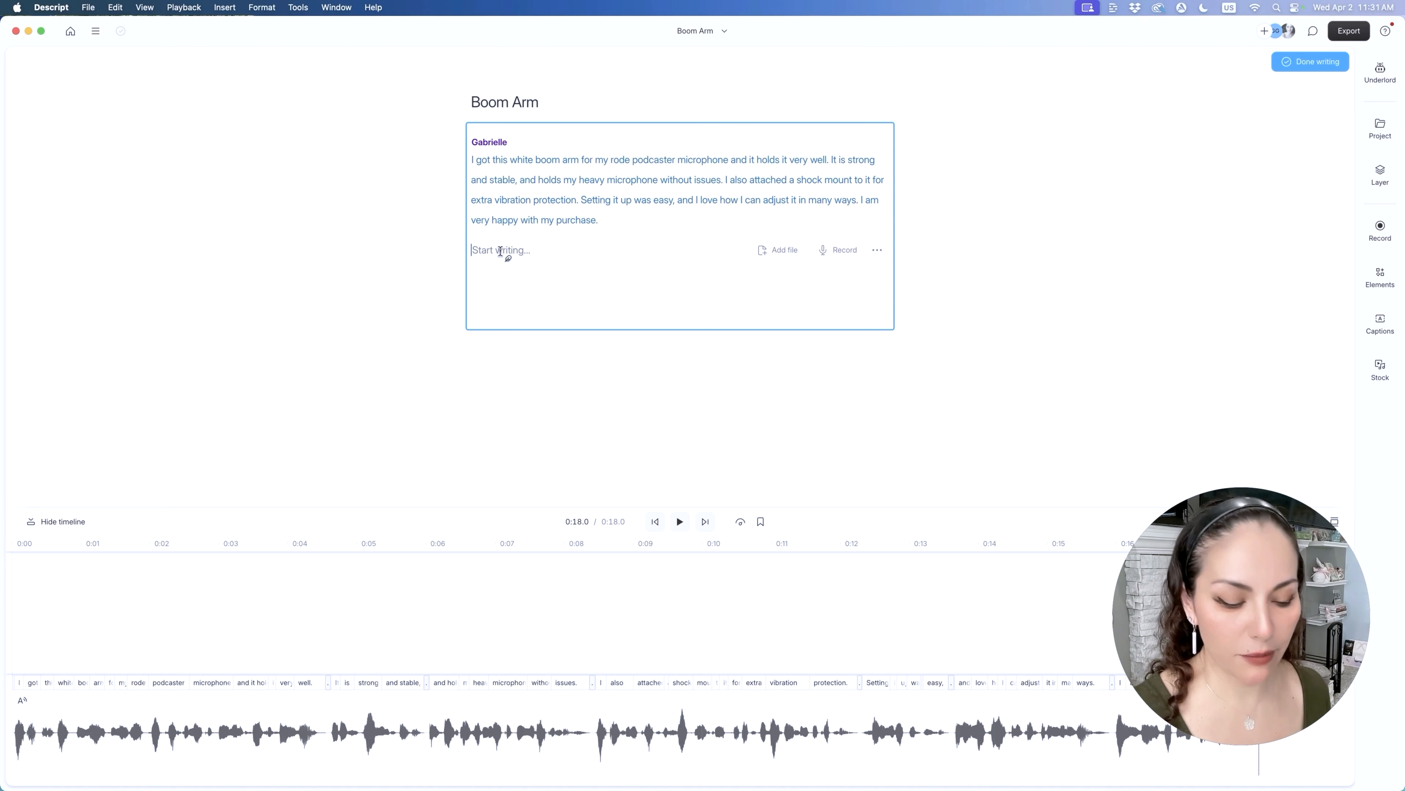
text(I love my rode podcaster microphone, it's a great choice.)
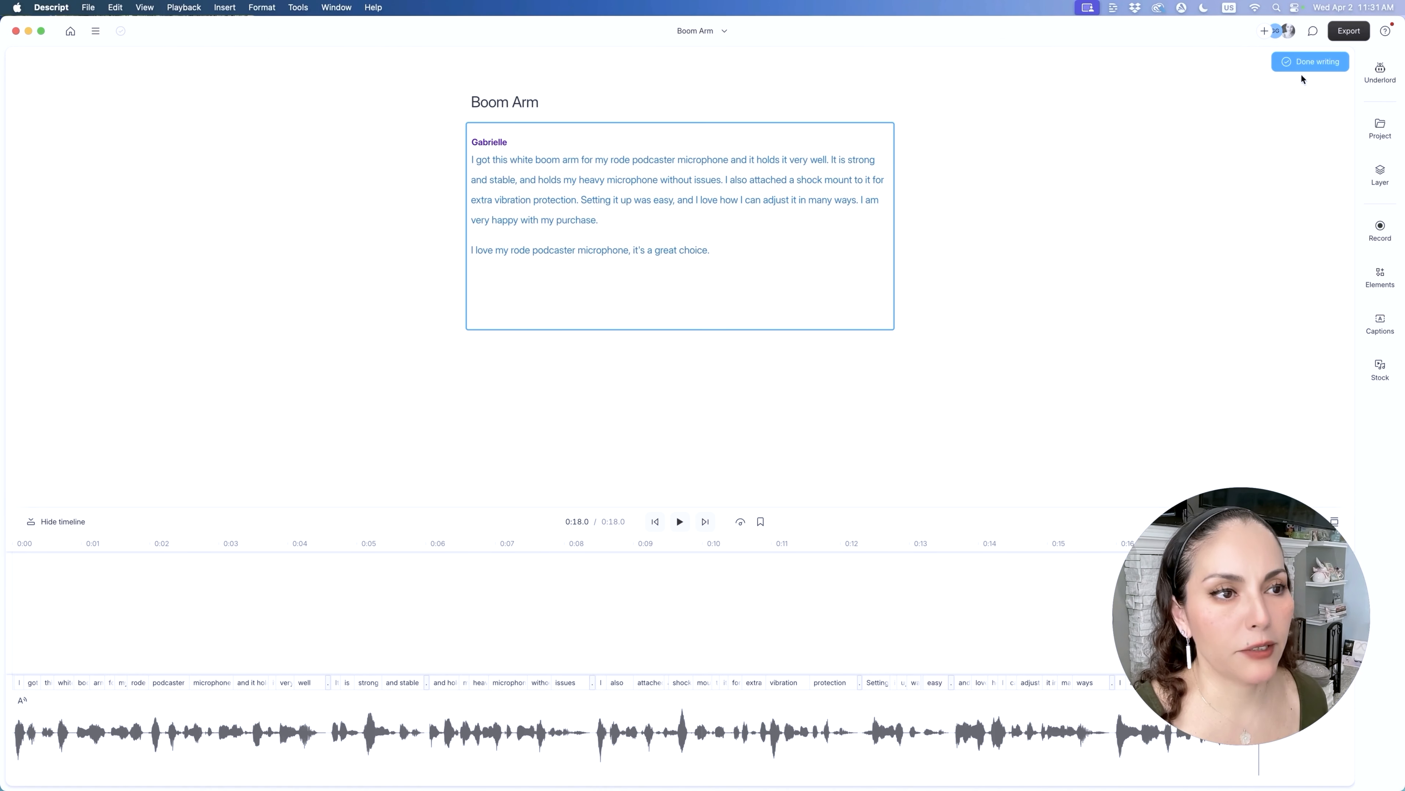
click(1308, 66)
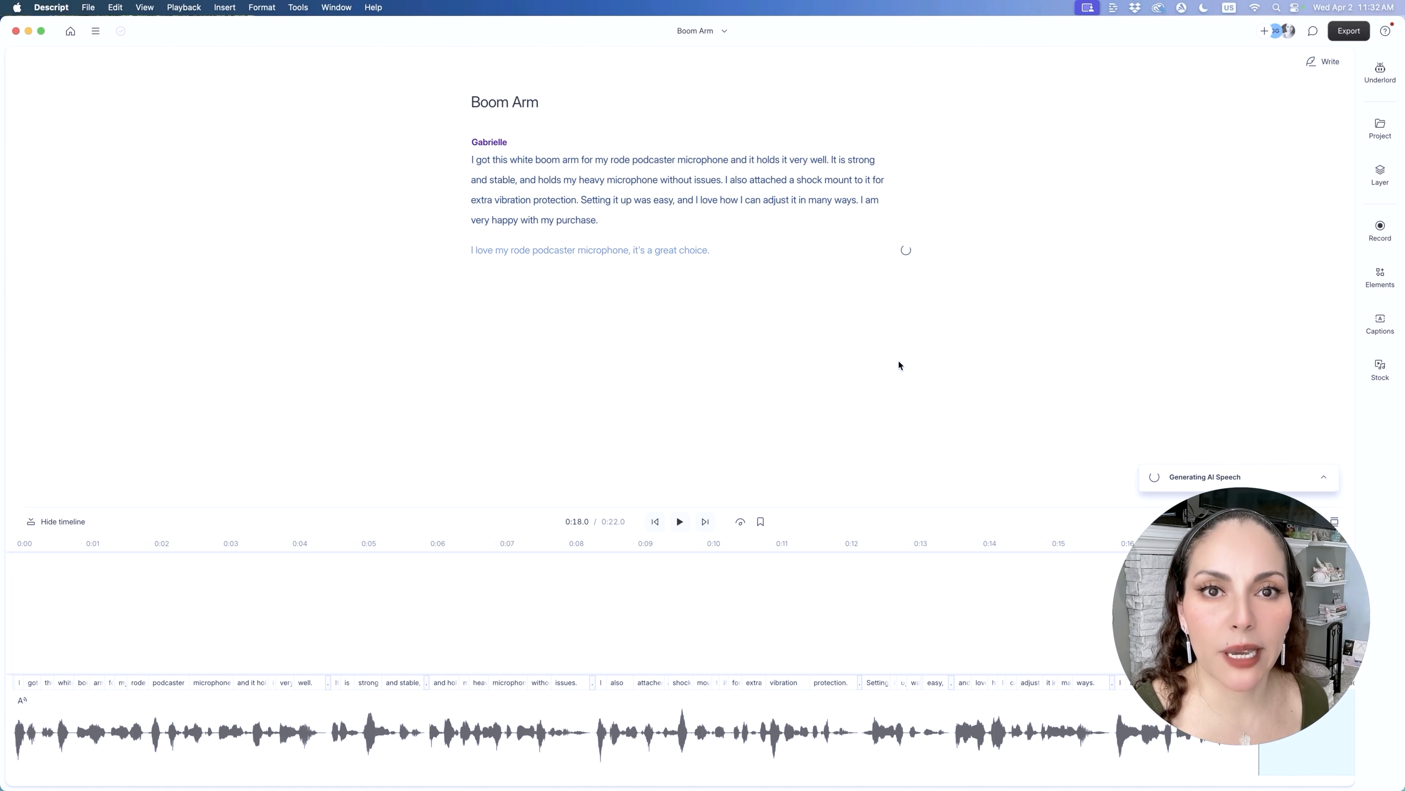
key(space)
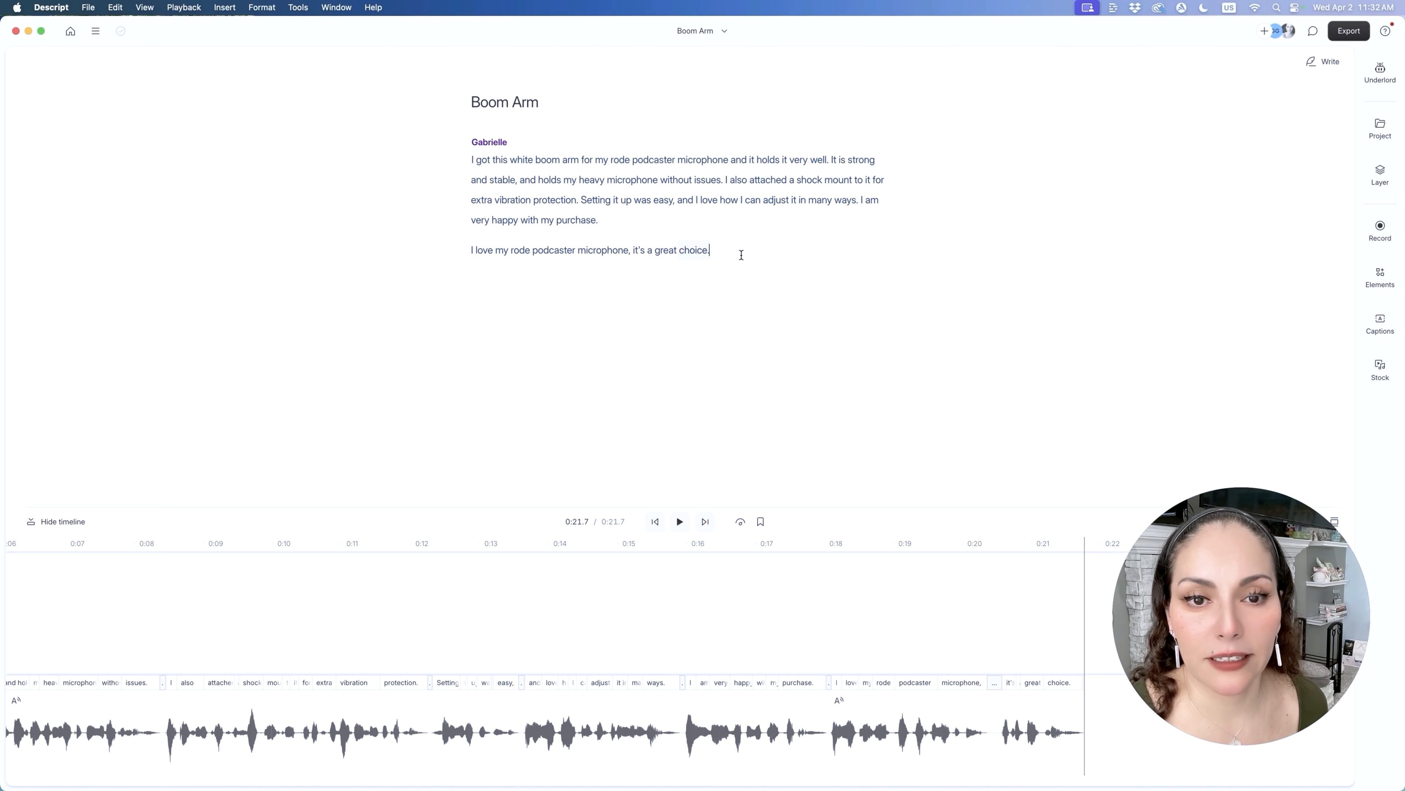
Leave the Boom Arm project and examine the Descript pricing page, comparing features of the Free, Hobbyist, Creator and Business plans.
click(70, 31)
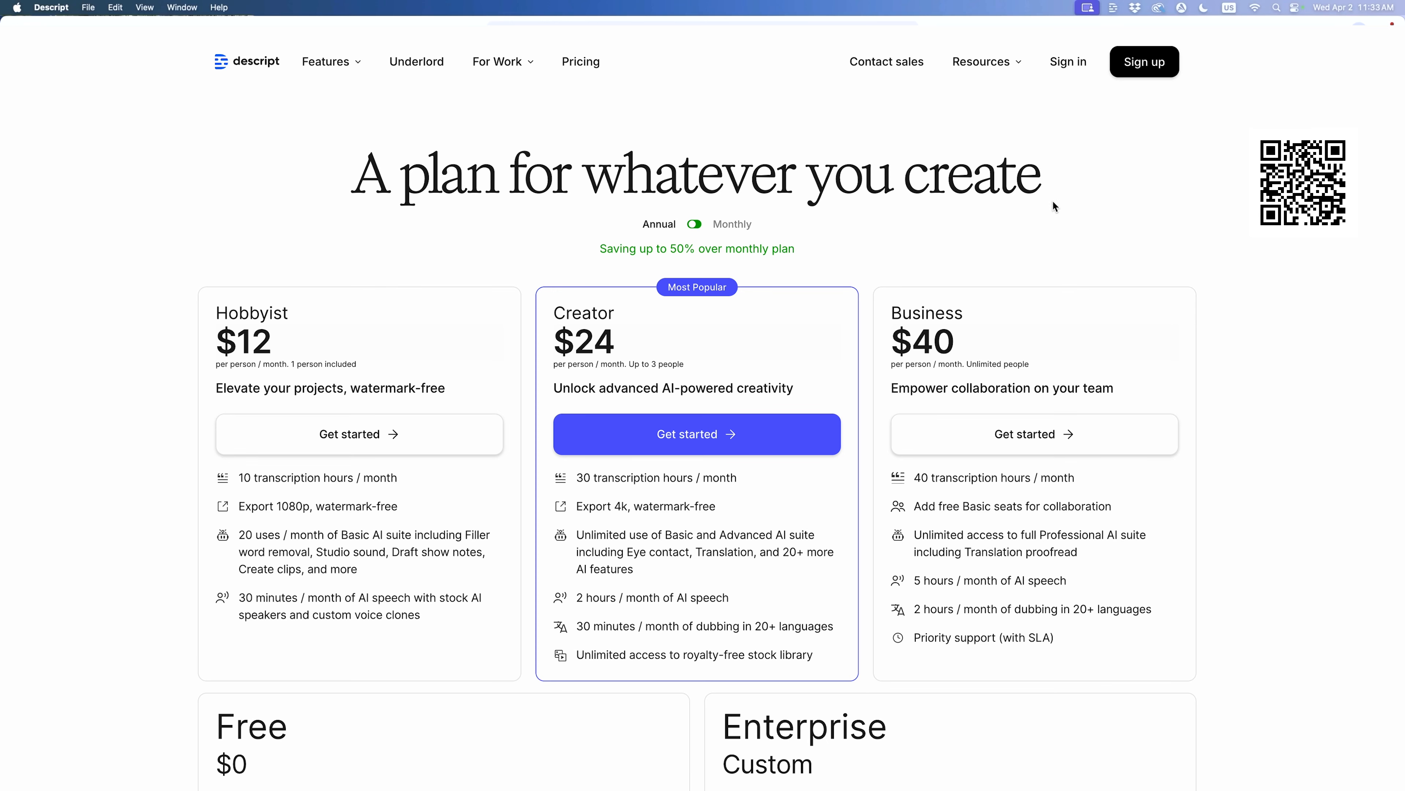
scroll(703, 443, down, 5)
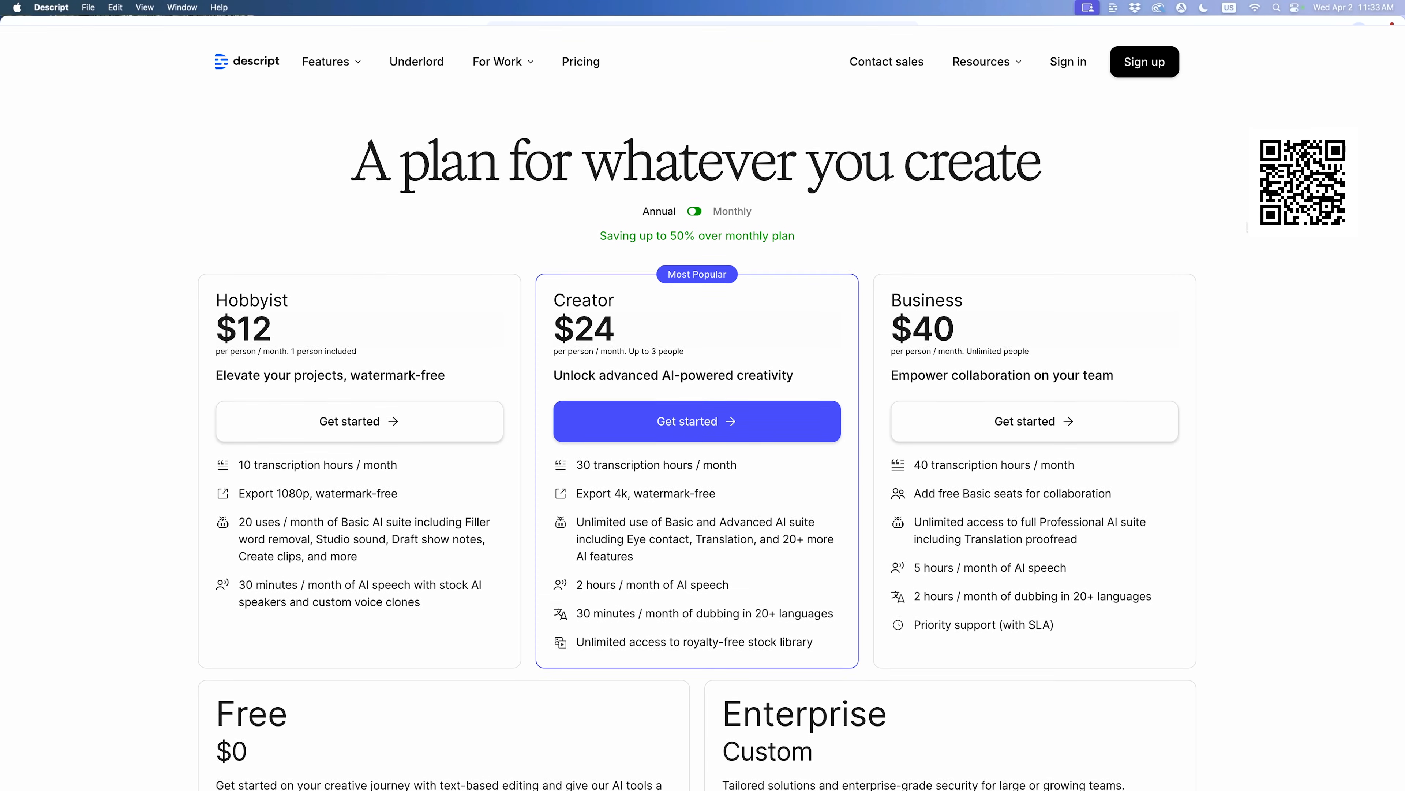
scroll(697, 395, down, 20)
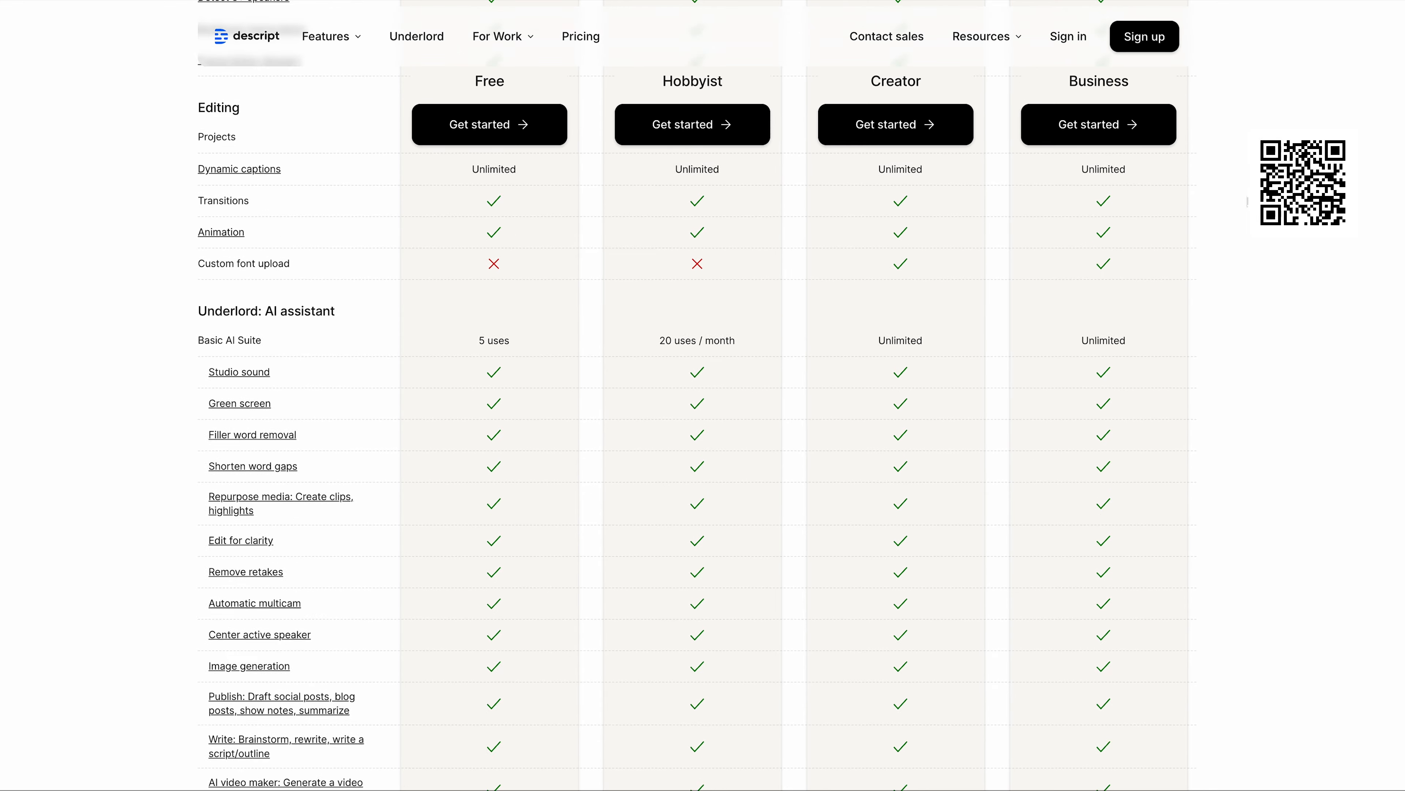
scroll(698, 395, down, 9)
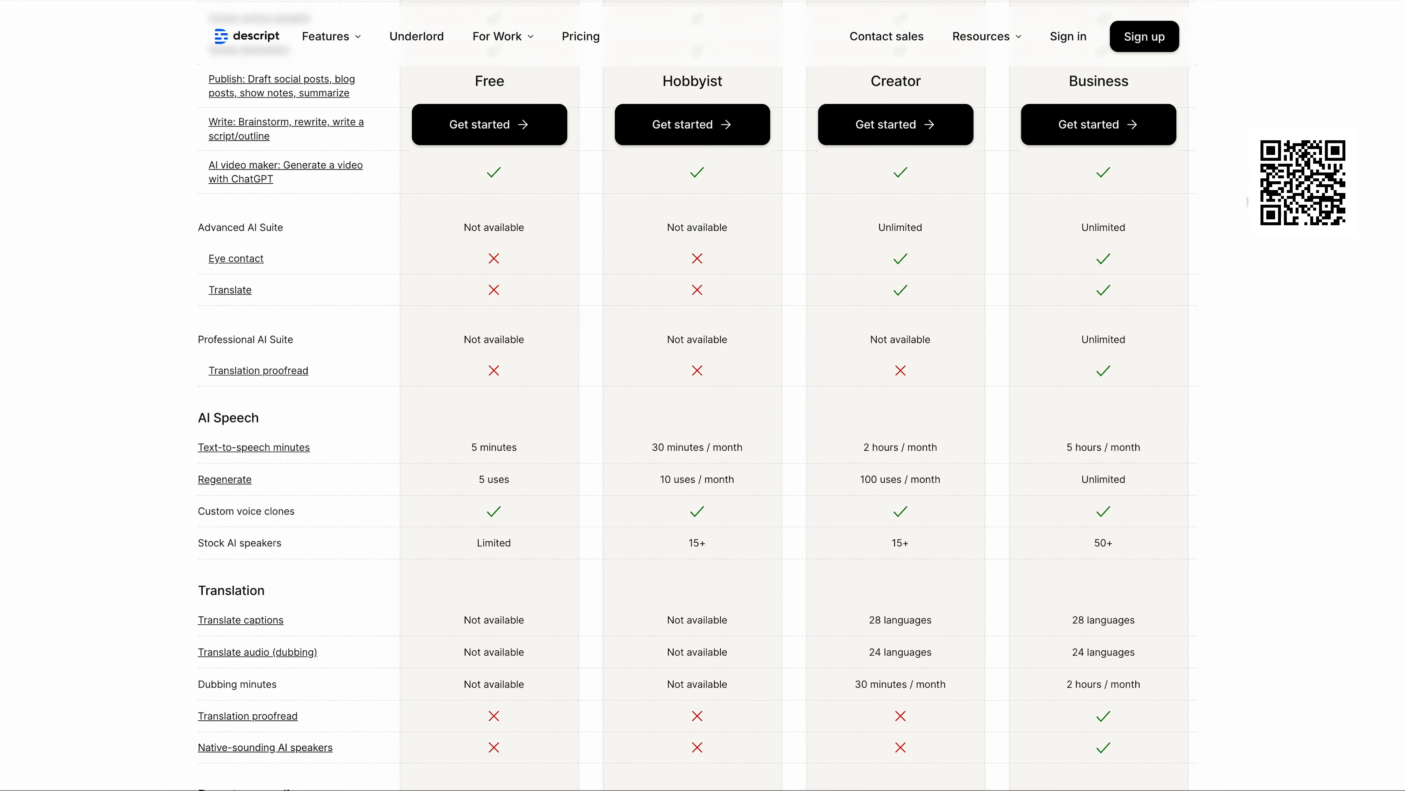
scroll(697, 396, down, 10)
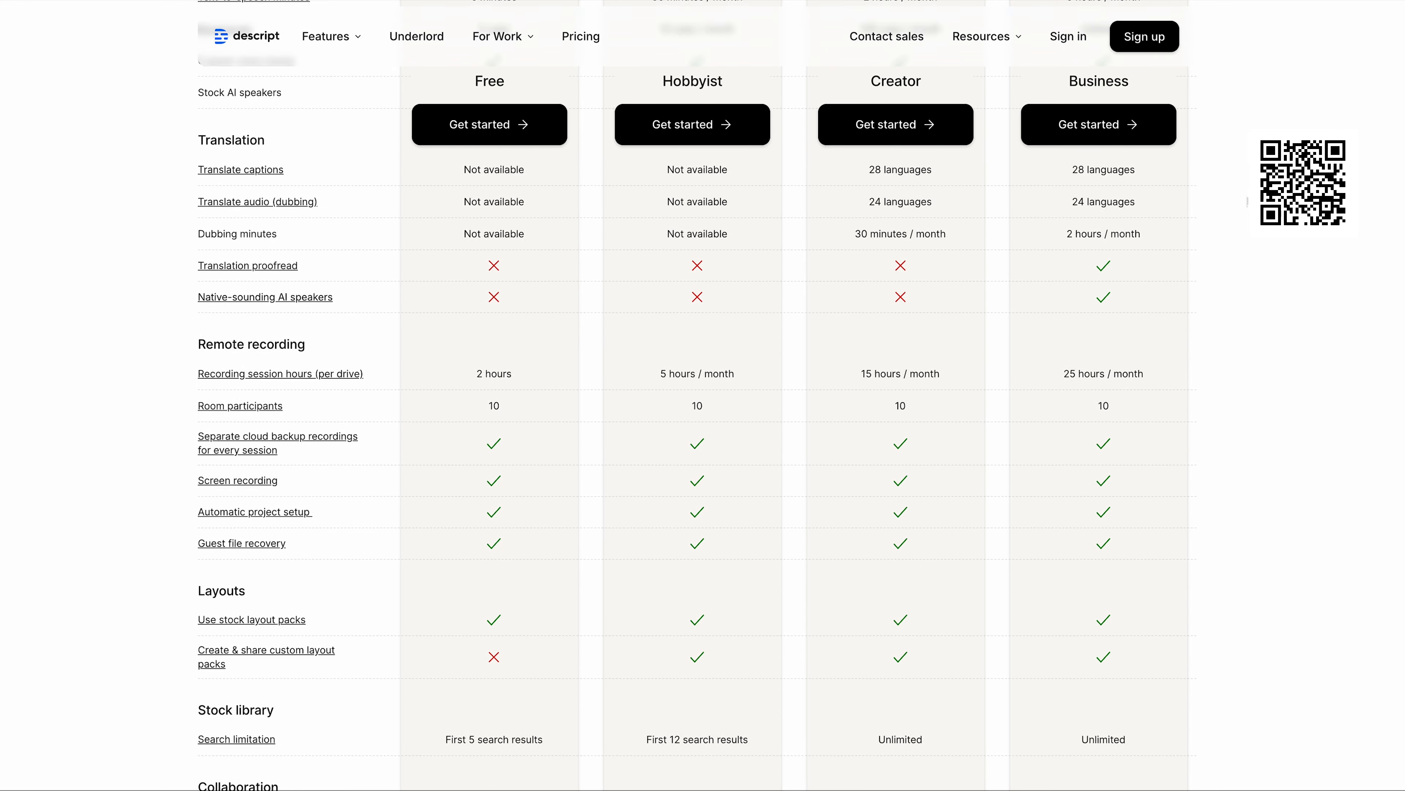
scroll(697, 395, down, 14)
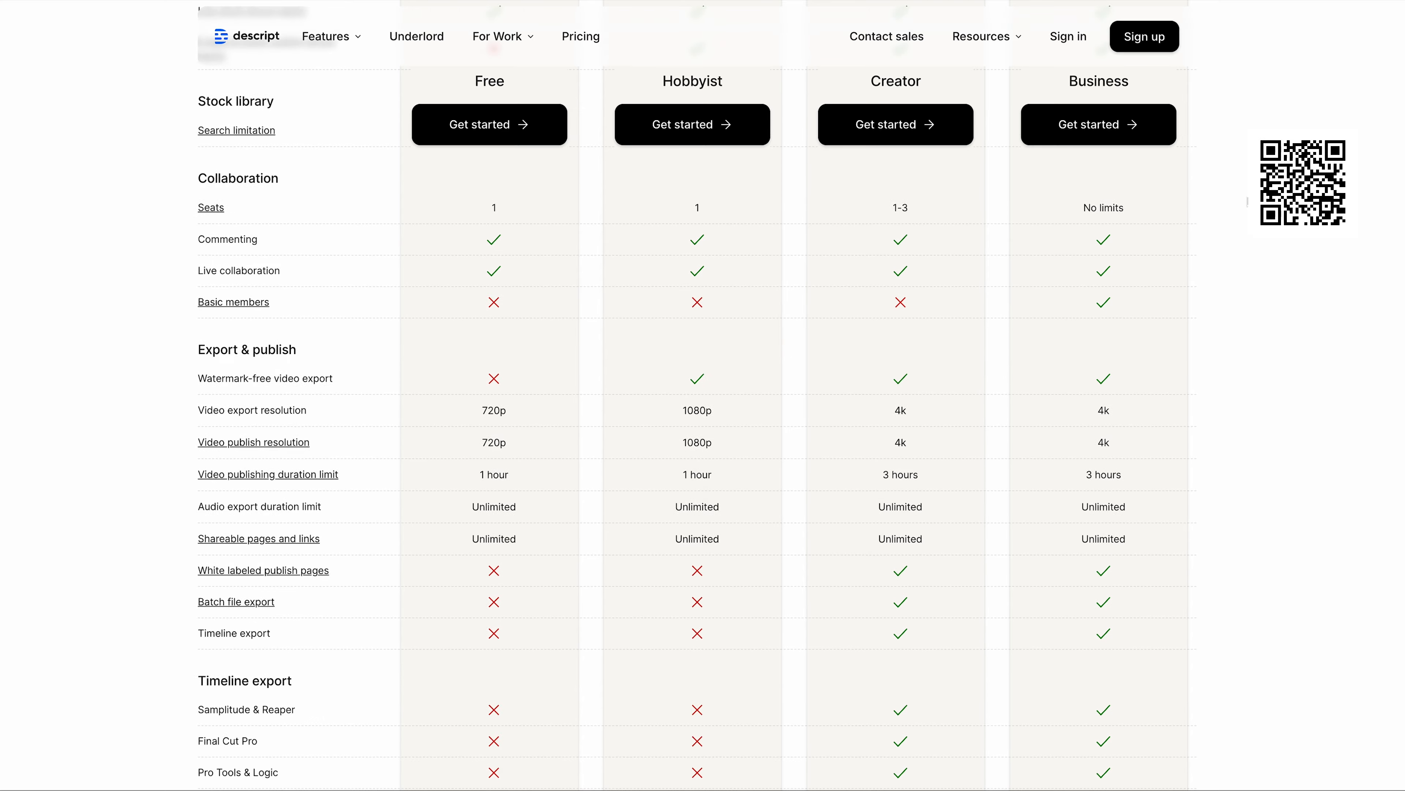